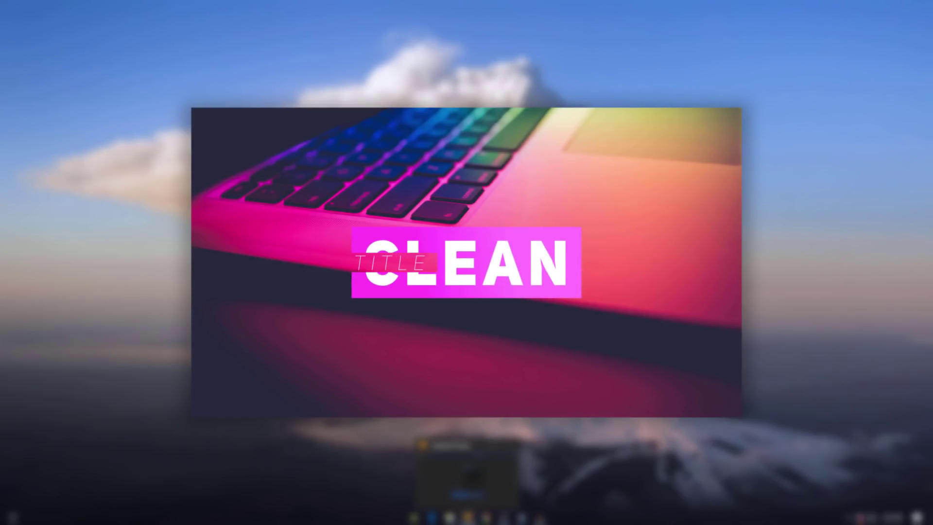
Start a compositing project with the 1080p Full HD @ 60 fps template.
click(471, 523)
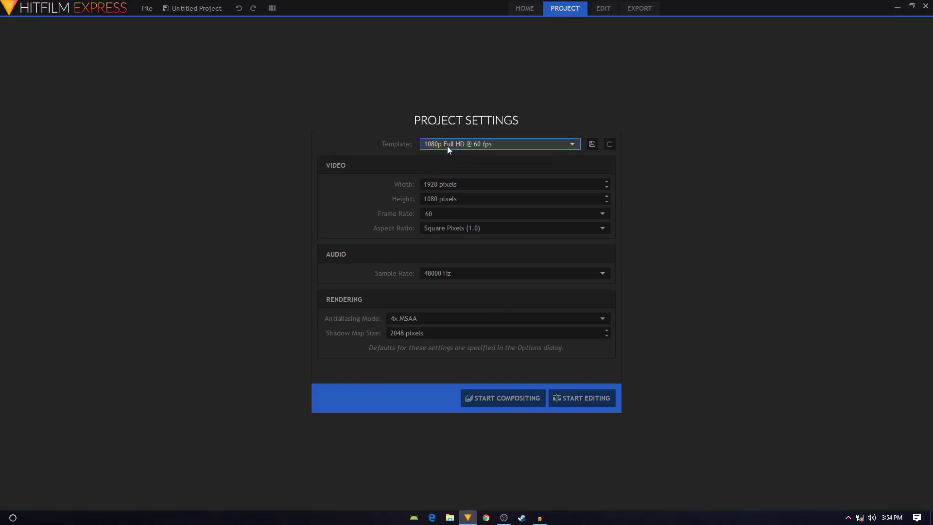
click(484, 147)
click(484, 147)
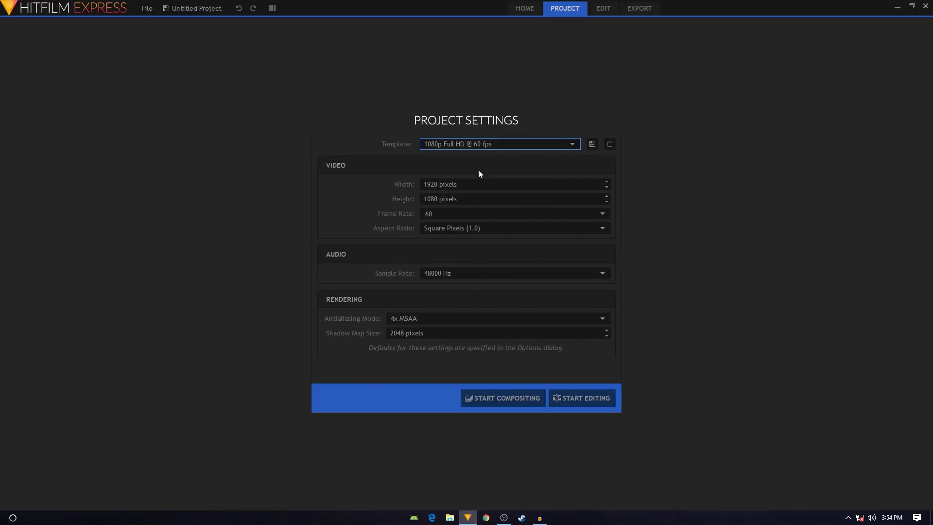
click(497, 398)
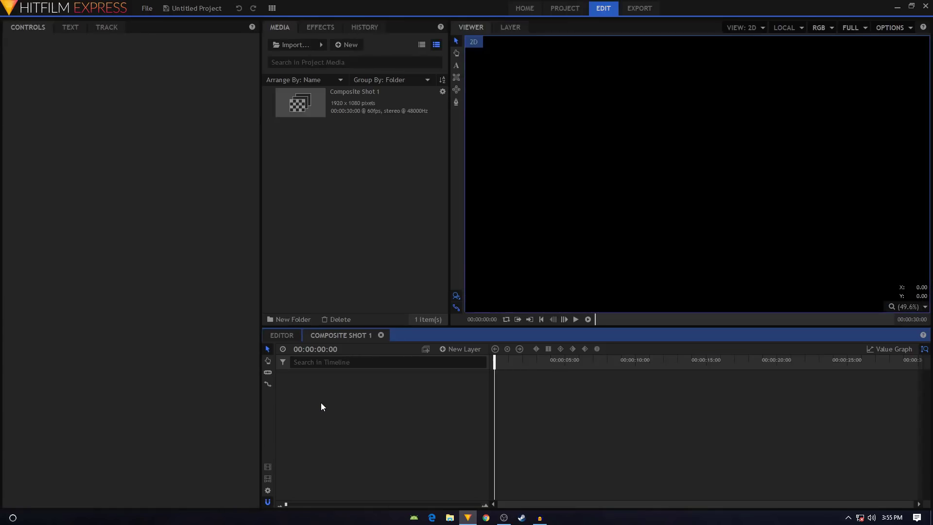
Set the composite shot's duration to 3 seconds in its properties.
click(269, 490)
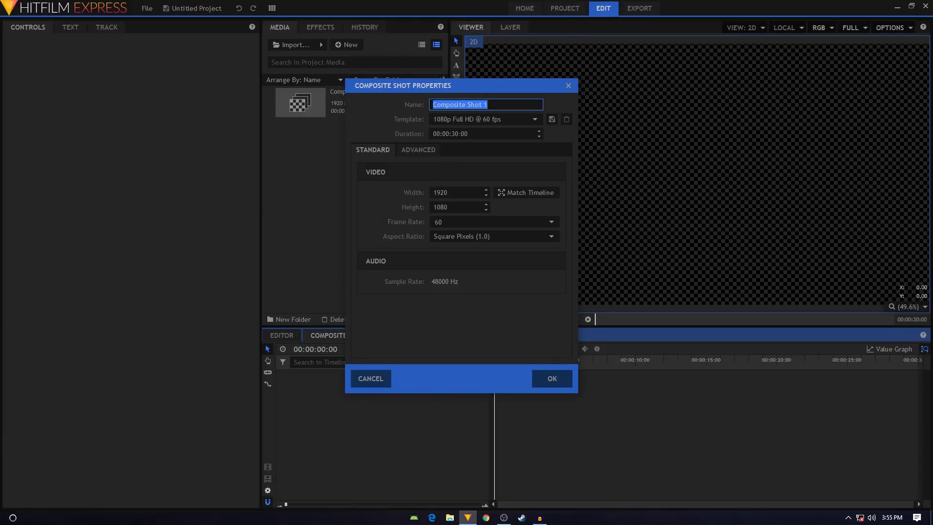
click(454, 134)
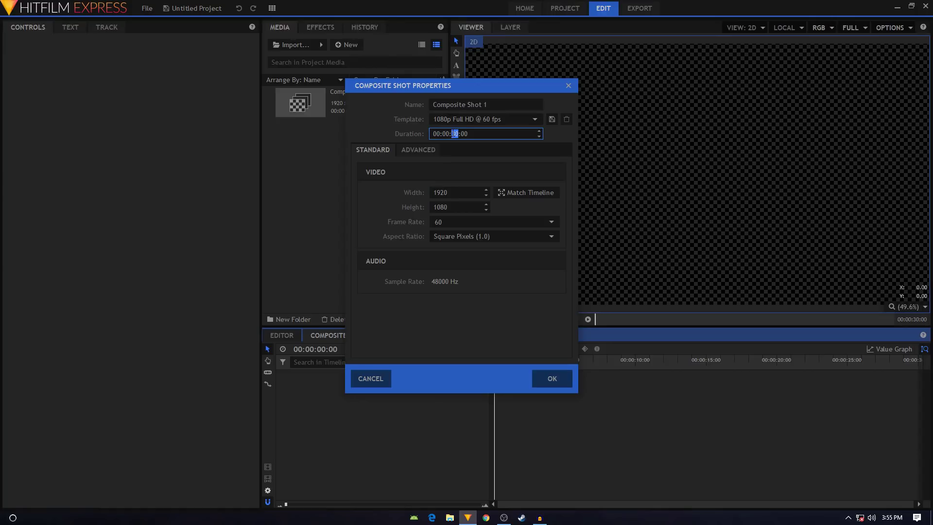
text(3)
click(546, 378)
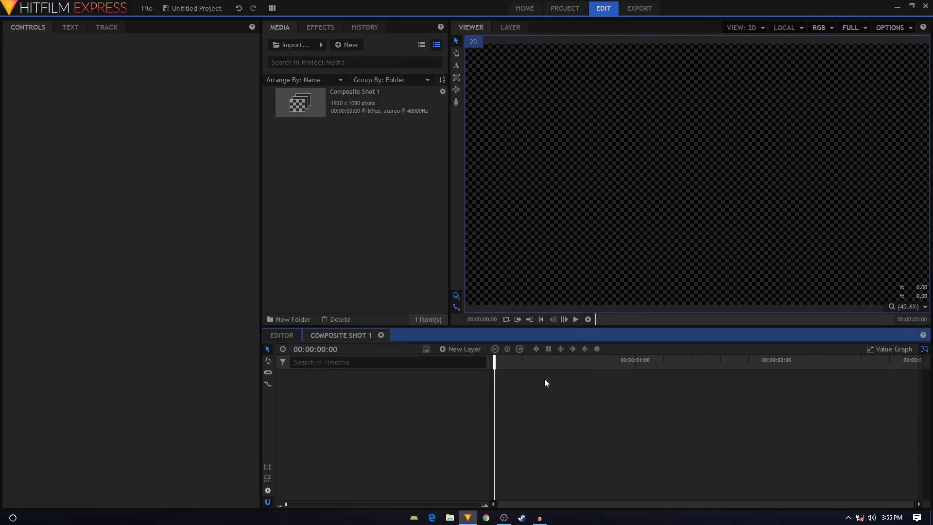
Turn off the viewer's checkerboard background so that the canvas backdrop is plain black.
click(901, 27)
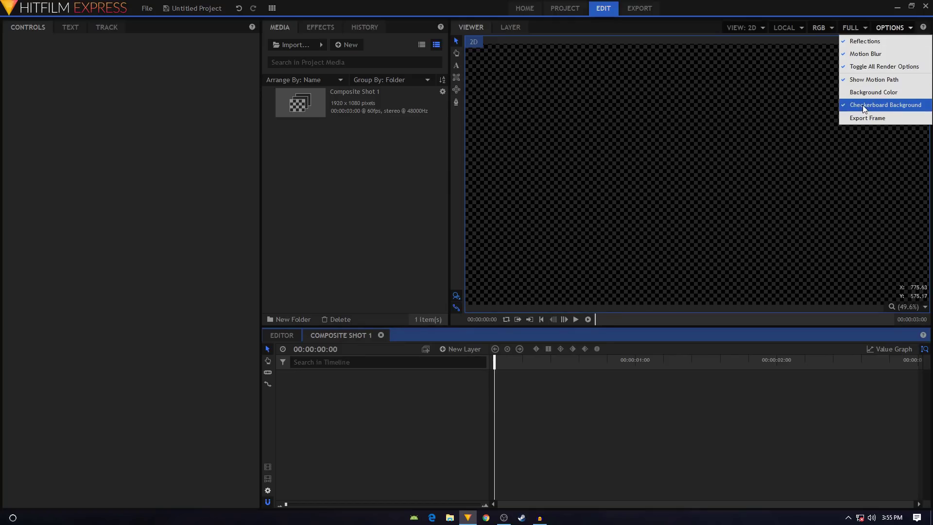
click(890, 109)
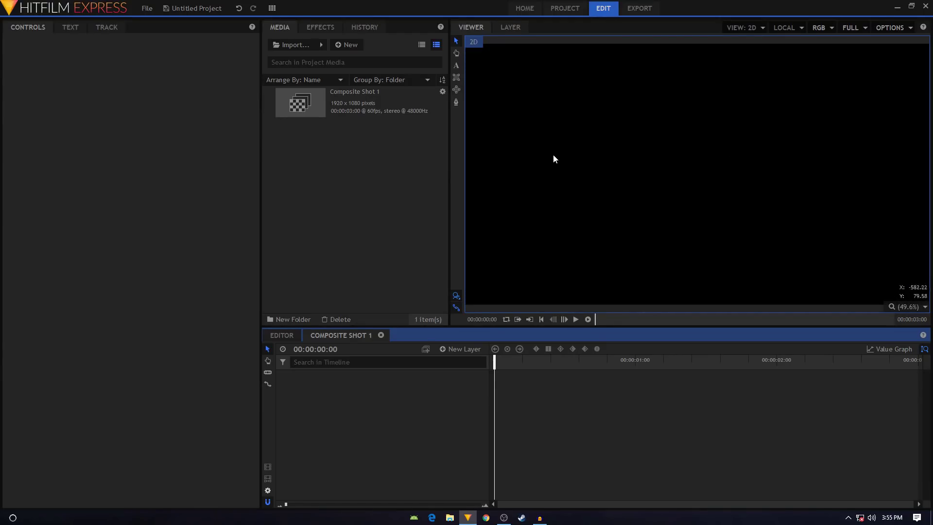
scroll(734, 209, down, 1)
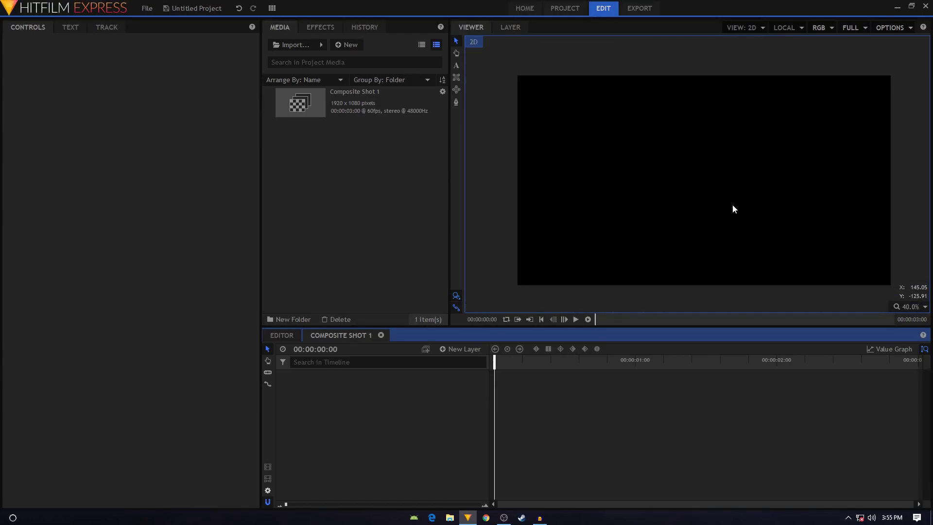
Add a 1920 x 1080 plane coloured #fe3f43 and shrink it to a centred banner, about 35% wide and 20% high.
click(454, 350)
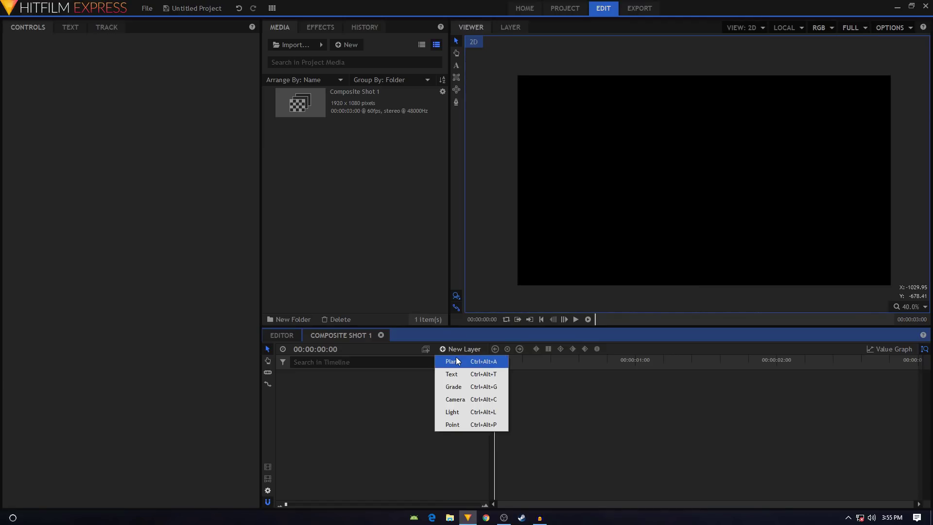
click(459, 361)
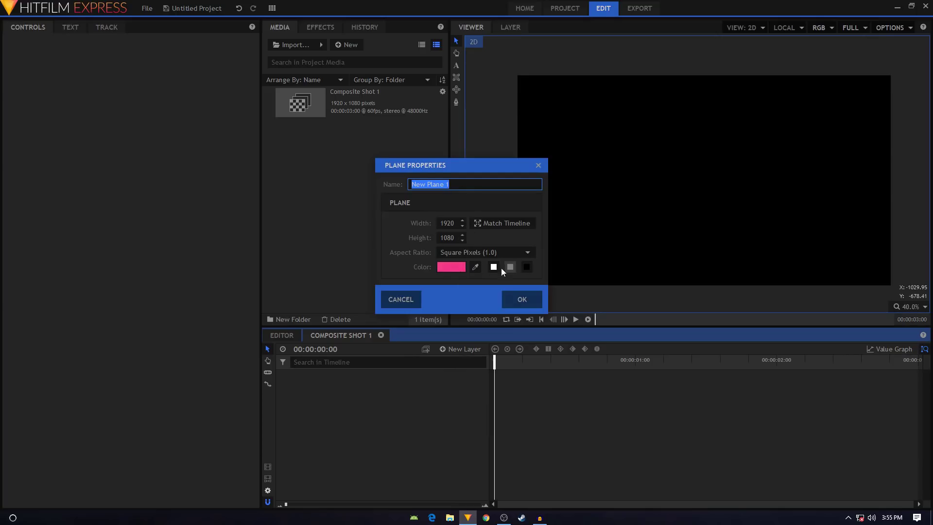
click(457, 268)
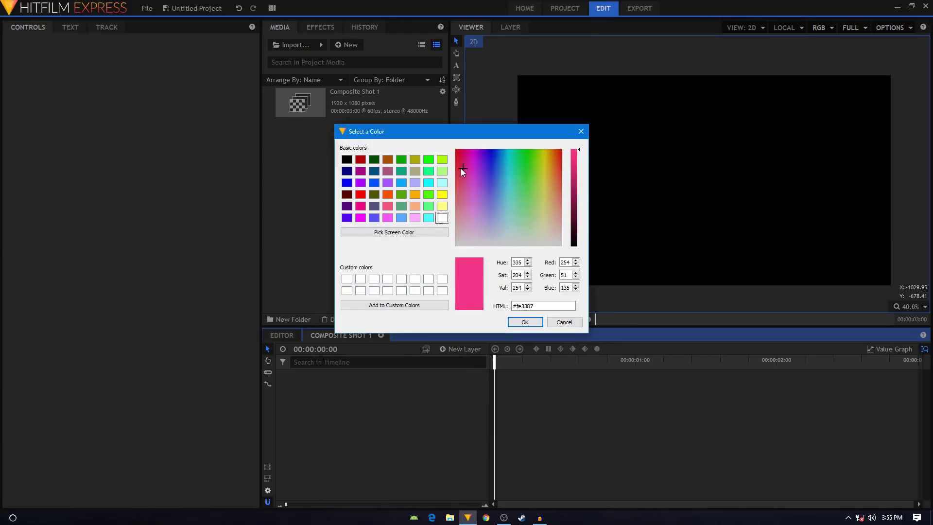
drag(461, 168, 449, 174)
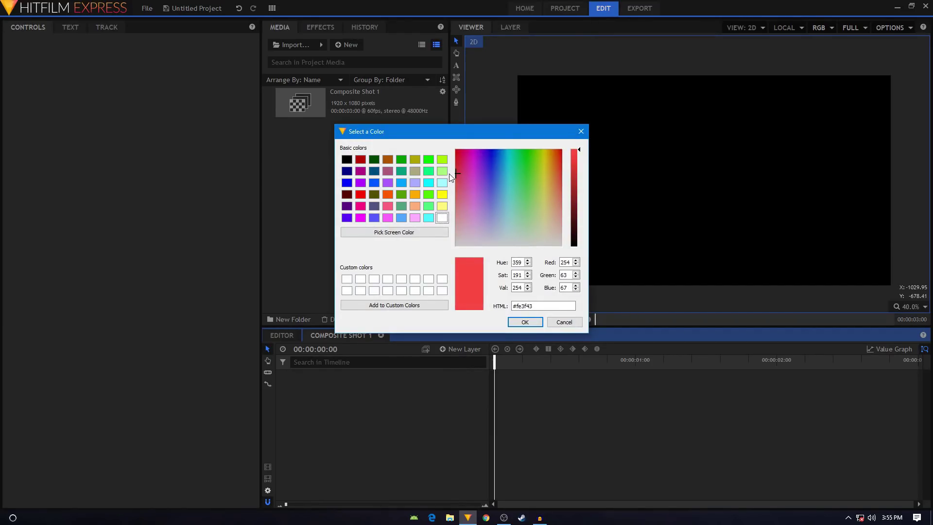
click(523, 322)
click(532, 301)
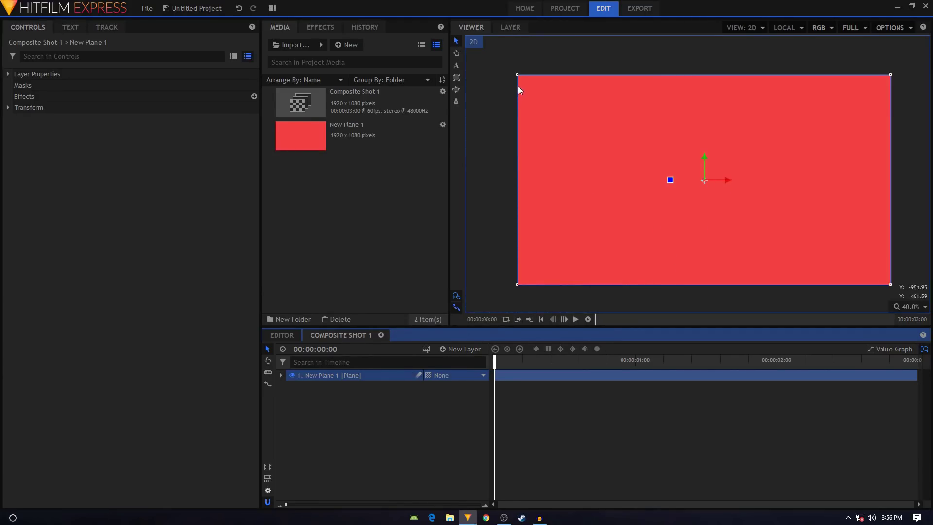
drag(517, 74, 638, 160)
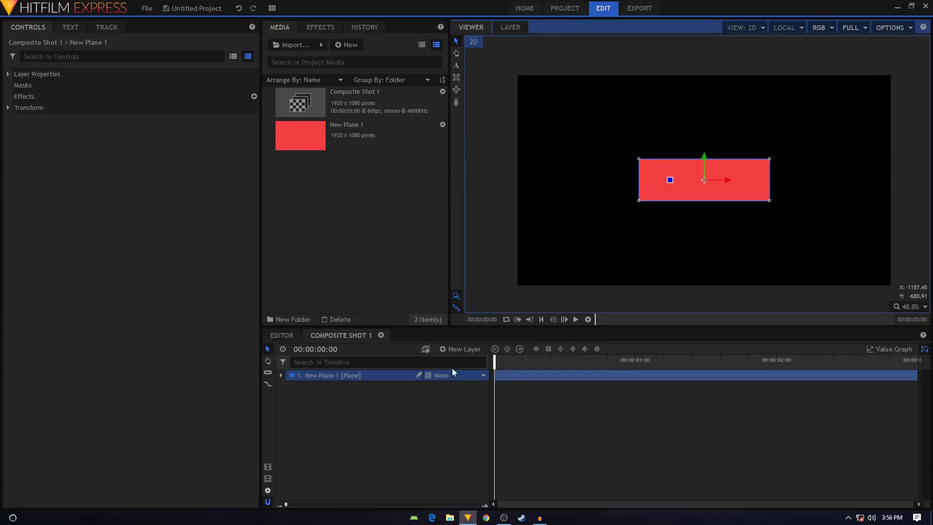
click(346, 377)
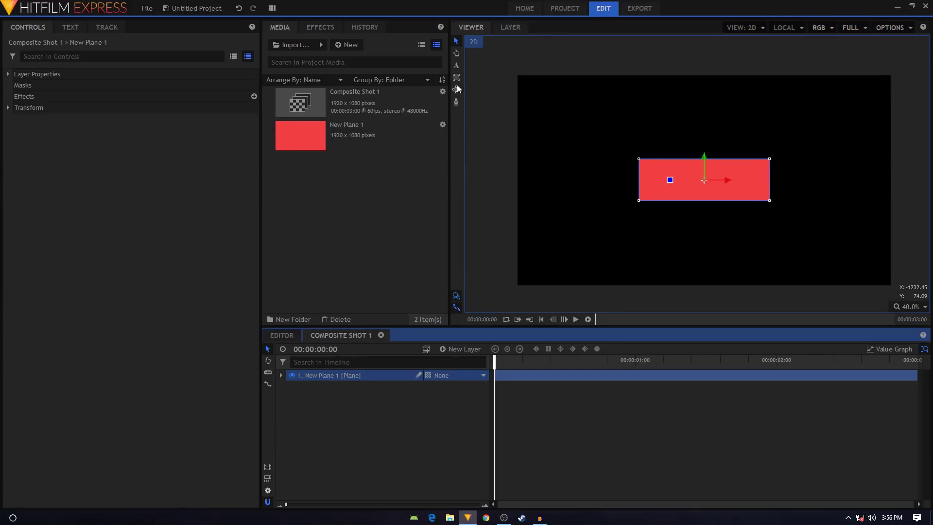
Add a text layer 1920 wide and 1080 high above the red plane.
click(464, 348)
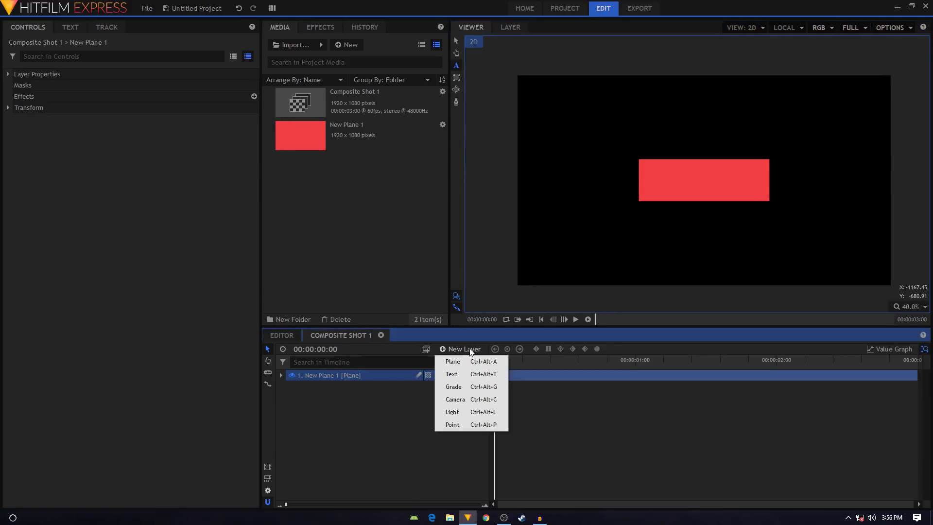
click(462, 375)
key(ctrl+a)
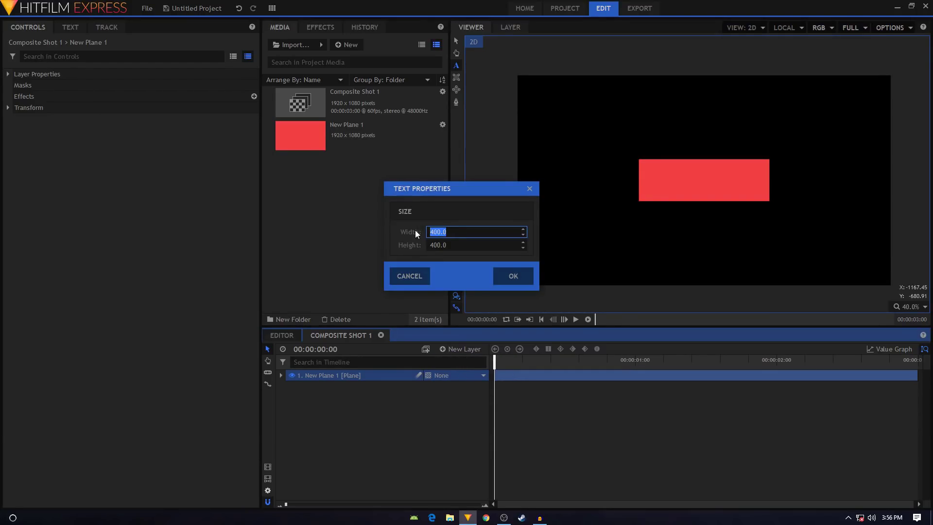
text(1920)
key(Tab)
text(1)
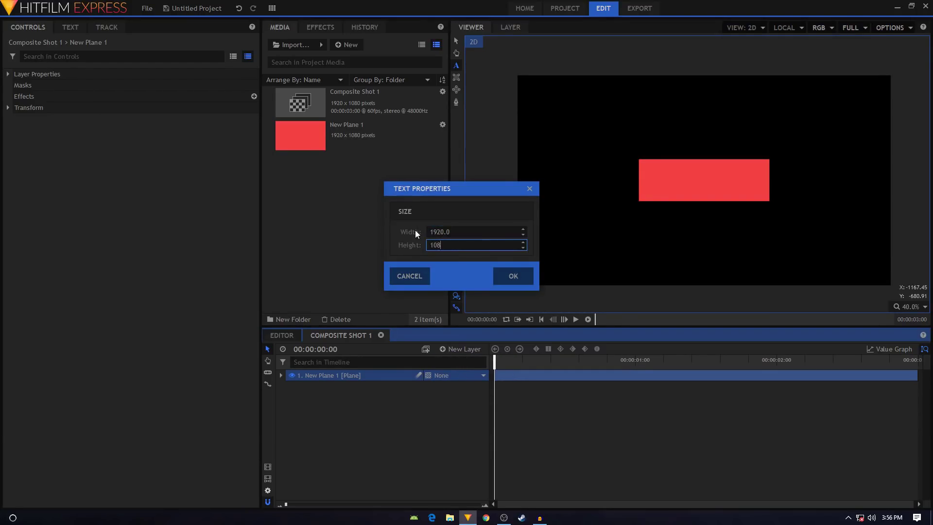
text(080)
click(510, 276)
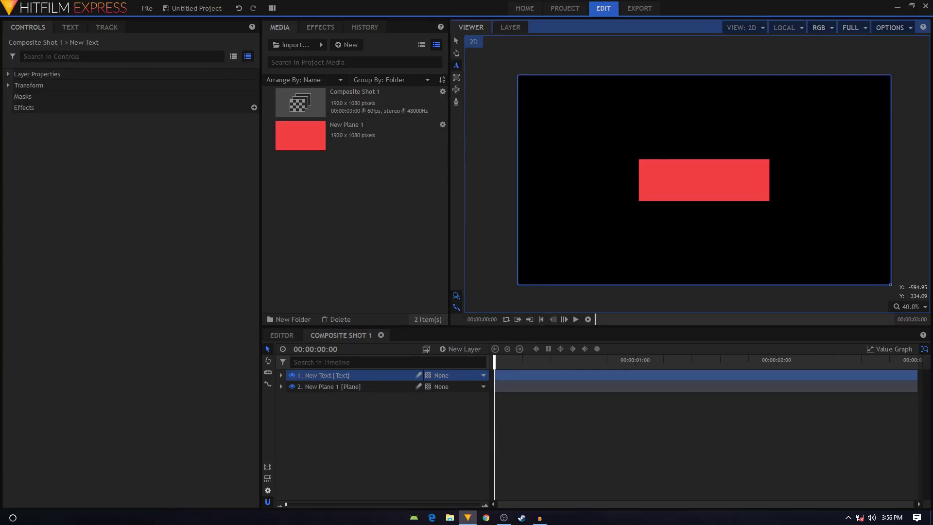
Enter the text CLEAN and format it in Uni Sans Heavy CAPS at size 180, centre-aligned.
text(CLEAN)
key(ctrl+a)
click(68, 27)
click(52, 68)
scroll(83, 189, down, 20)
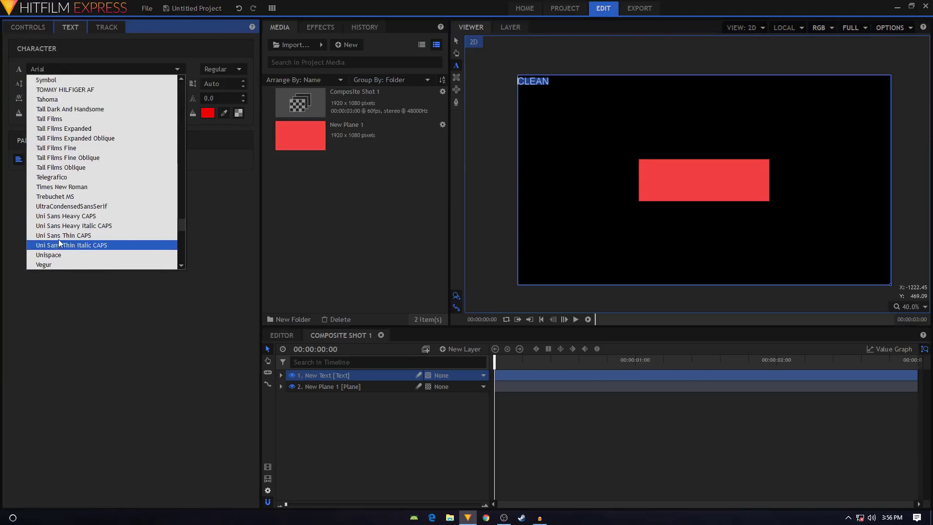
click(62, 216)
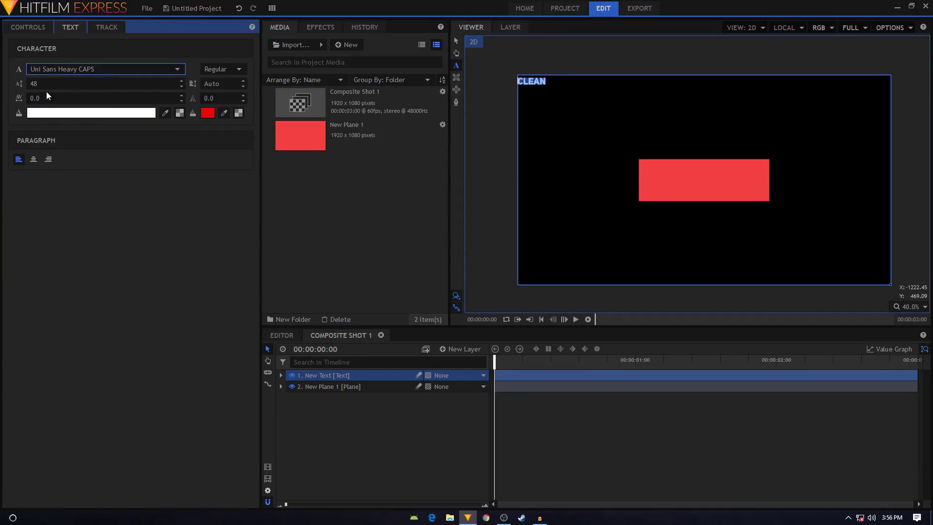
drag(45, 84, 110, 83)
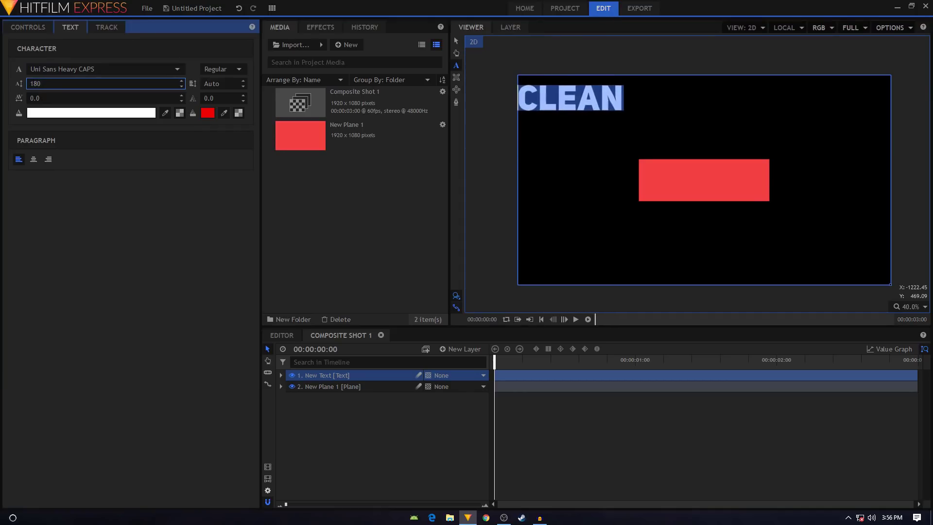
click(34, 161)
click(38, 98)
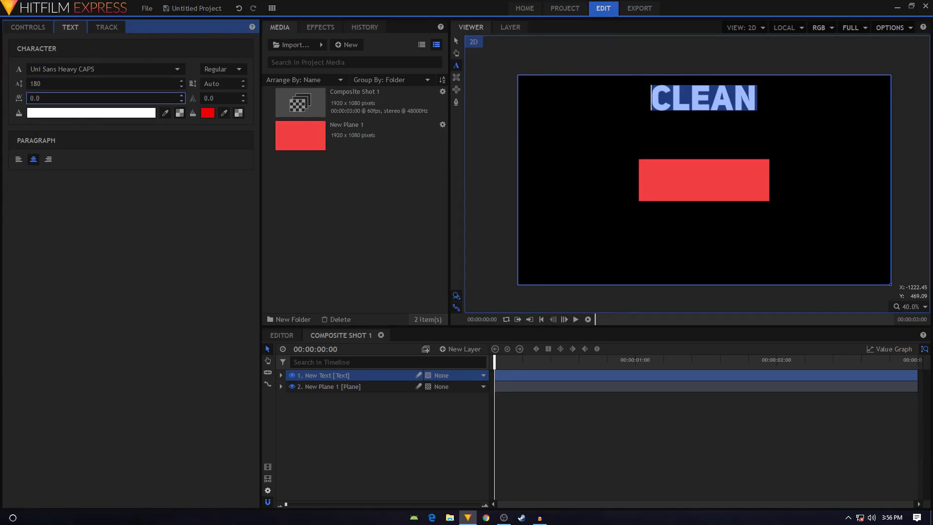
Move the text layer straight down so that CLEAN sits centred on the red banner.
click(456, 40)
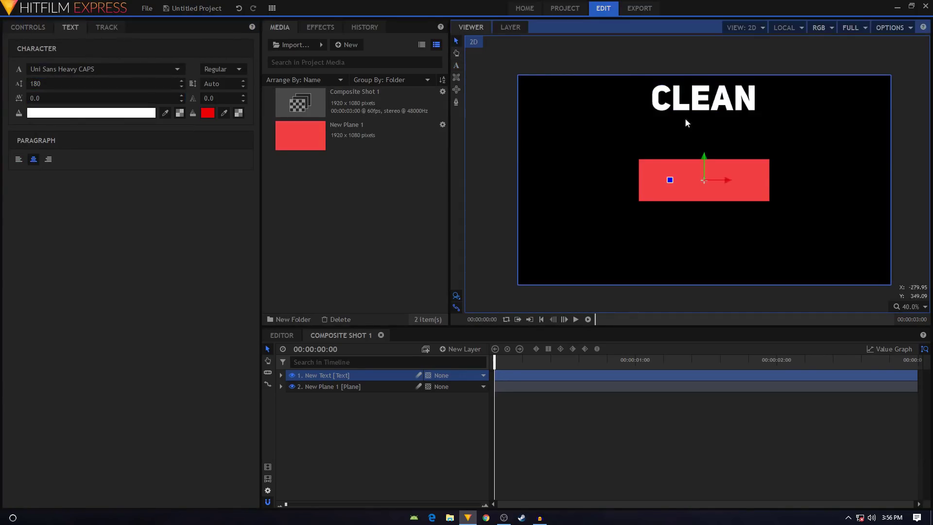
drag(704, 154, 708, 240)
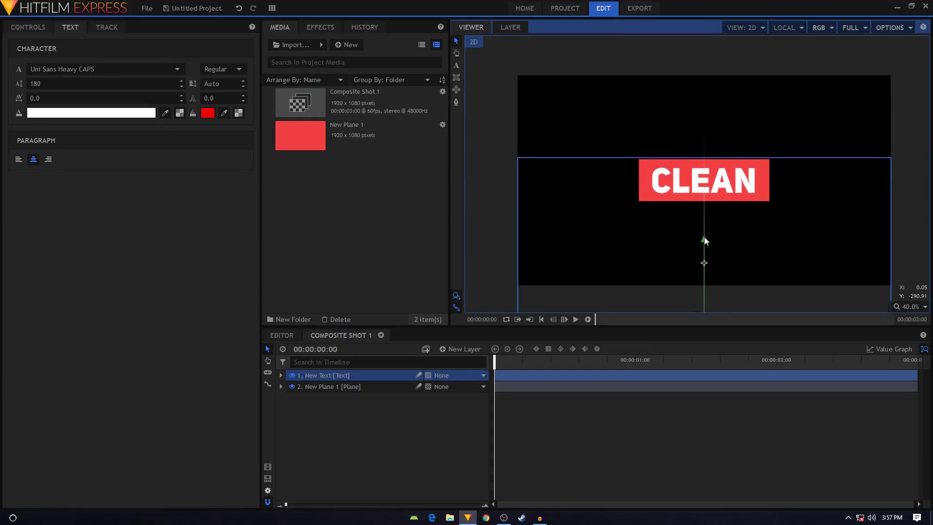
drag(705, 240, 705, 241)
Set the character spacing of the CLEAN text to 18 and deselect the layer.
click(456, 66)
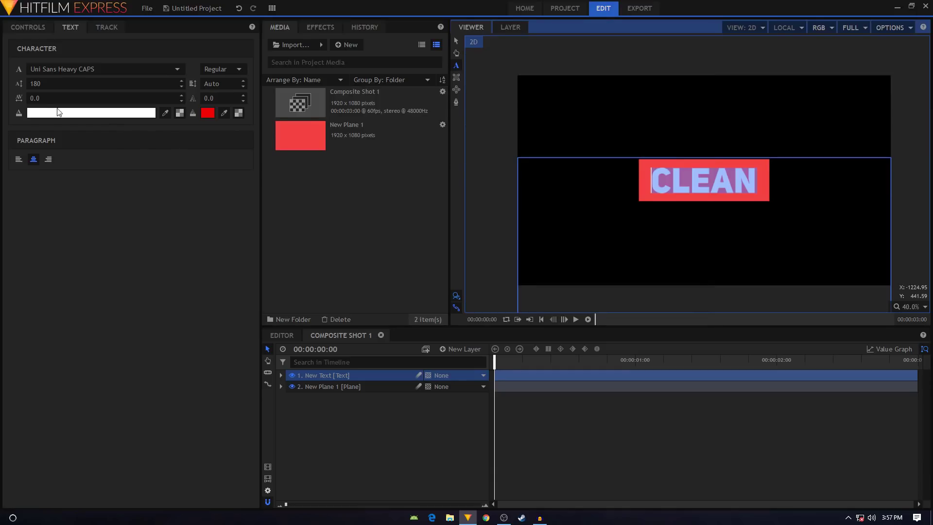
drag(36, 99, 55, 98)
click(456, 41)
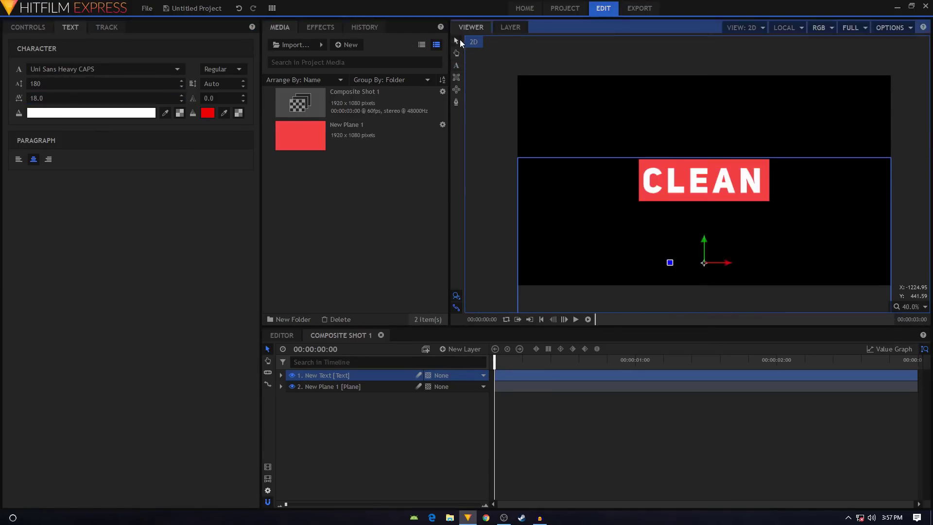
click(586, 235)
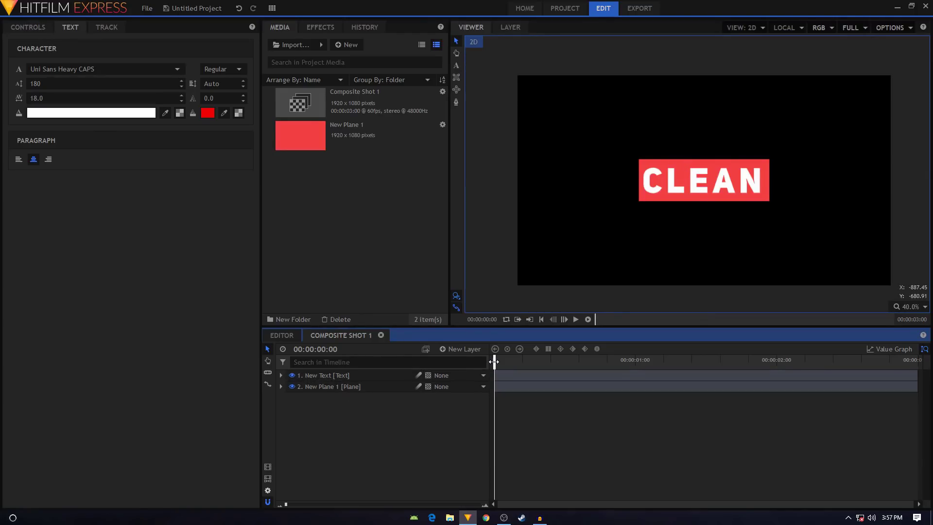
Keyframe the red plane's Scale at the 1-second mark with its current size.
click(336, 387)
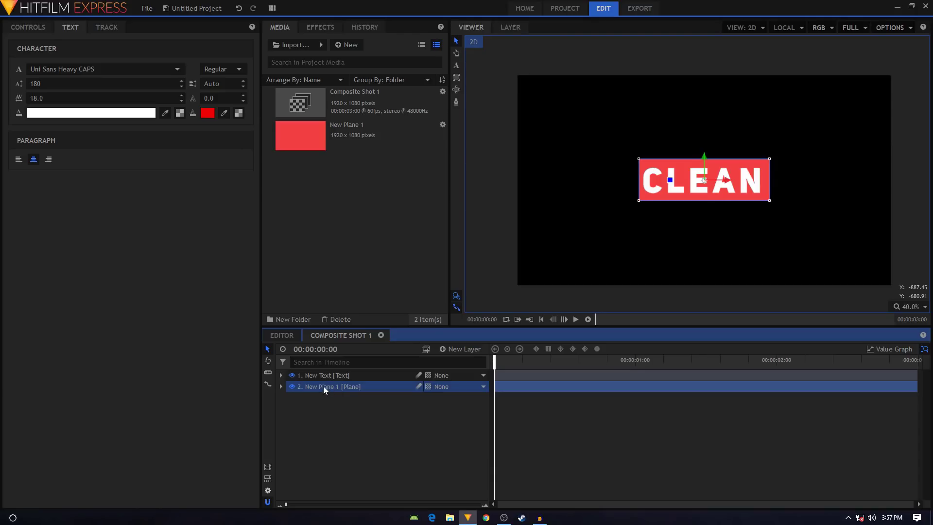
click(281, 386)
click(292, 421)
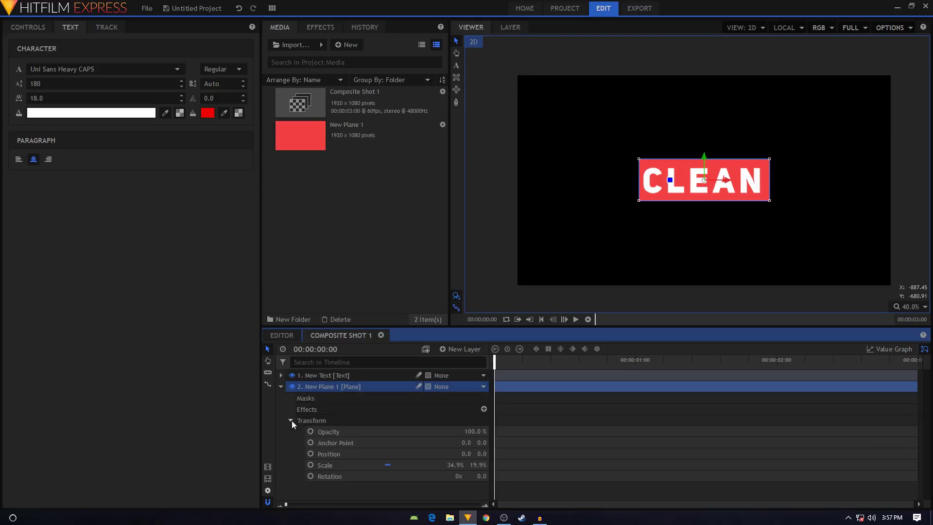
click(357, 465)
drag(539, 362, 635, 366)
click(309, 464)
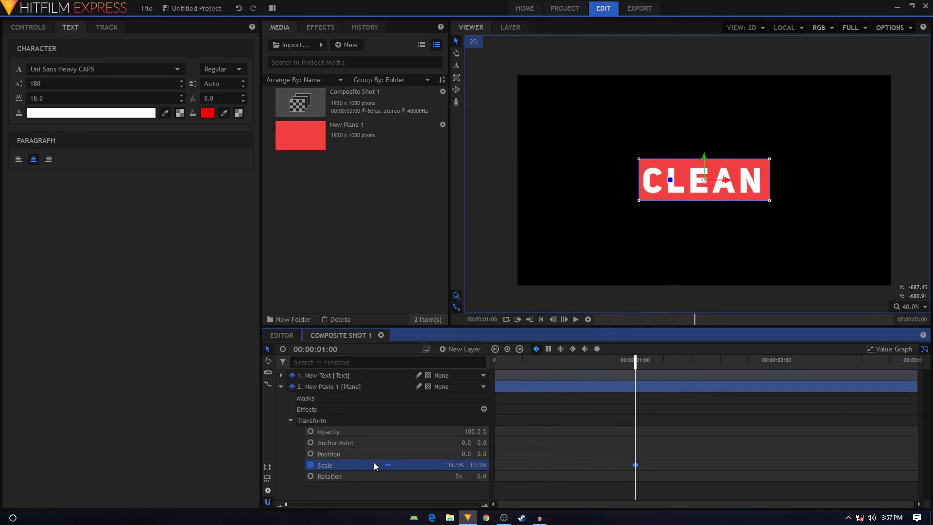
key(ctrl+z)
click(310, 465)
Set the red plane's vertical scale to 0% at frame 0, leaving its width unchanged.
drag(636, 361, 495, 361)
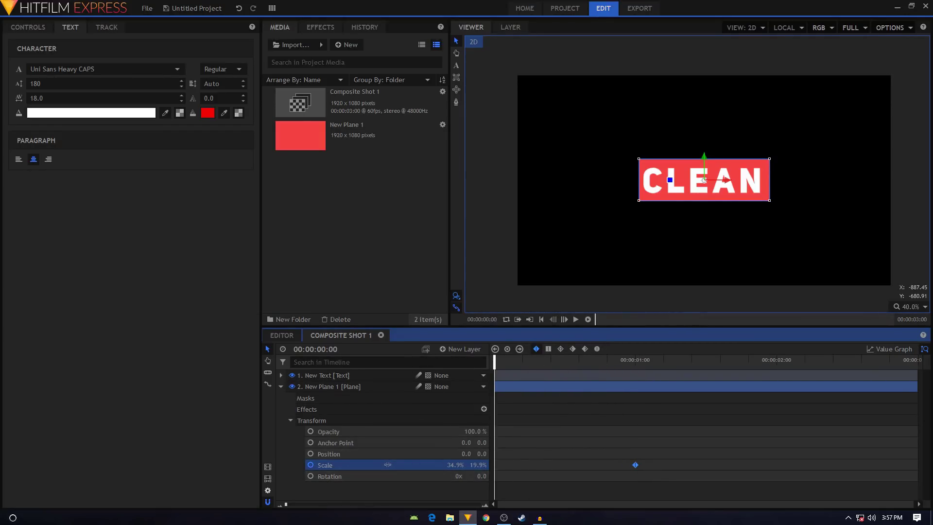
click(479, 464)
text(0)
key(Return)
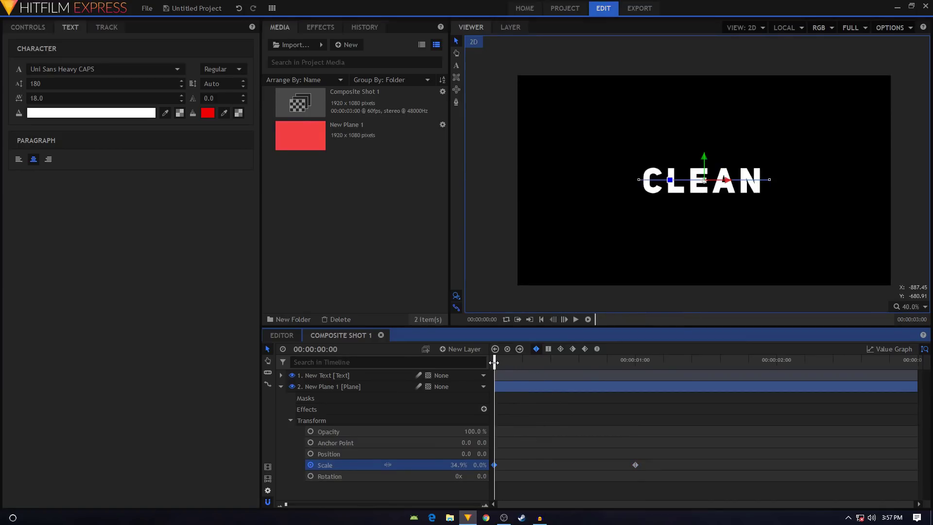
Set both Scale keyframes of the red plane to manual Bezier interpolation.
drag(493, 362, 631, 376)
drag(647, 461, 492, 468)
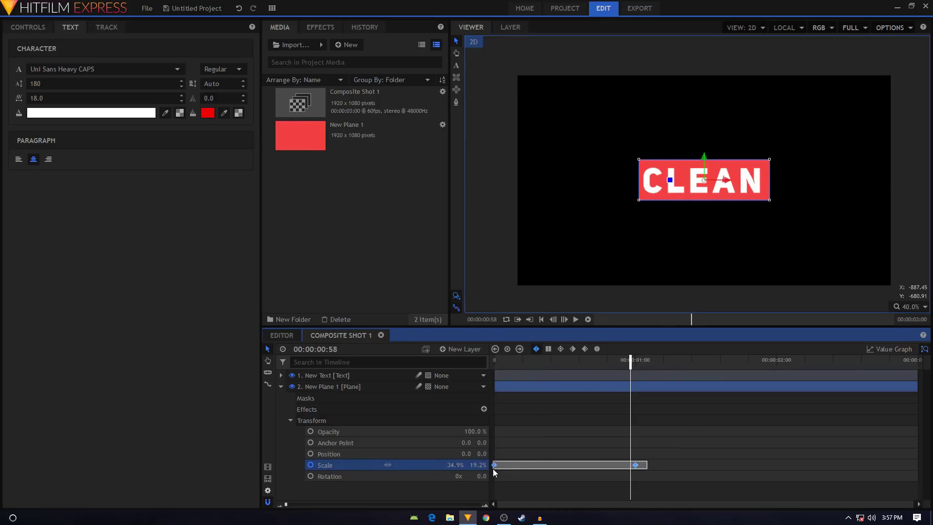
click(596, 350)
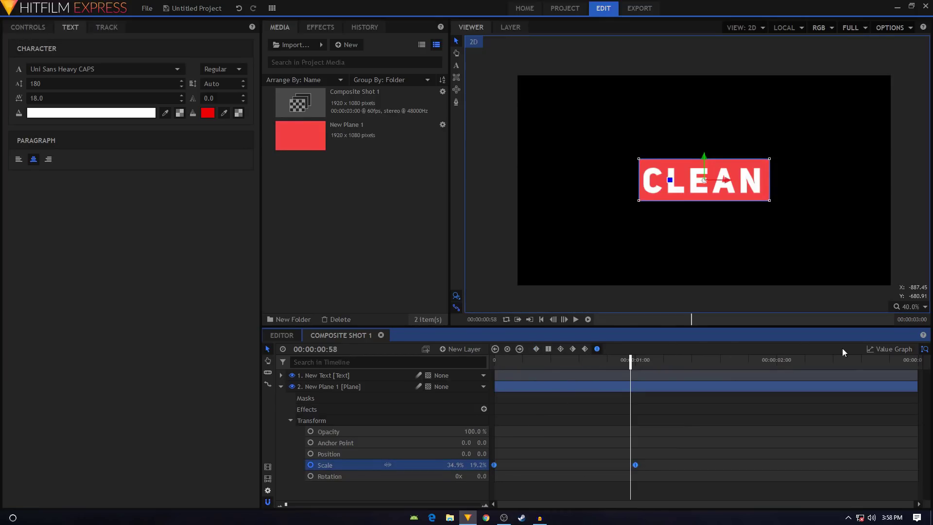
Extend the first vertical-scale keyframe's Bezier handle to about the 1-second mark in the value graph and play back the banner animation.
click(877, 349)
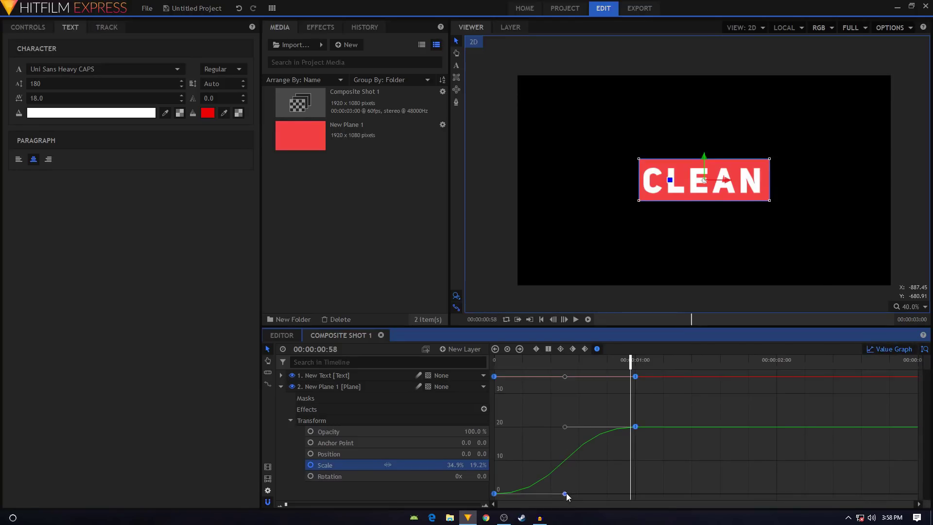
drag(567, 493, 641, 493)
click(880, 348)
key(Home)
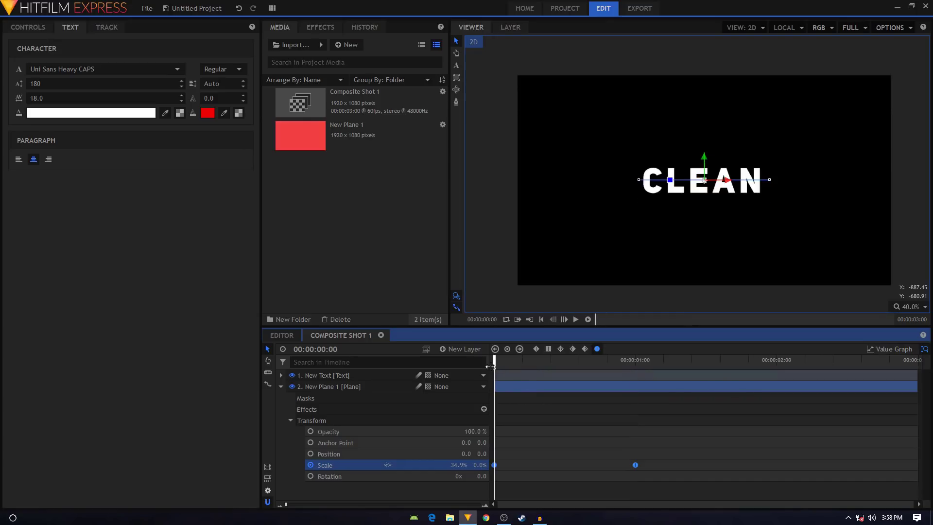
key(space)
key(space)
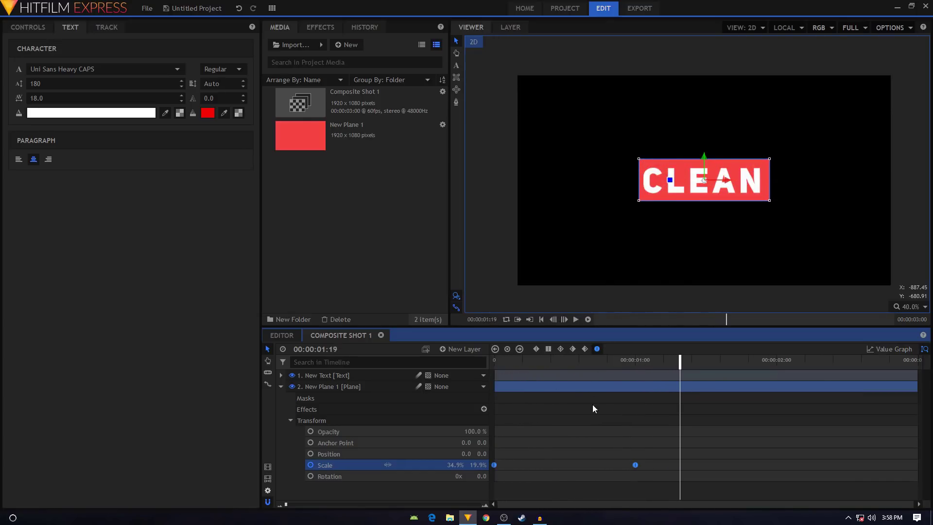
Reduce the red plane's vertical scale at the 1-second keyframe to 17.9%.
click(636, 464)
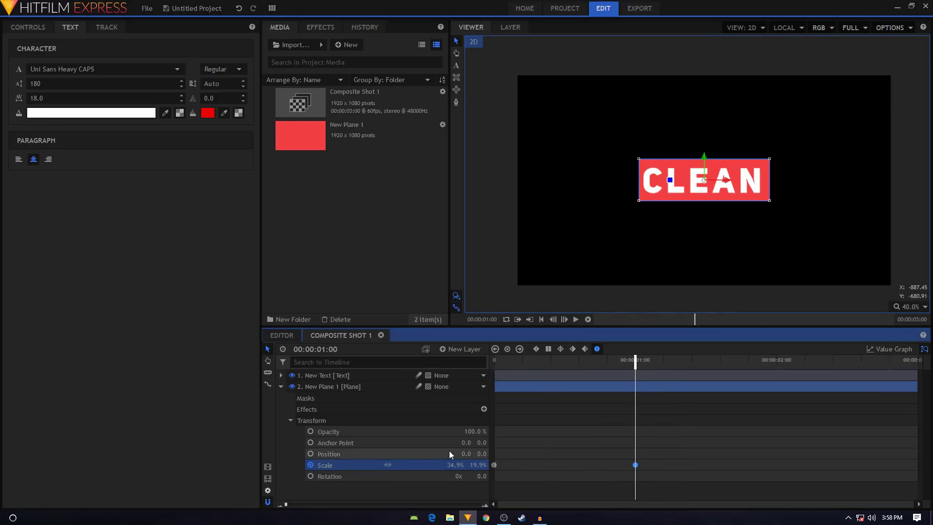
click(477, 465)
text(14.9)
key(Return)
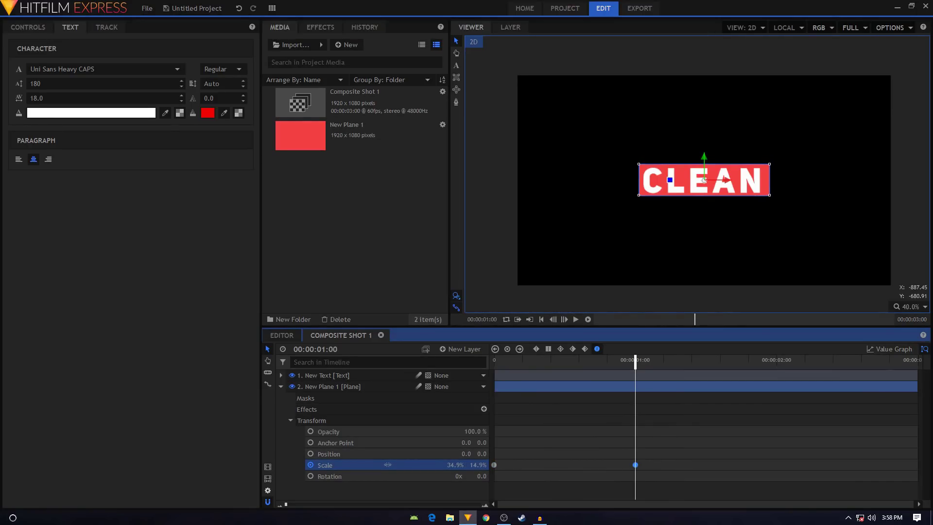
drag(478, 465, 484, 464)
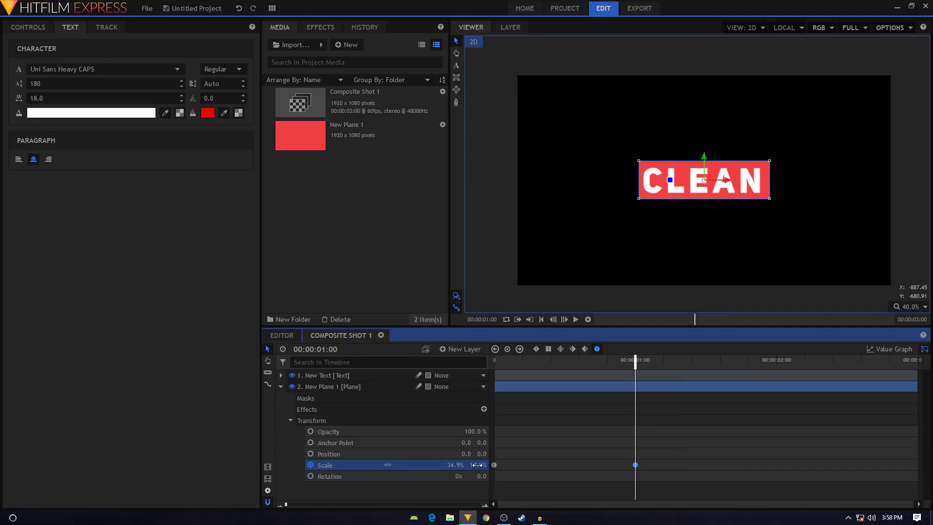
click(454, 465)
Nudge the CLEAN text horizontally to X position 7.5 to centre it on the banner, and collapse the plane layer.
click(350, 375)
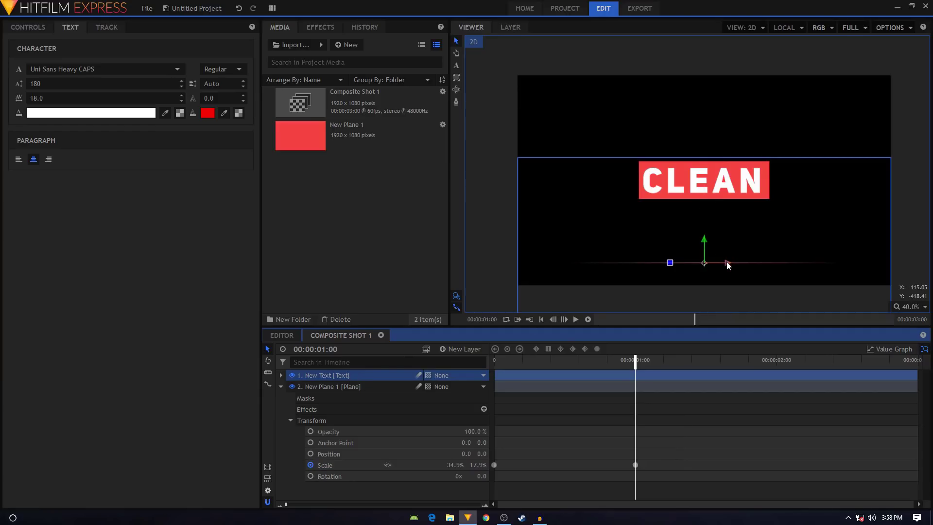
drag(728, 262, 729, 262)
click(281, 387)
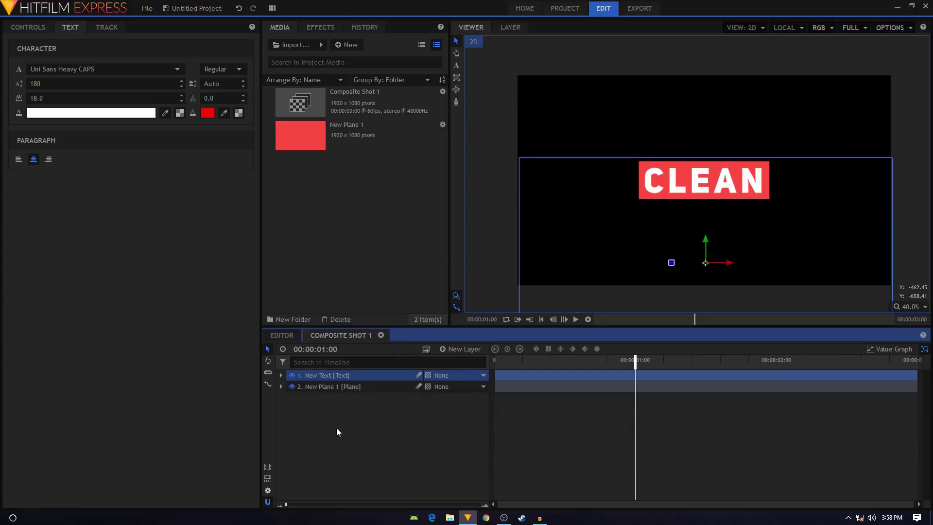
click(337, 427)
Keyframe the text layer's Position at the 1-second mark with its current placement.
click(361, 375)
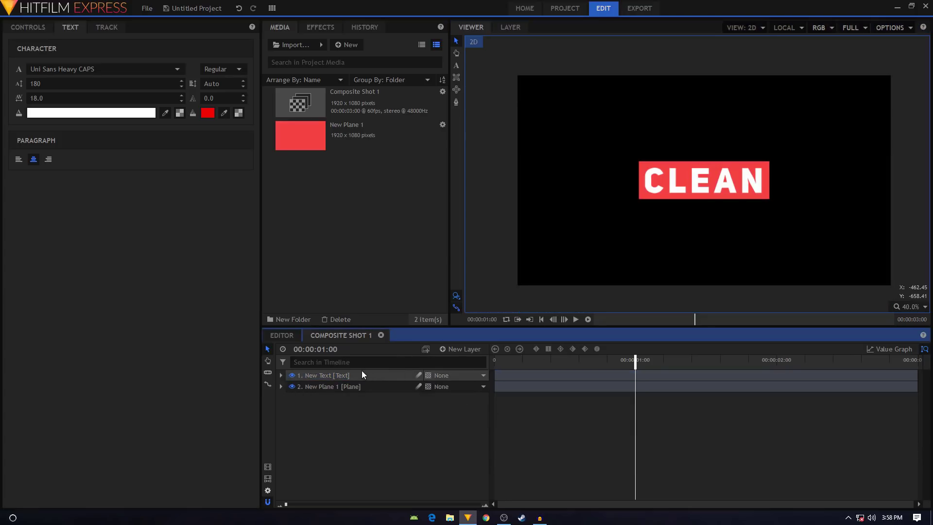
drag(496, 360, 614, 363)
click(282, 376)
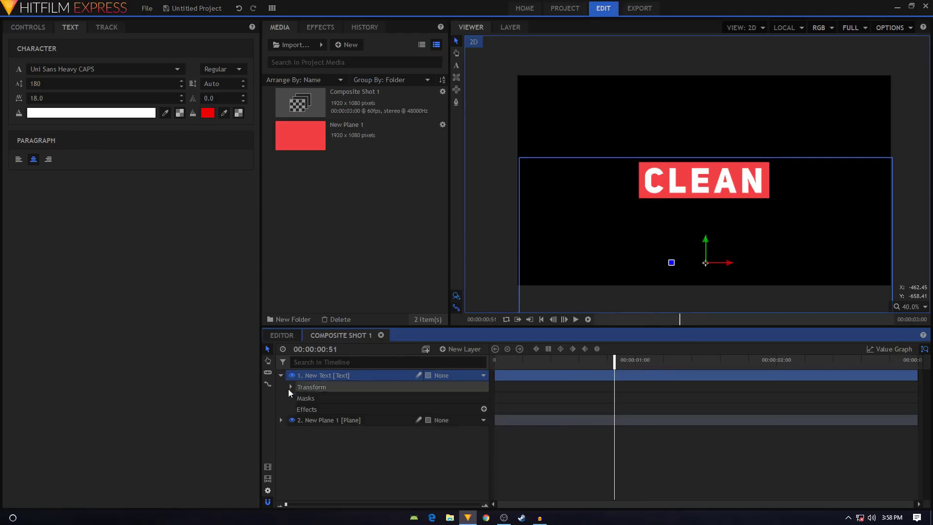
click(290, 388)
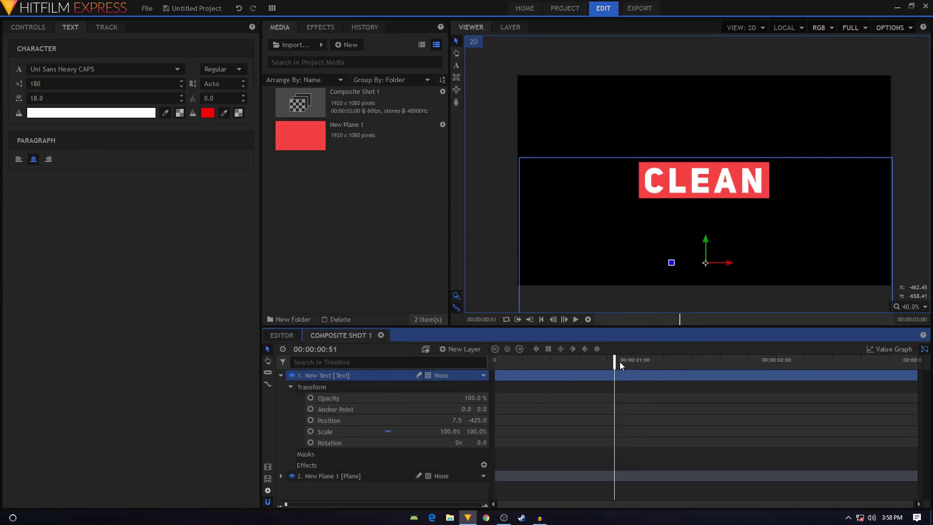
drag(620, 361, 636, 360)
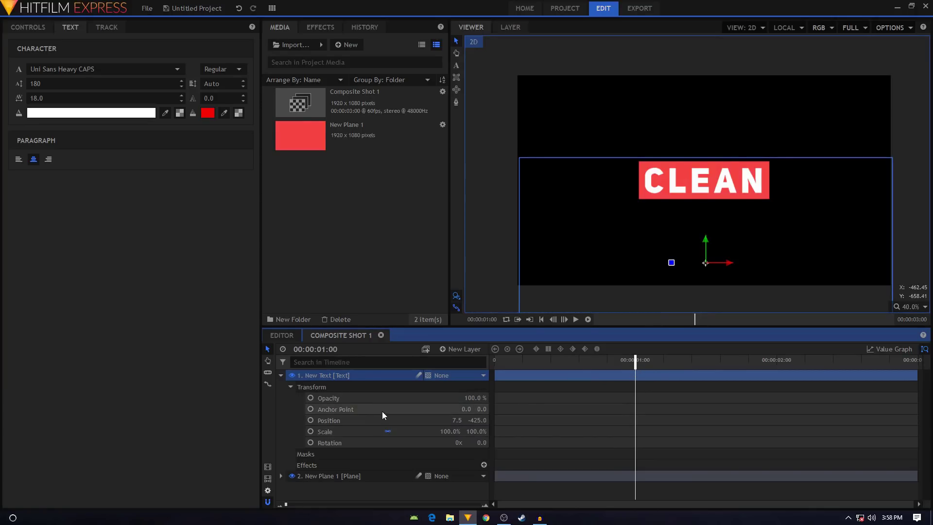
click(311, 421)
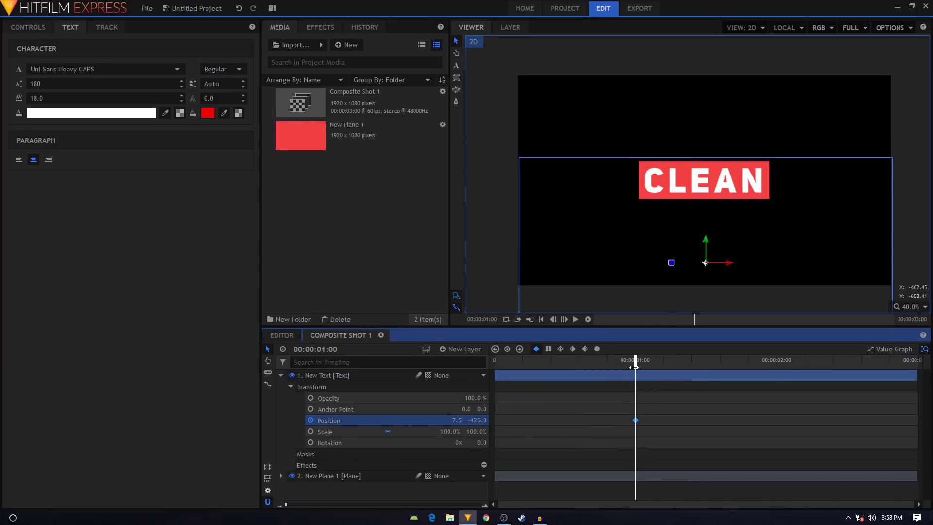
Move the text straight down to Y position -585 at frame 0 and scrub through the movement.
drag(635, 365, 494, 362)
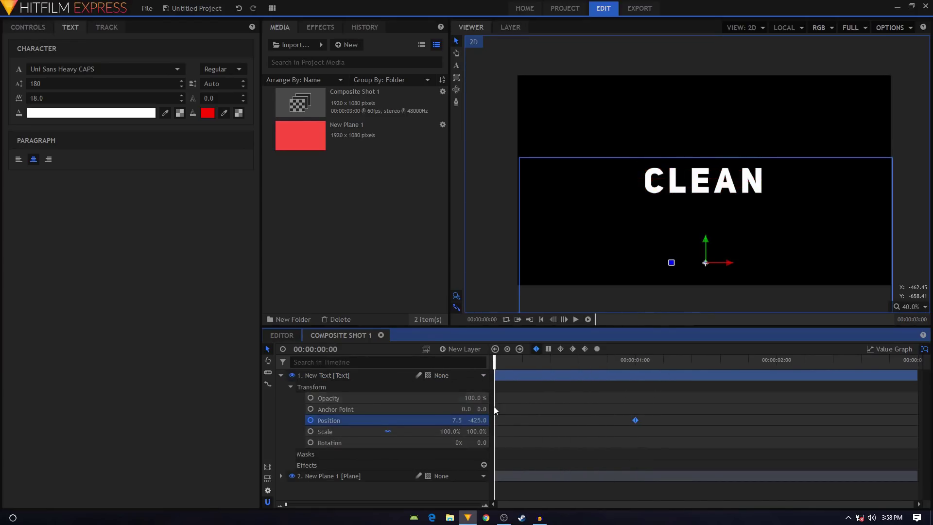
drag(706, 263, 705, 294)
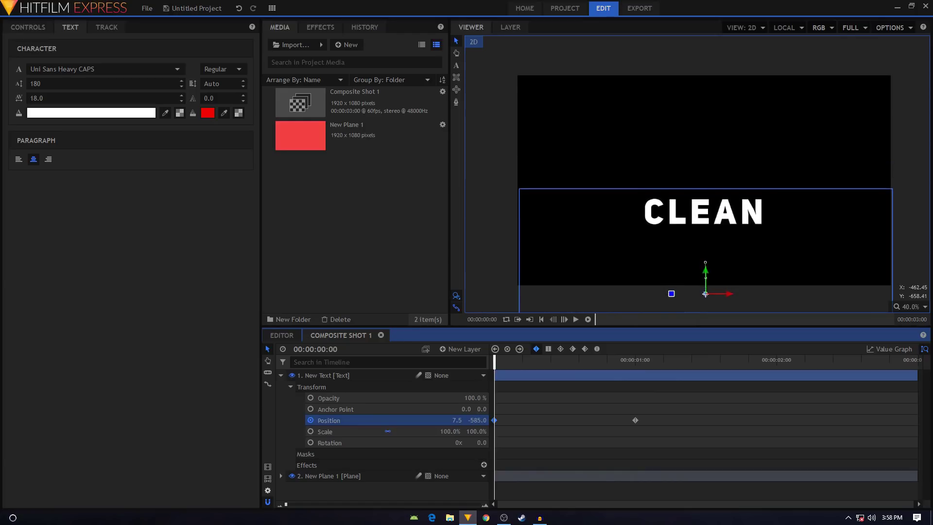
drag(497, 363, 650, 368)
Make both text Position keyframes manual Bezier and extend the first keyframe's vertical handle to the 1-second mark in the value graph.
drag(655, 419, 492, 425)
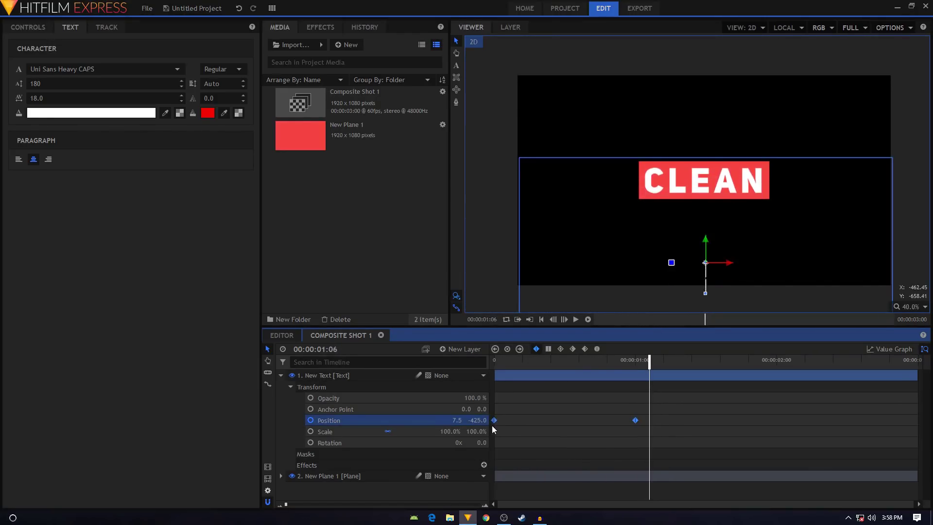
click(599, 348)
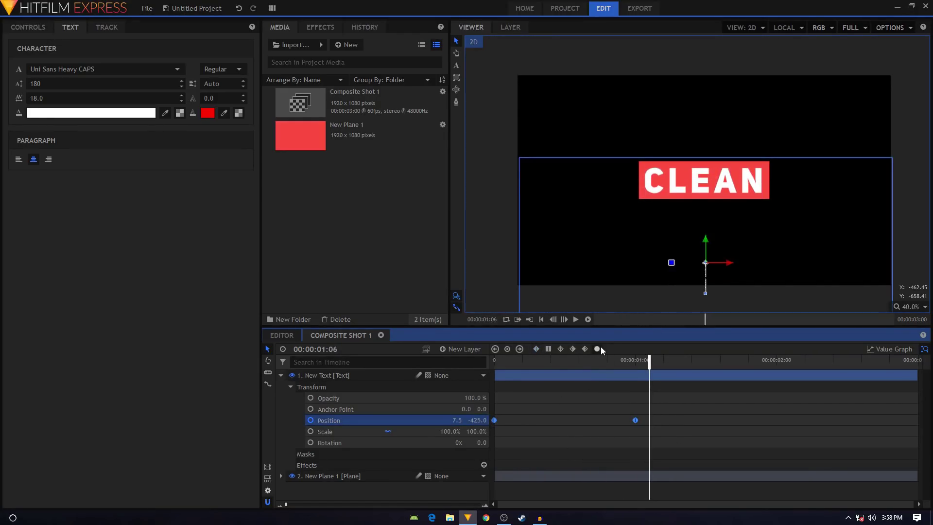
click(876, 349)
drag(565, 484, 648, 484)
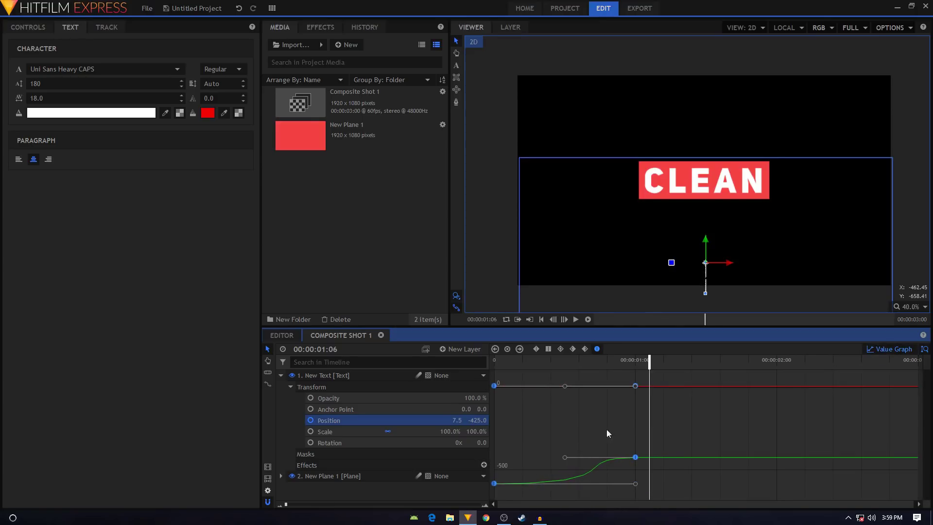
Play back and scrub the title animation, checking where the rising text extends beyond the opening banner.
click(509, 364)
key(space)
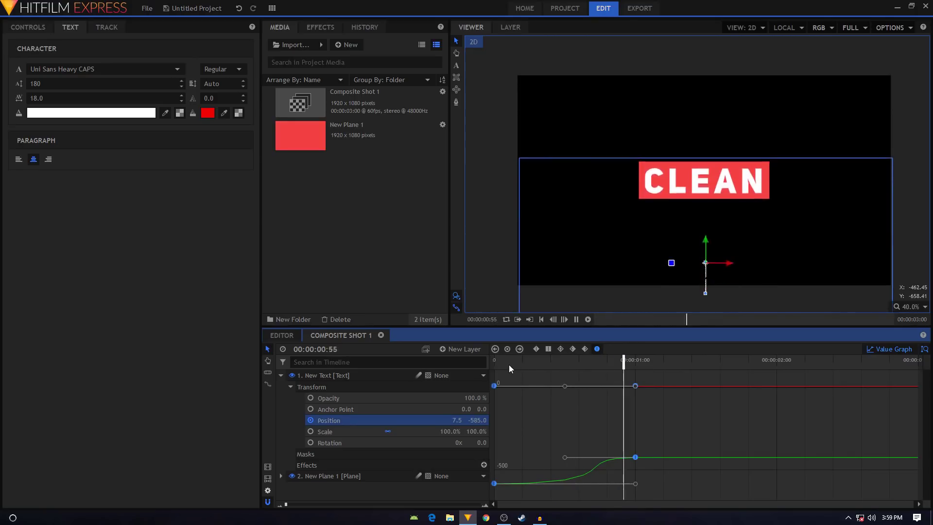
key(space)
click(880, 349)
click(495, 364)
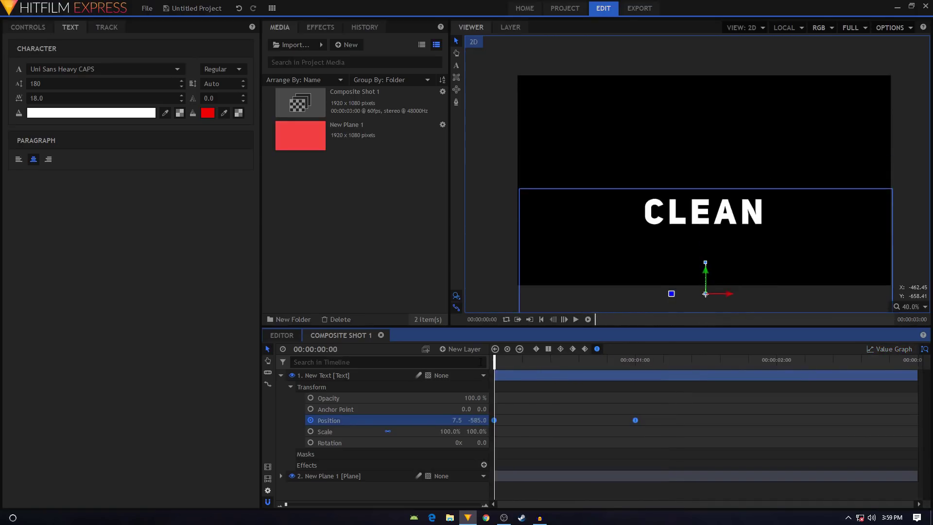
key(space)
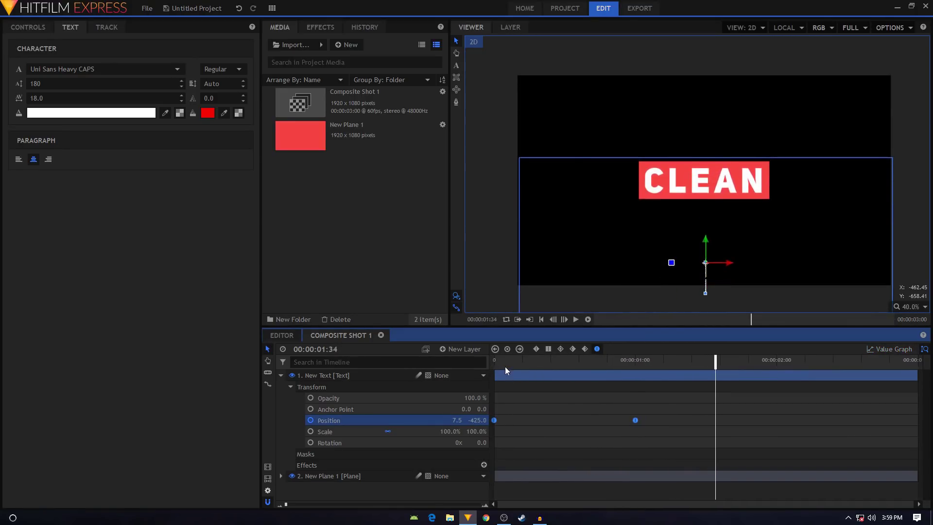
drag(505, 366, 644, 375)
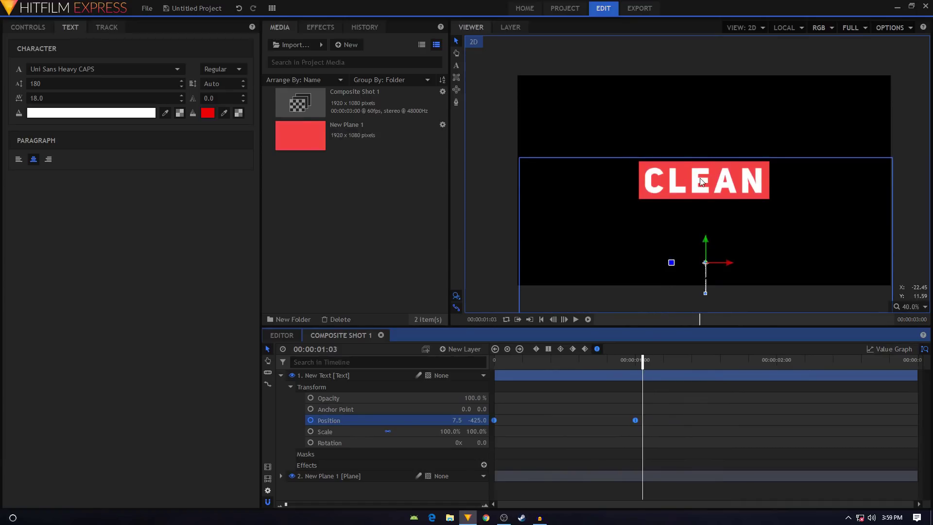
scroll(701, 182, up, 2)
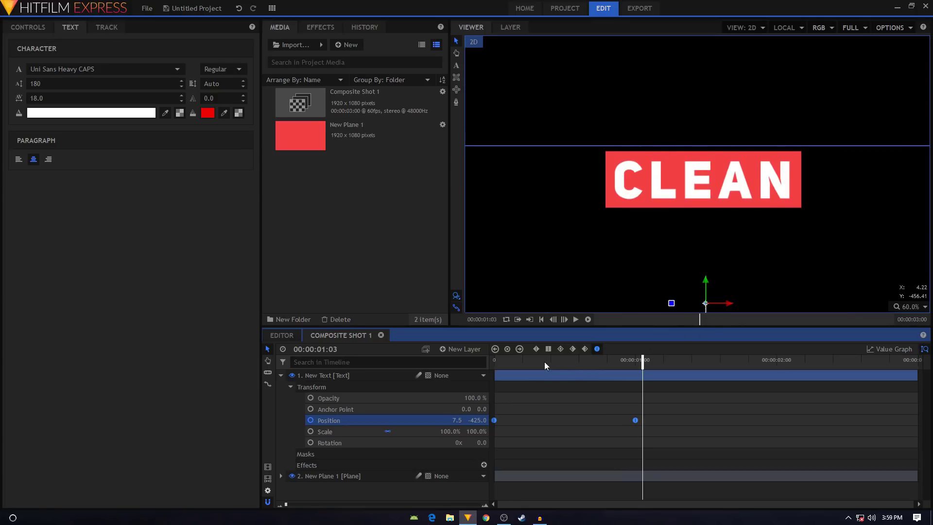
drag(544, 362, 595, 363)
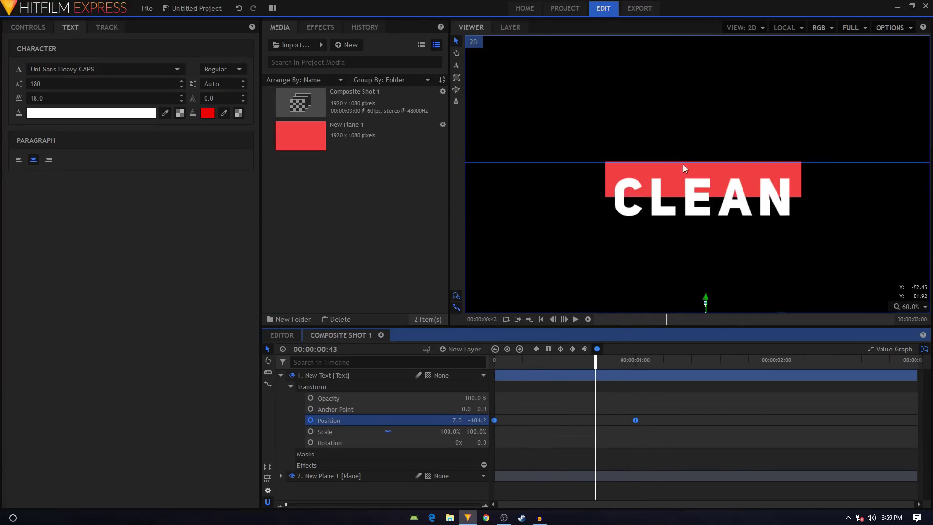
click(597, 365)
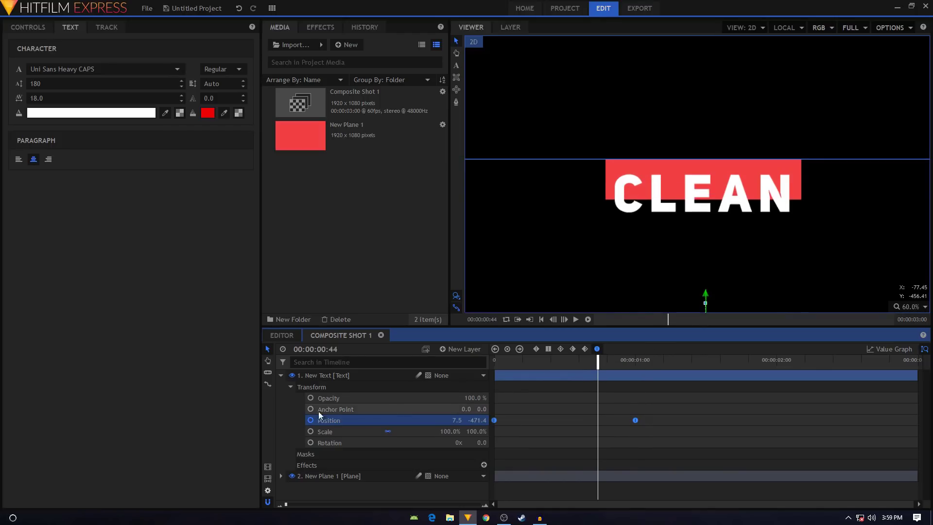
Find the Set Matte effect and apply it to the text layer.
click(281, 375)
click(319, 27)
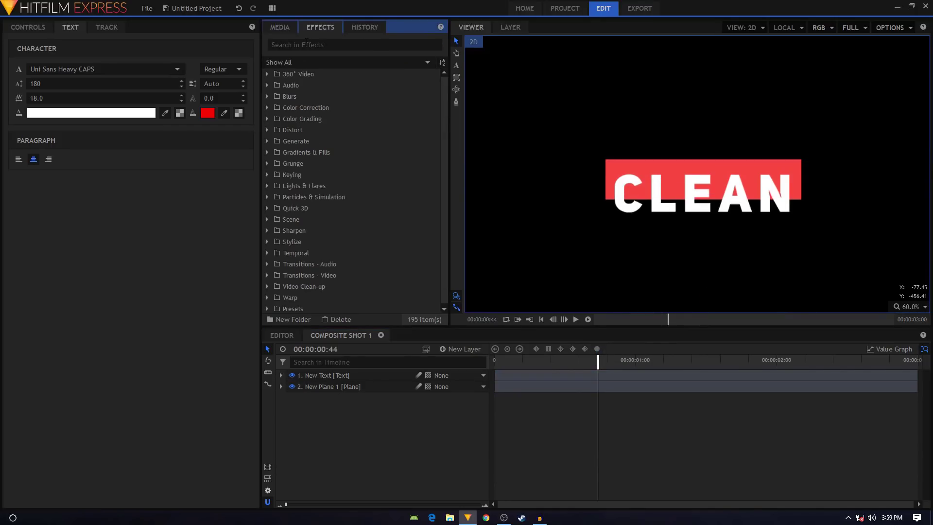
click(340, 44)
text(set)
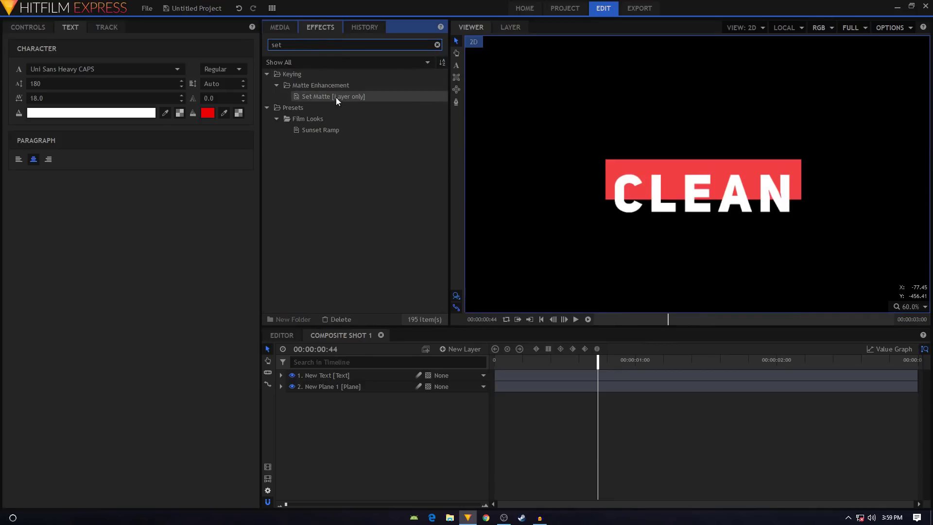
click(336, 97)
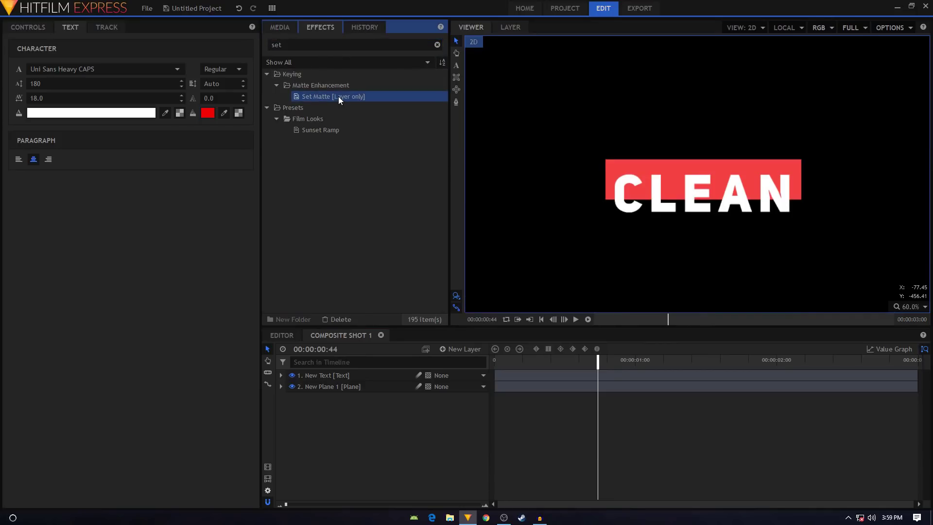
drag(338, 97, 330, 379)
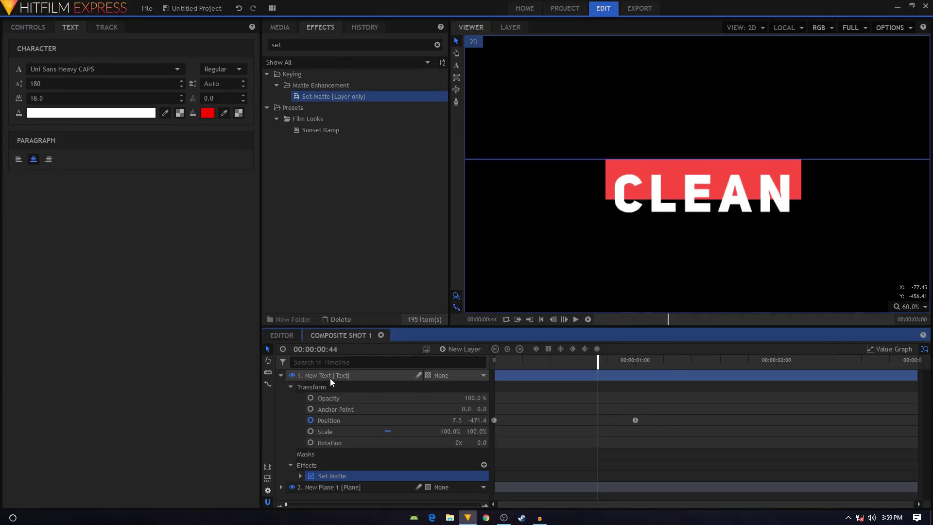
click(281, 376)
Rename the text layer as New Text 1.
right_click(324, 372)
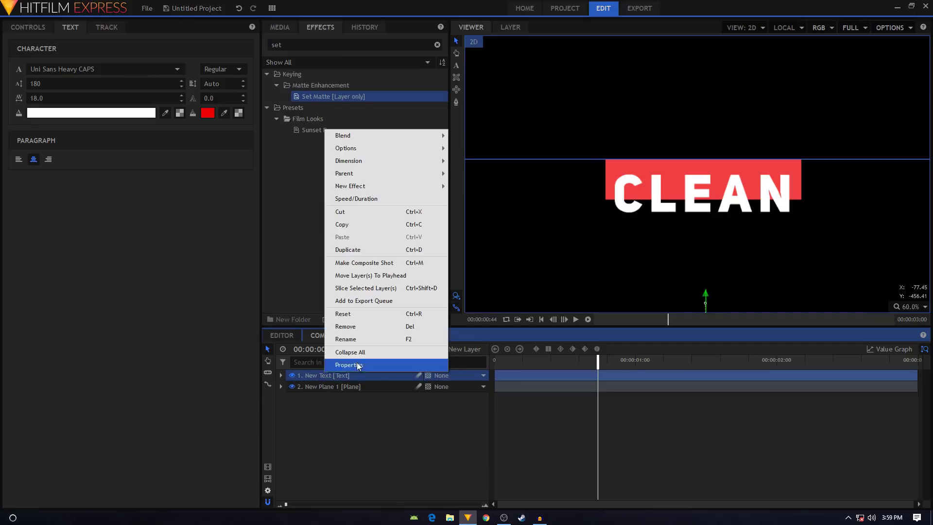
click(346, 339)
key(Return)
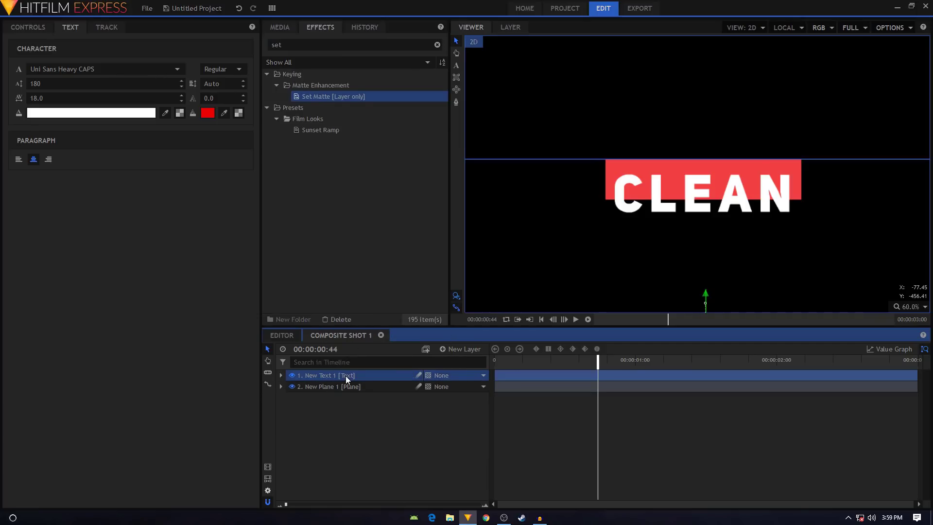
Set the text layer's Set Matte source layer to New Plane 1, its blend to Subtract, and enable Invert.
click(27, 28)
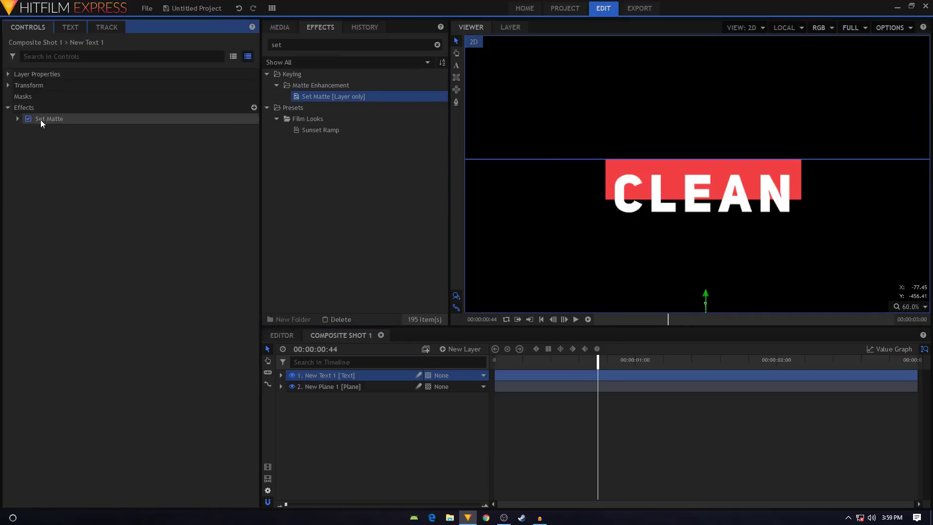
click(17, 119)
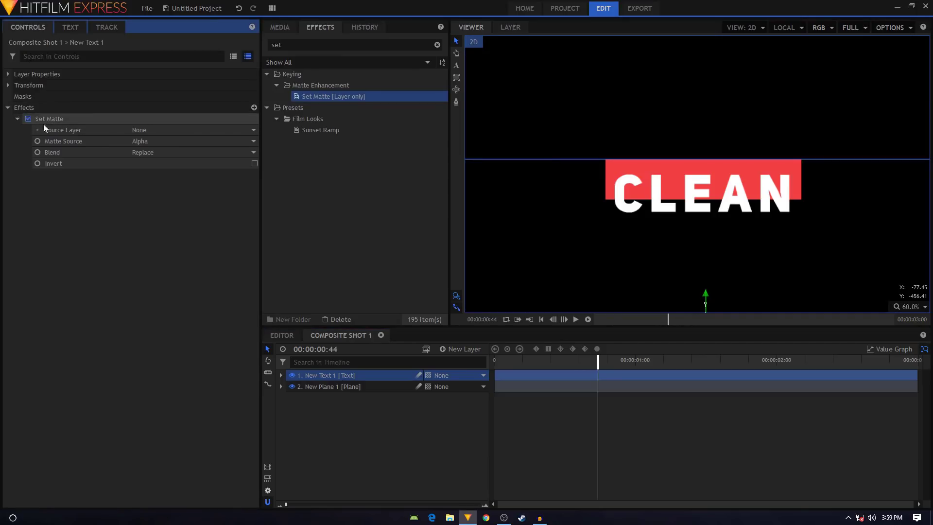
click(167, 130)
click(178, 150)
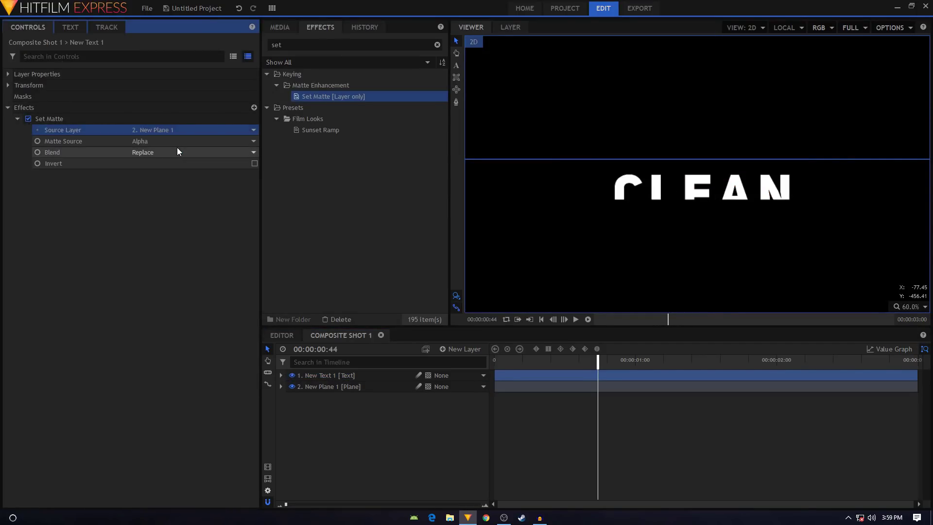
click(150, 152)
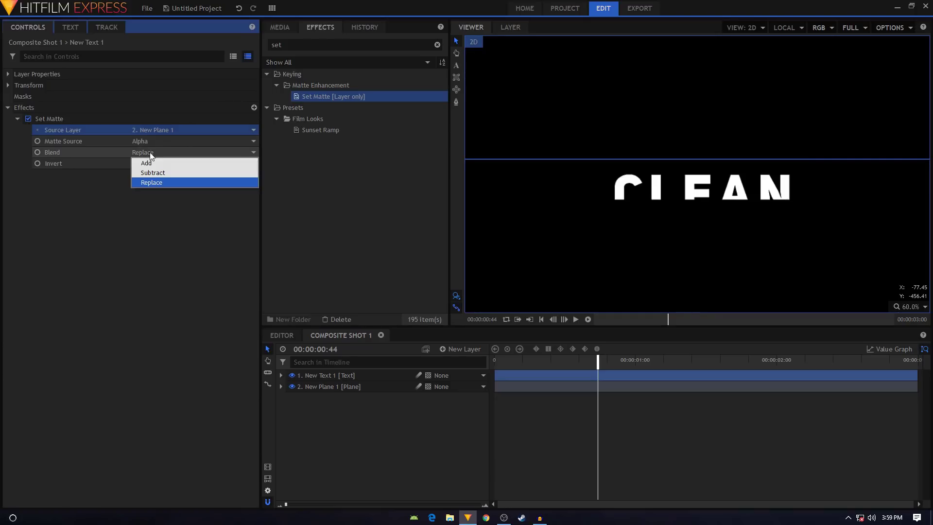
click(162, 172)
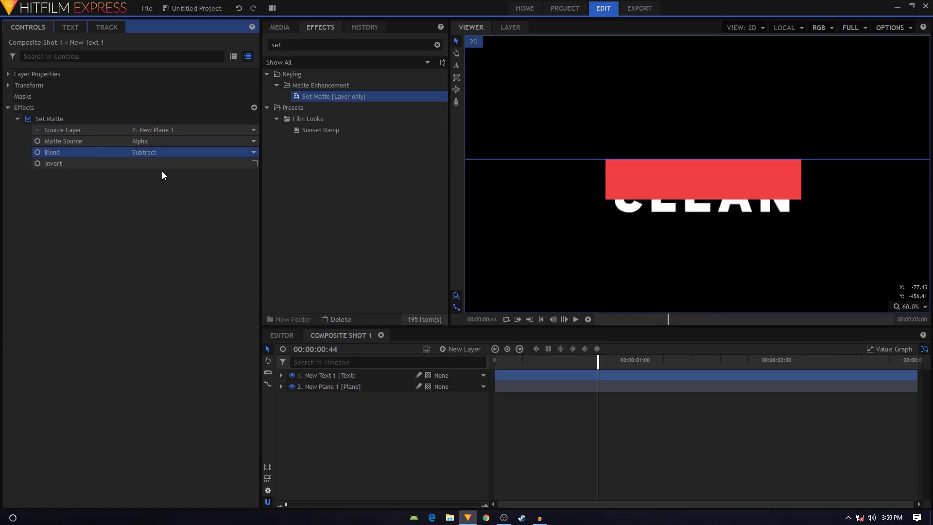
click(255, 163)
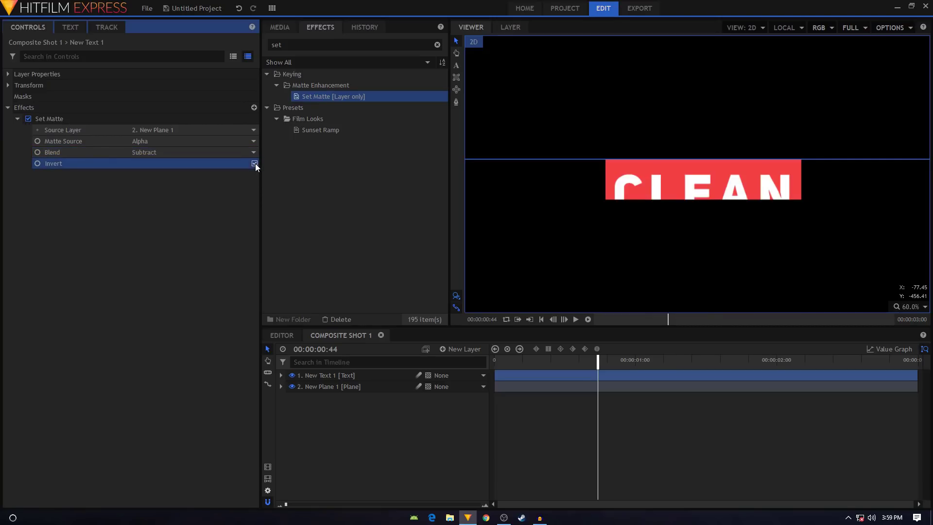
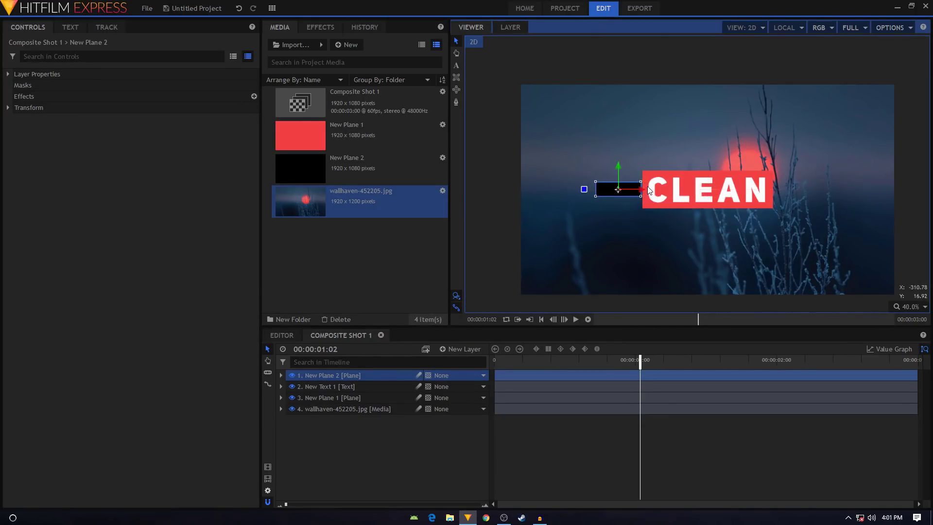
Reduce the black New Plane 2's height to about 4.9% scale, forming a thin bar beside the banner's left edge.
scroll(644, 194, up, 4)
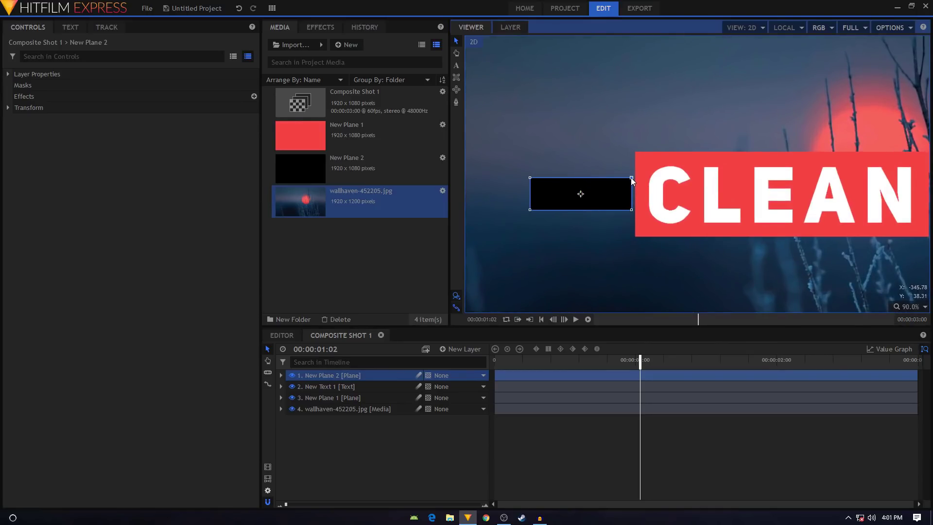
drag(580, 169, 580, 171)
drag(632, 206, 632, 208)
drag(581, 170, 581, 174)
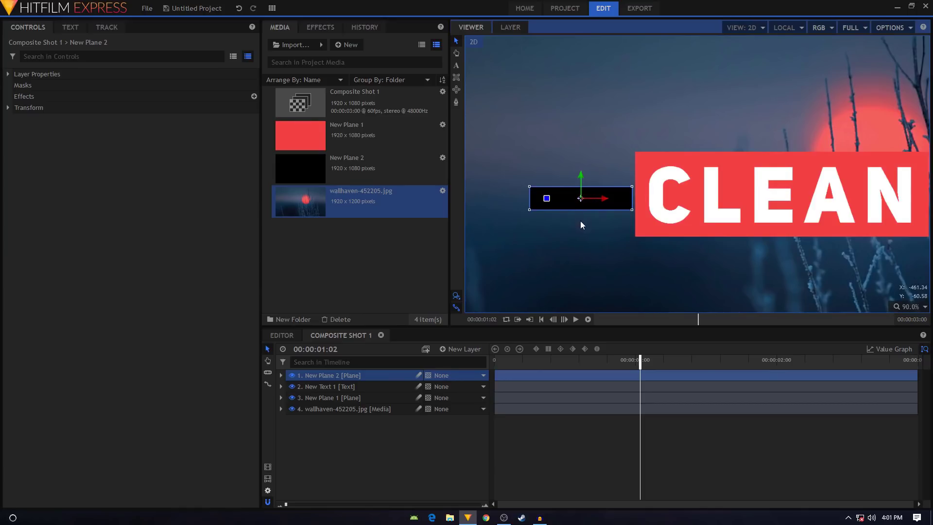
Keyframe New Plane 2's horizontal Position from -460 at 1 second to -220 at 2 seconds, sliding the bar onto the banner.
click(361, 401)
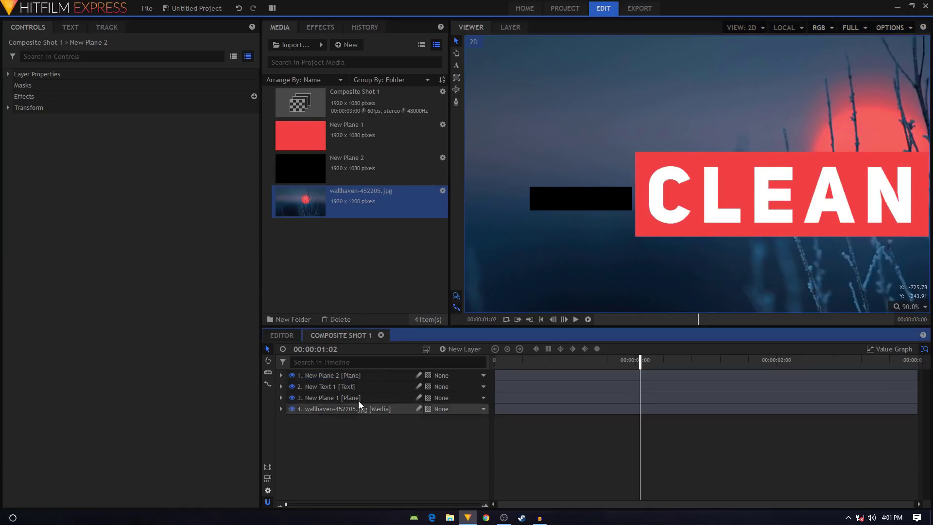
click(343, 377)
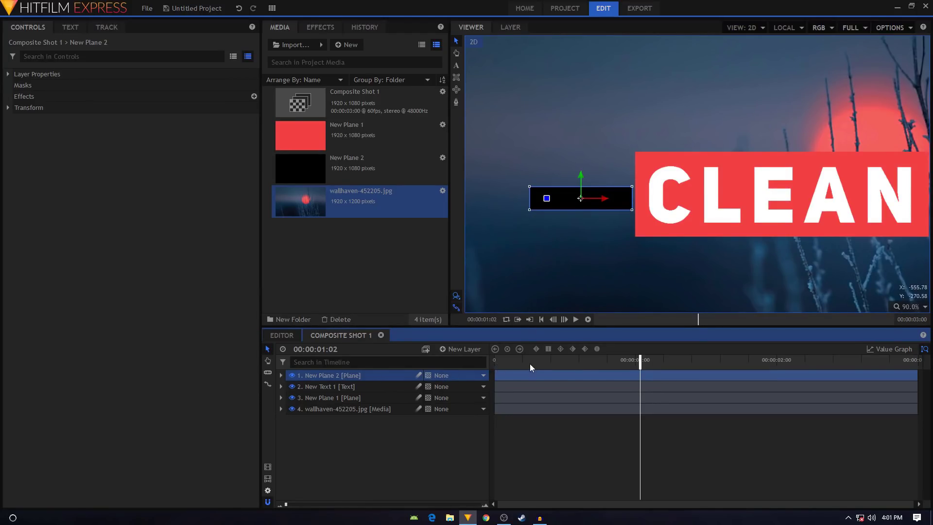
click(281, 375)
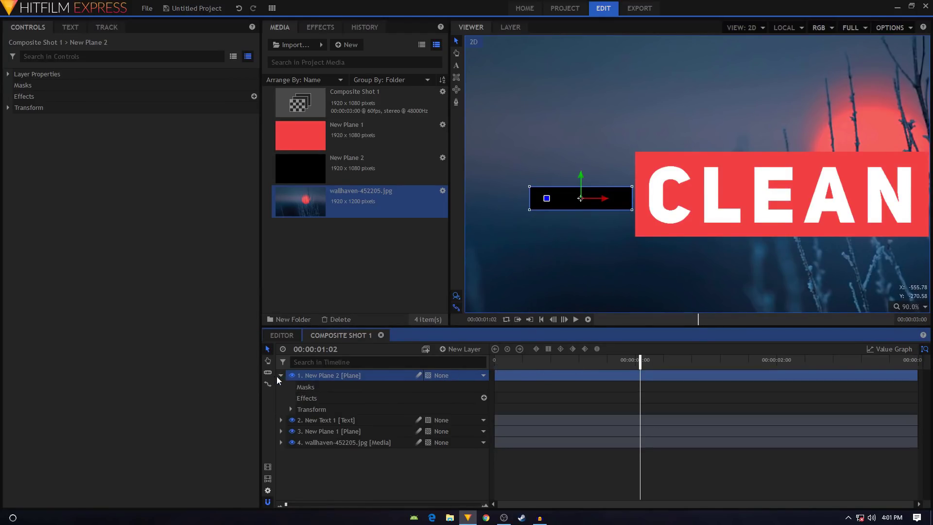
click(290, 409)
click(352, 444)
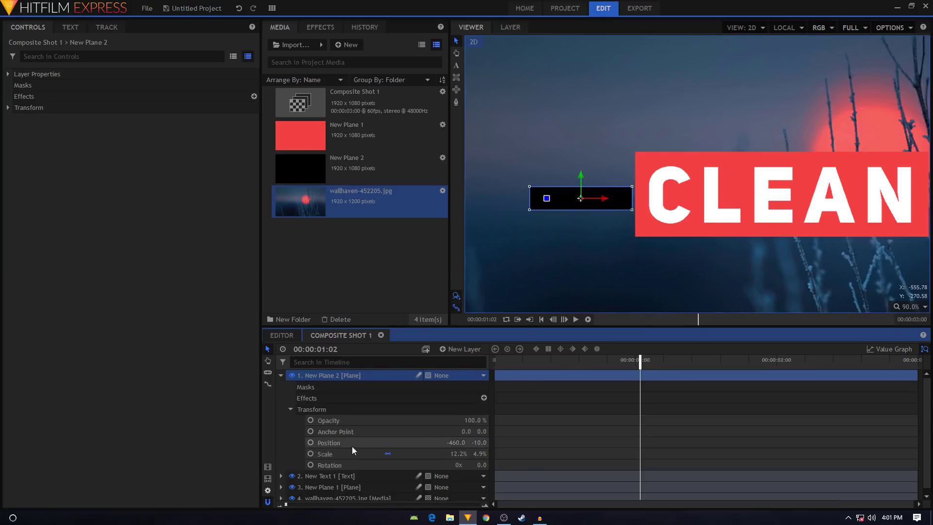
mouse_move(540, 361)
mouse_down()
mouse_move(501, 363)
mouse_move(777, 367)
mouse_up()
click(311, 443)
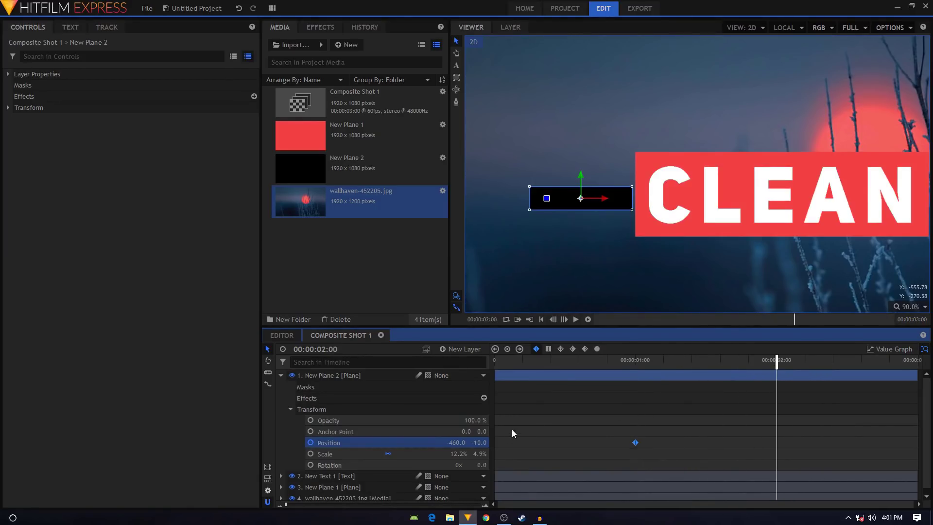
drag(581, 198, 686, 198)
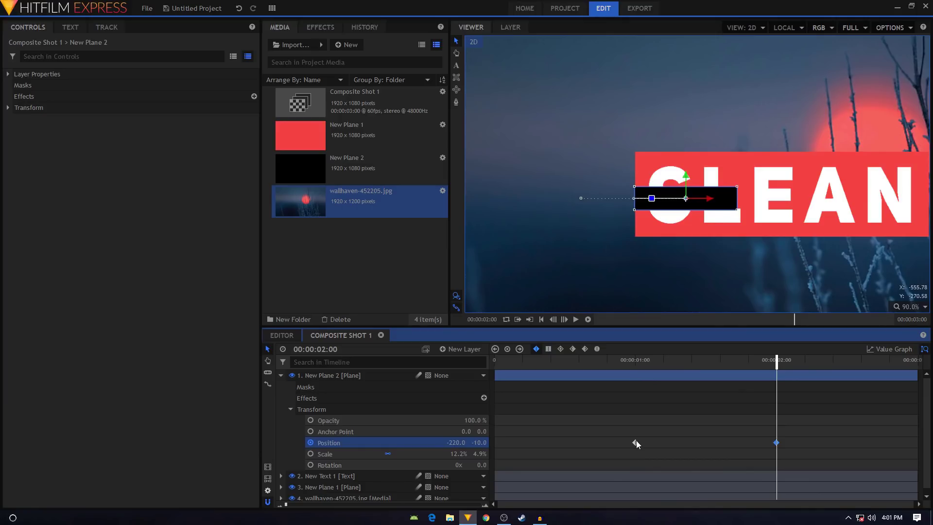
Set the vertical Position to -3 at both of New Plane 2's keyframes.
drag(456, 442, 486, 443)
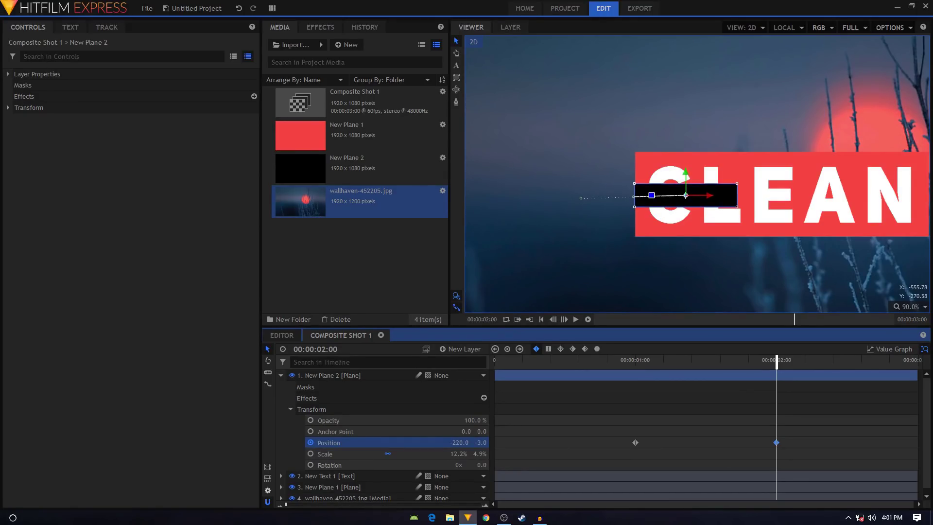
scroll(703, 190, up, 3)
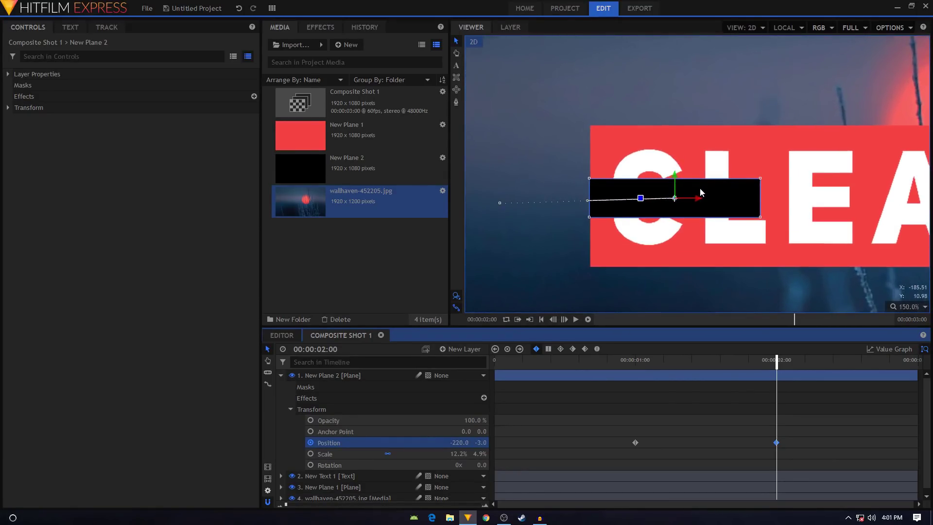
click(636, 443)
click(483, 443)
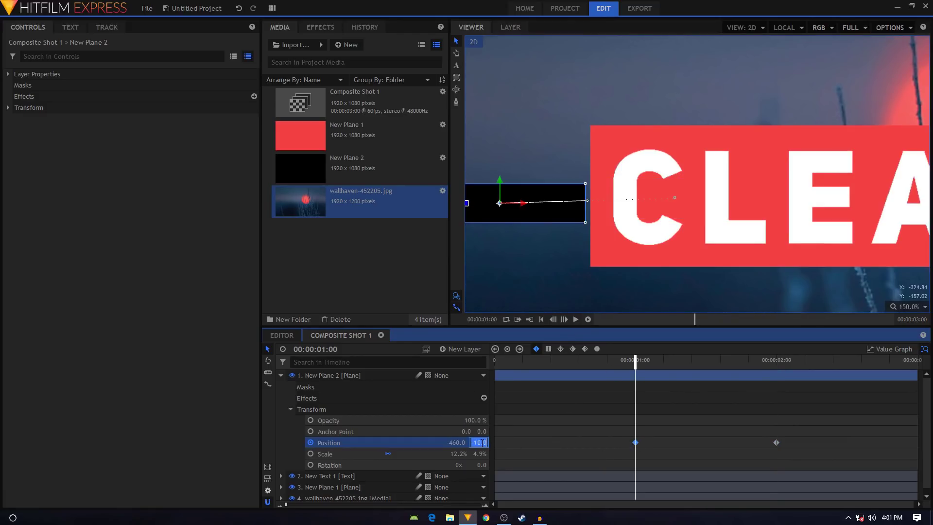
key(Return)
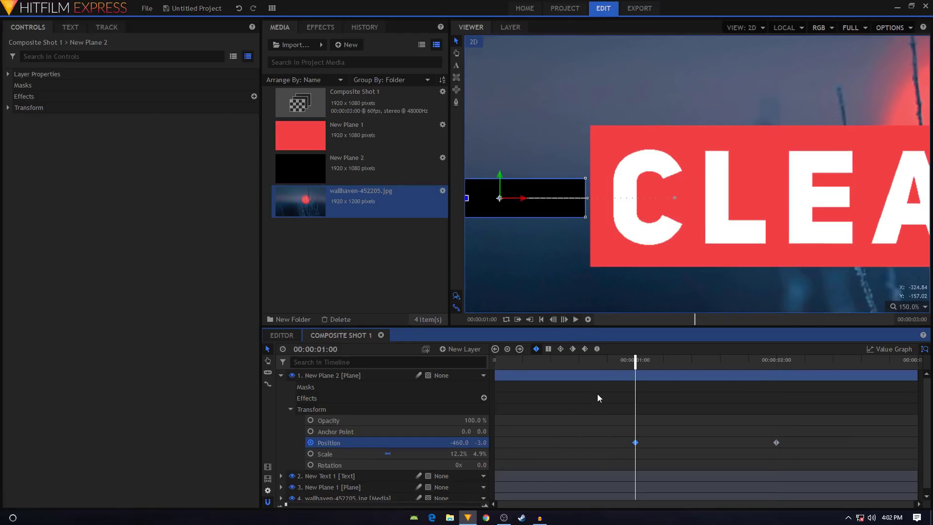
Make both New Plane 2 Position keyframes manual Bezier and extend the first keyframe's horizontal-position handle toward the second in the value graph.
drag(618, 373, 780, 381)
drag(797, 437, 622, 448)
click(597, 349)
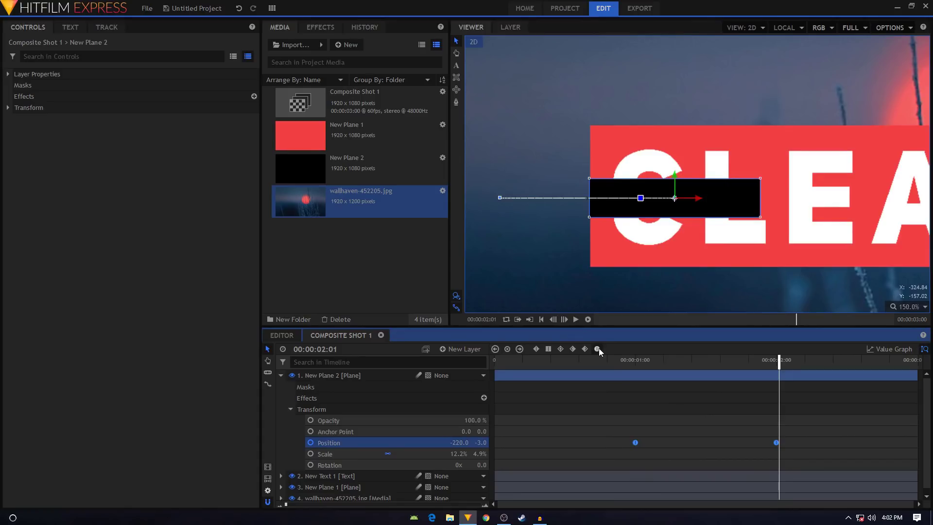
click(893, 349)
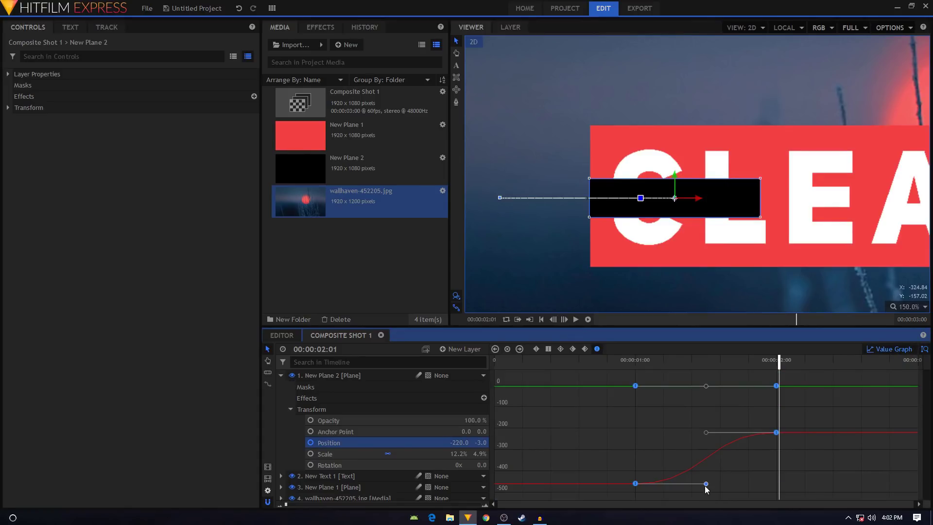
drag(706, 484, 796, 484)
click(881, 350)
Play back the black bar's eased slide onto the banner and collapse the layer's properties.
click(621, 360)
key(space)
click(537, 361)
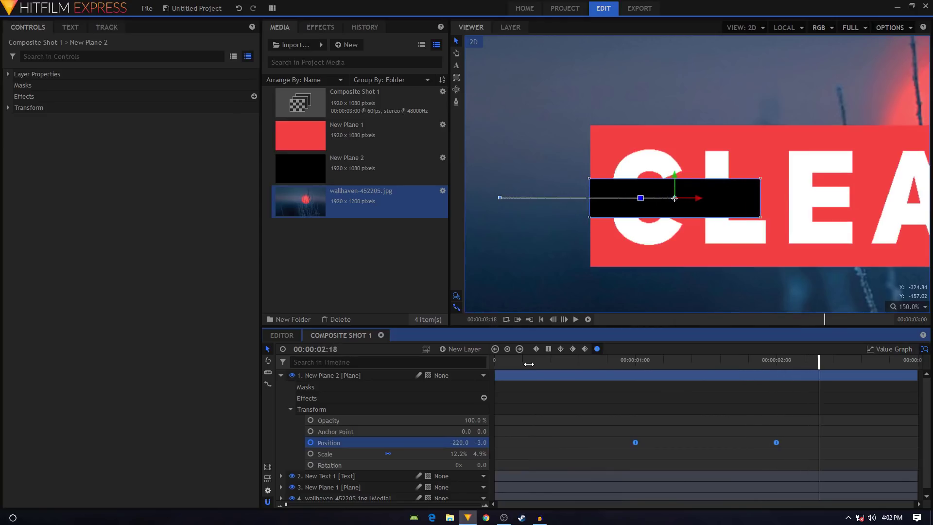
scroll(640, 261, down, 3)
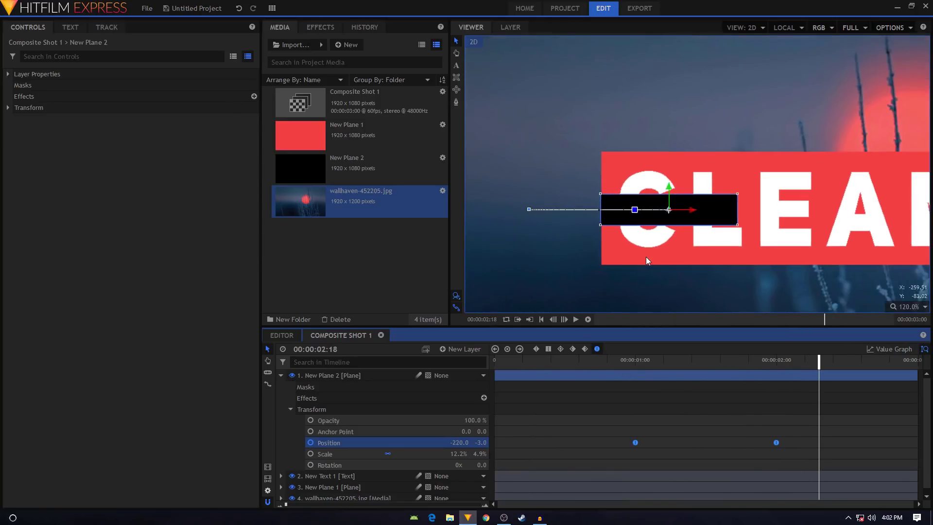
click(315, 439)
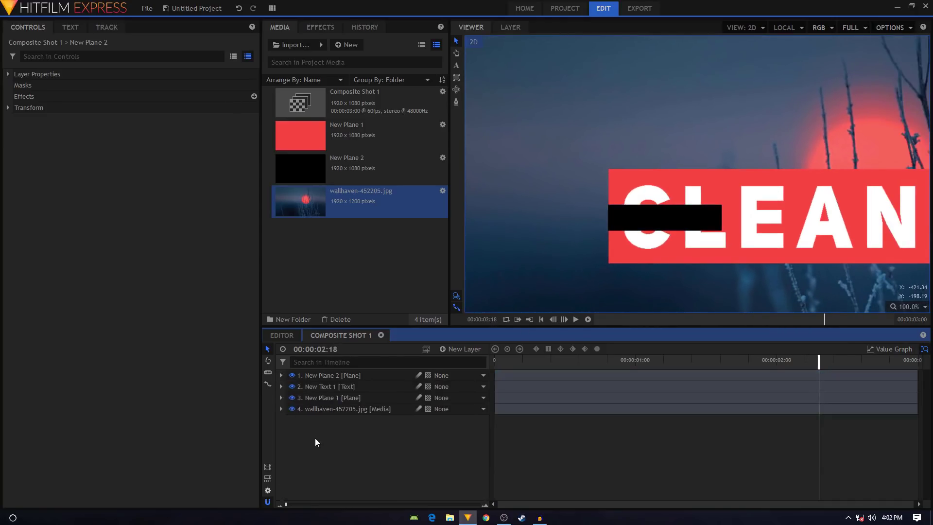
Add a 1920 by 1080 text layer to the composite shot and enter TITLE in it.
scroll(664, 230, up, 2)
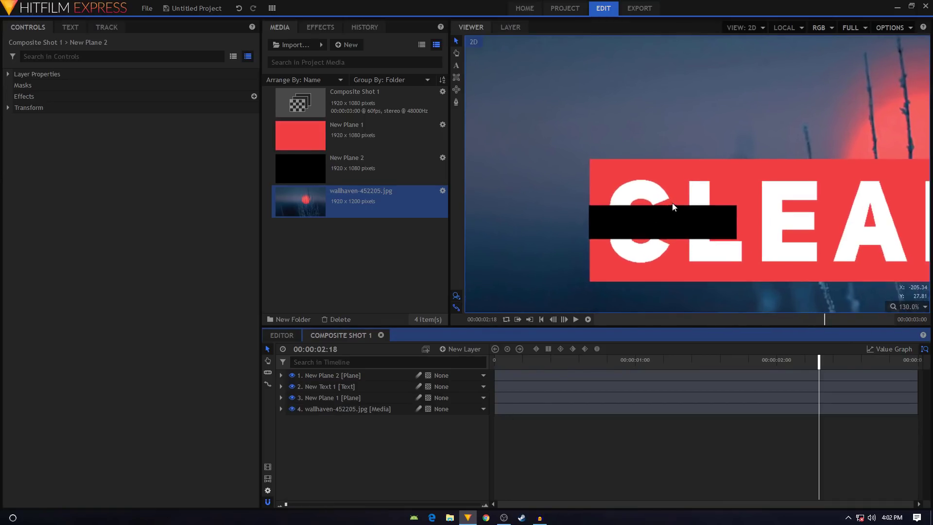
click(459, 351)
click(457, 374)
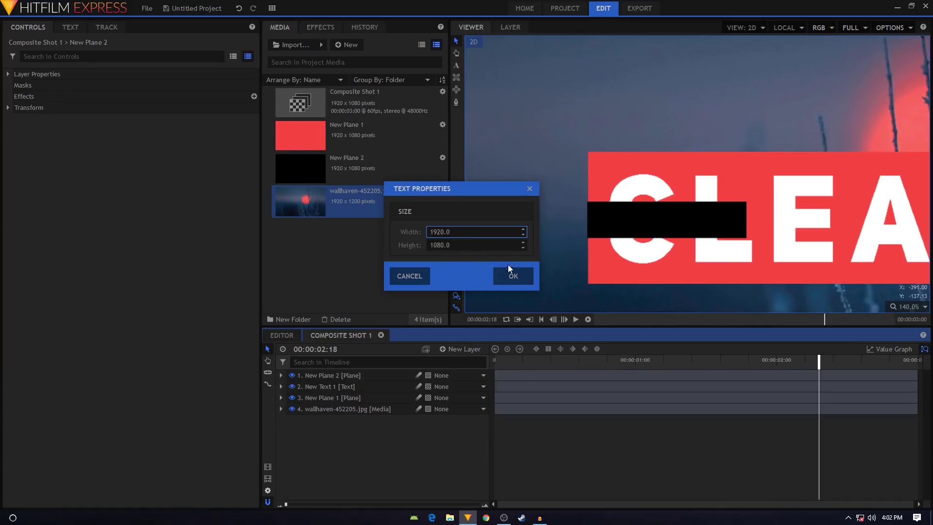
click(523, 275)
scroll(617, 129, down, 2)
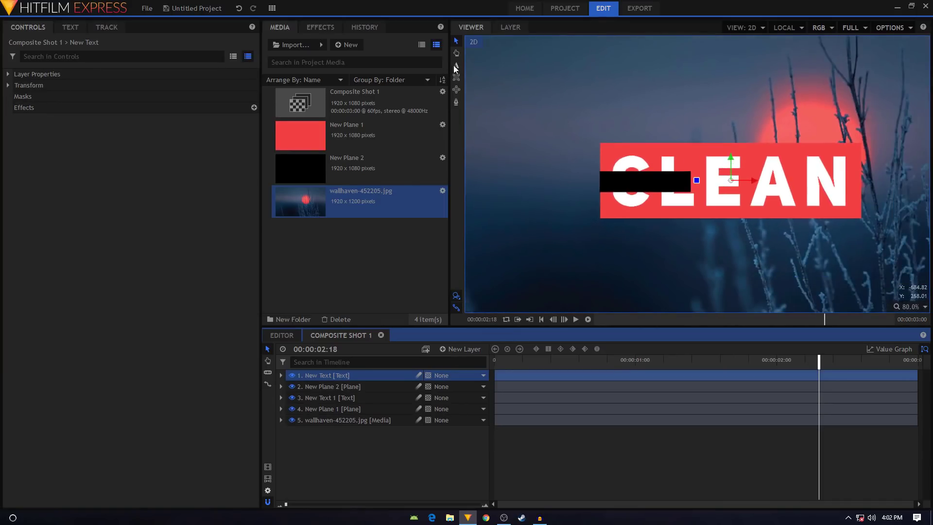
click(455, 66)
scroll(533, 94, down, 2)
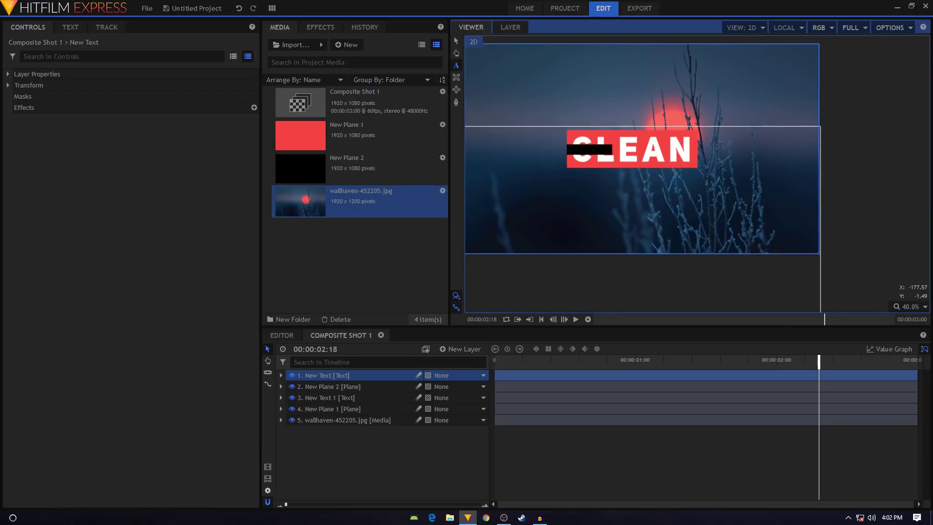
text(TITLE)
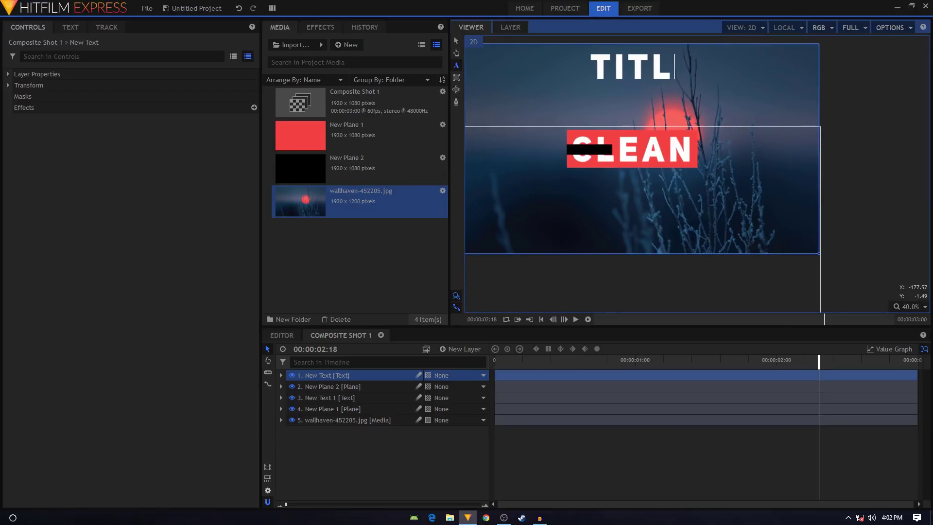
Format the TITLE text in Uni Sans Thin Italic CAPS at size 34 with letter spacing 0.
key(ctrl+a)
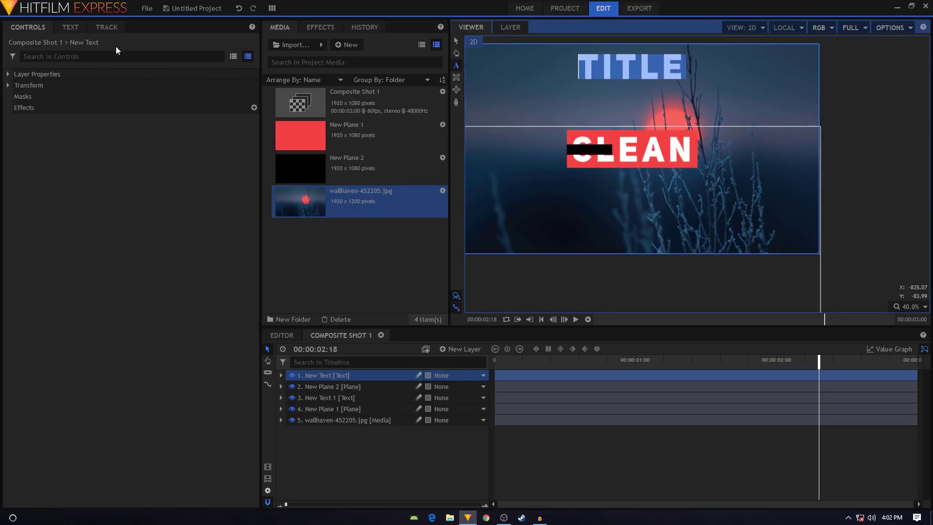
click(69, 26)
click(56, 68)
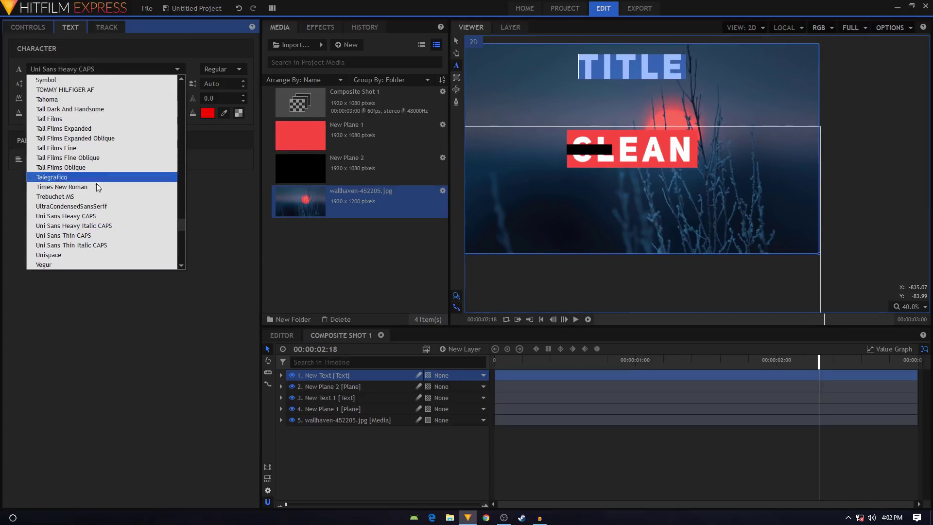
click(91, 247)
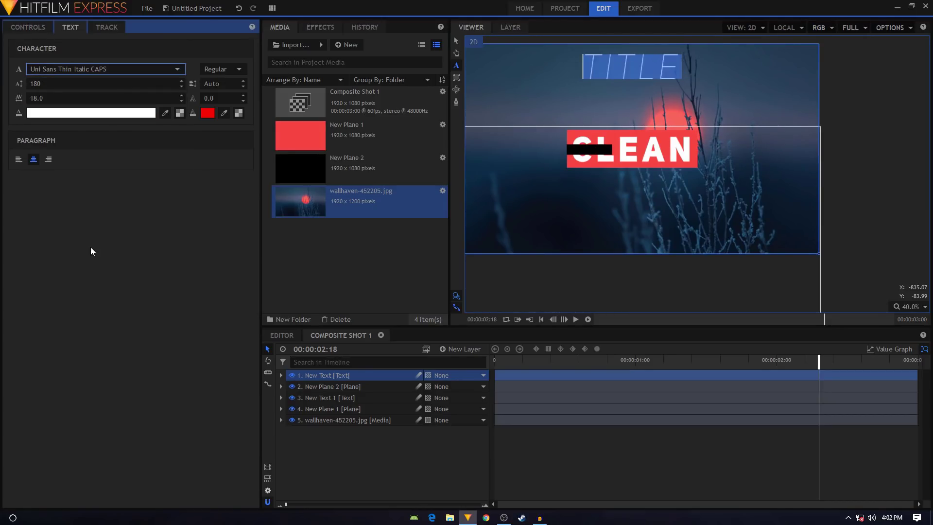
drag(48, 85, 26, 85)
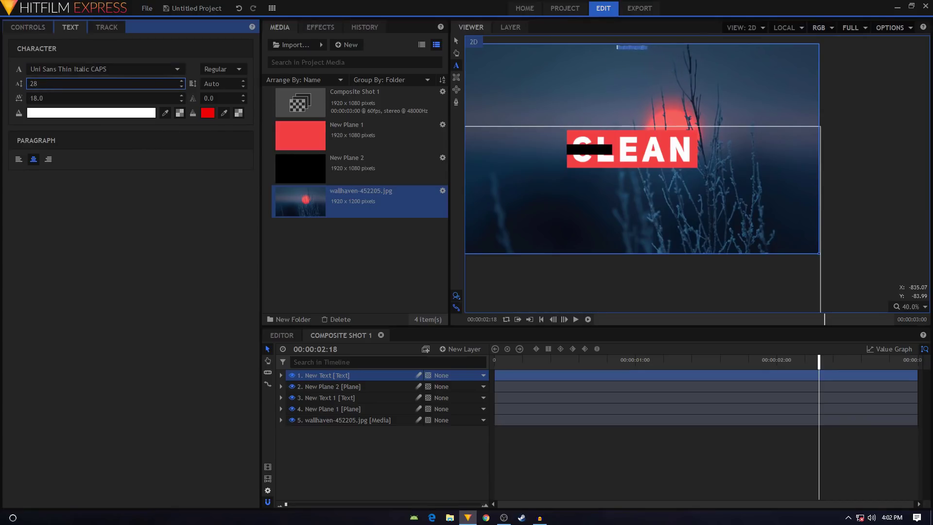
click(43, 99)
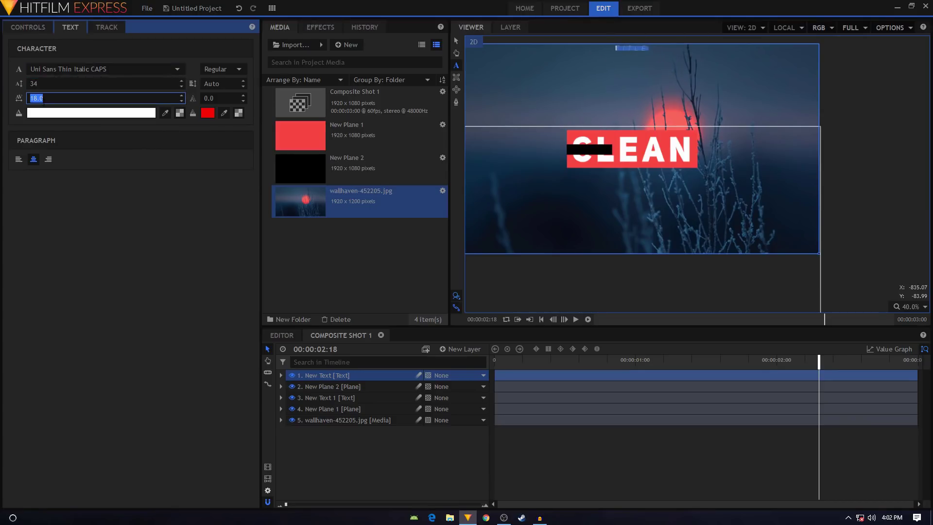
text(0)
key(Return)
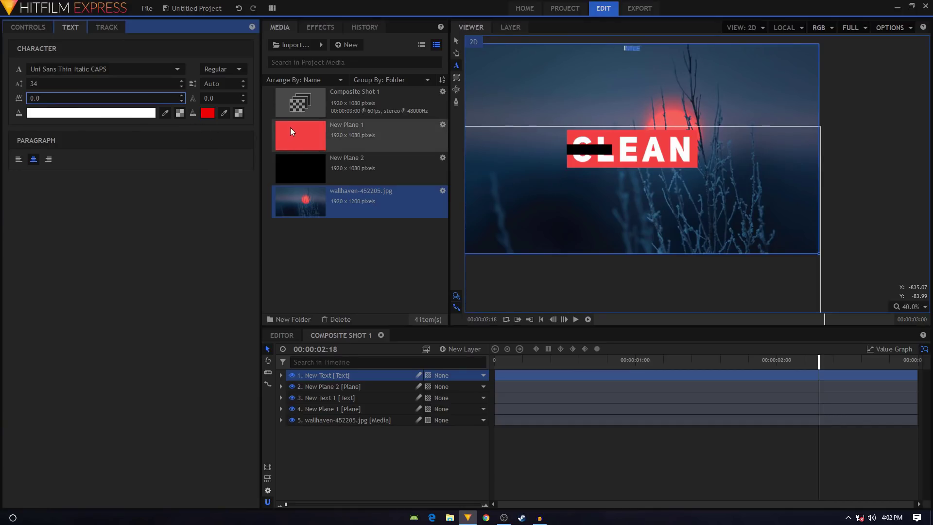
Set the TITLE text size to 78 and move the text down onto the black bar at frame 00:00:00:32.
drag(36, 86, 47, 87)
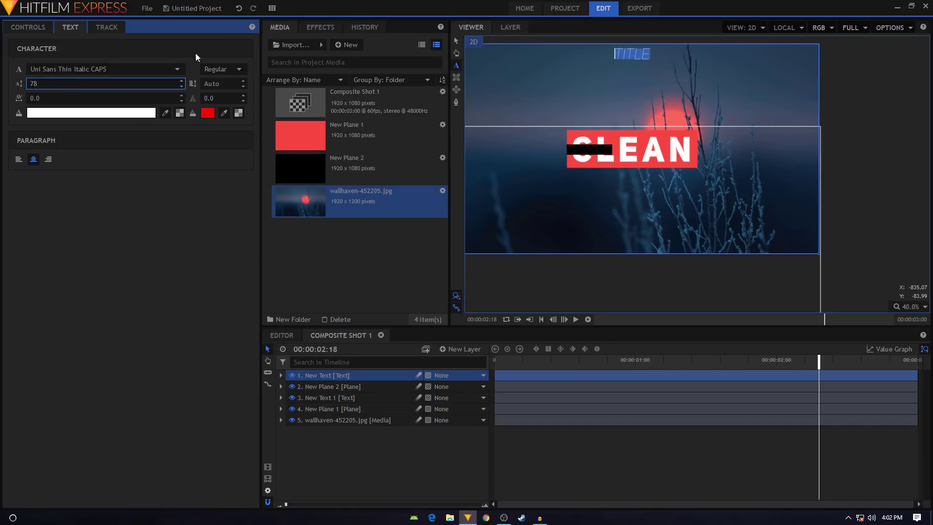
click(682, 111)
drag(635, 125, 629, 191)
drag(547, 360, 570, 361)
drag(654, 217, 544, 224)
scroll(550, 153, up, 3)
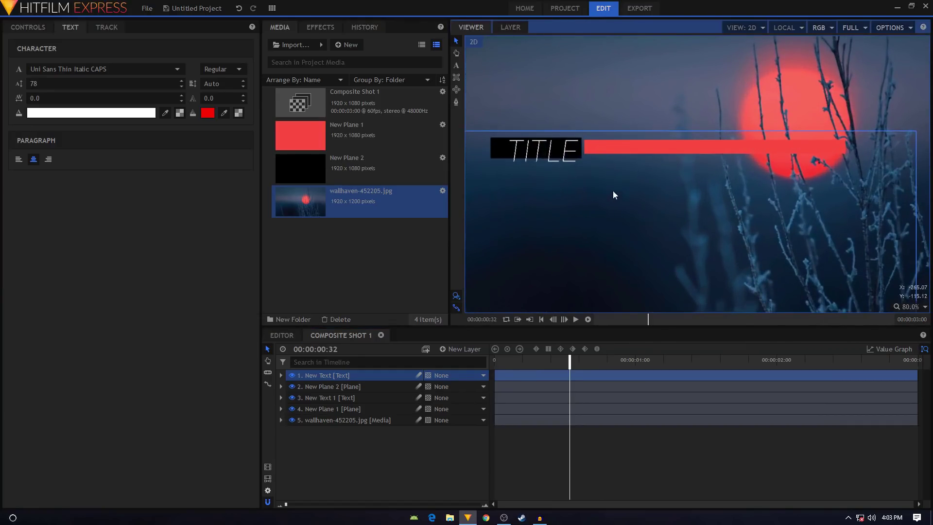
scroll(613, 191, down, 2)
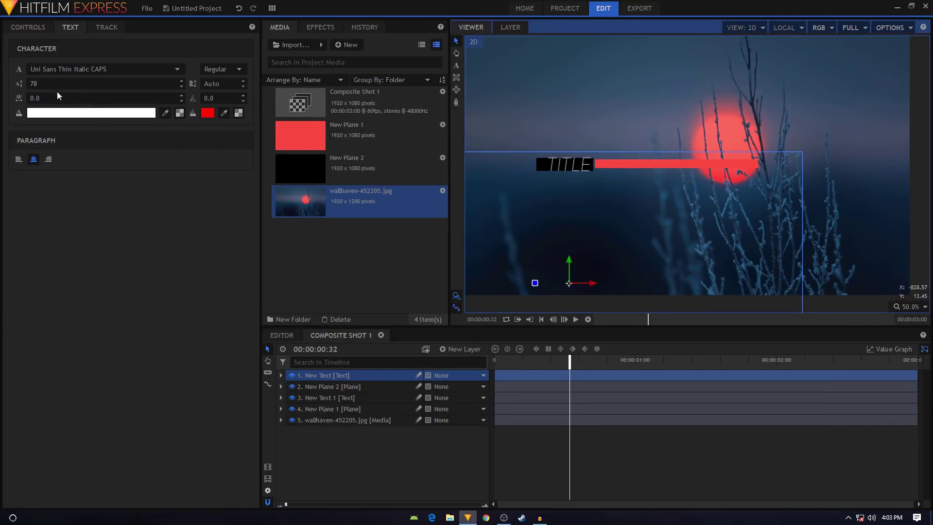
Set the TITLE text to size 58 with letter spacing 16 and centre it on the black bar.
click(456, 65)
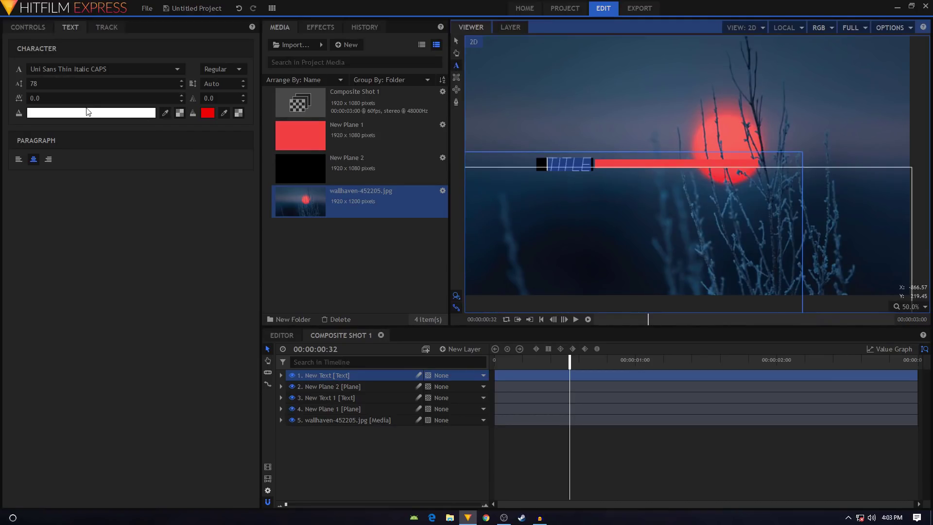
click(43, 85)
text(58)
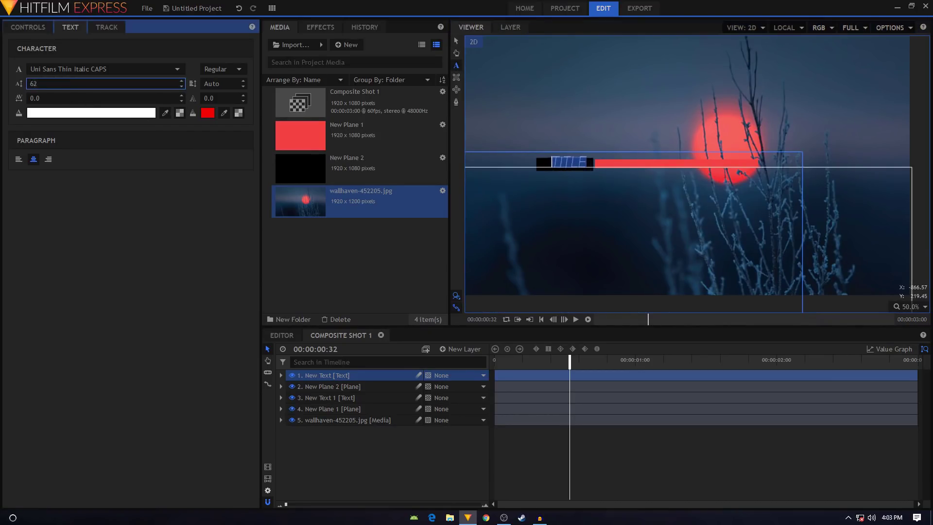
click(51, 101)
drag(52, 101, 81, 101)
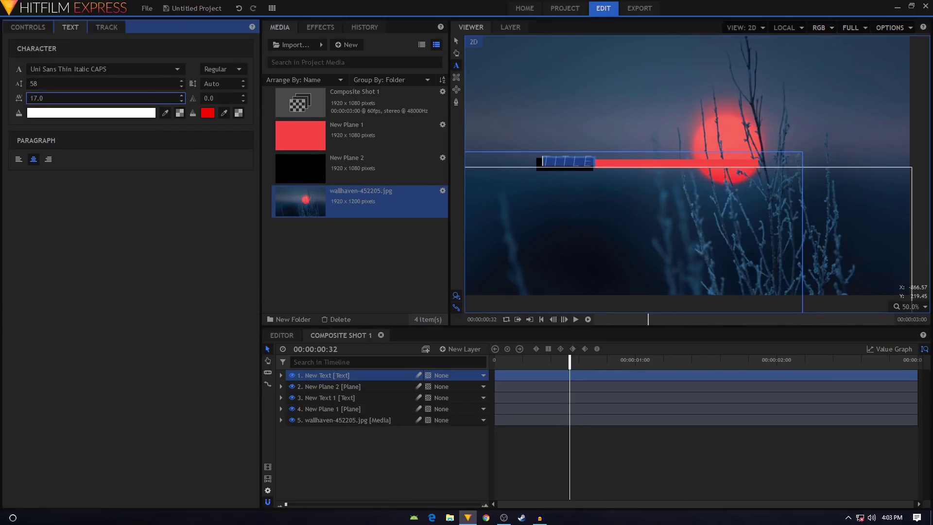
click(455, 41)
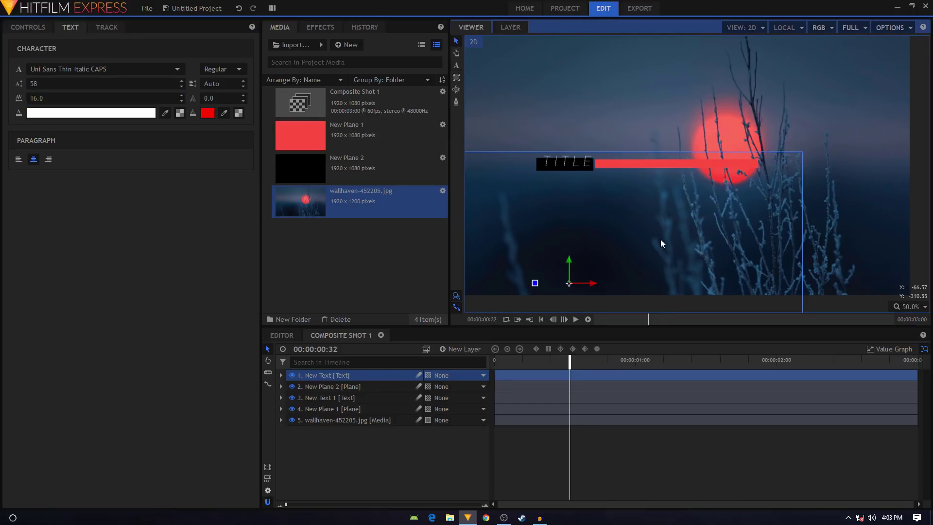
drag(567, 259, 590, 288)
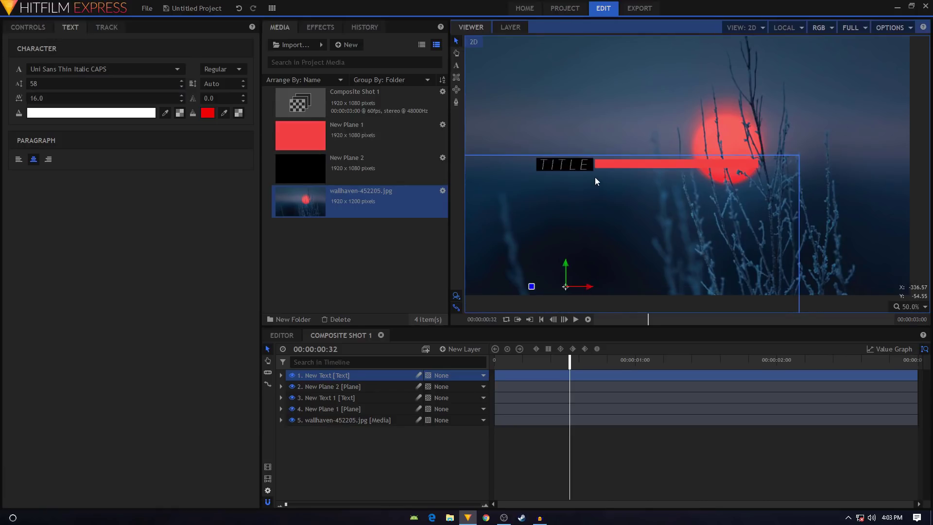
Copy both Position keyframes of the New Plane 2 layer and collapse its properties.
drag(572, 362, 627, 374)
click(280, 387)
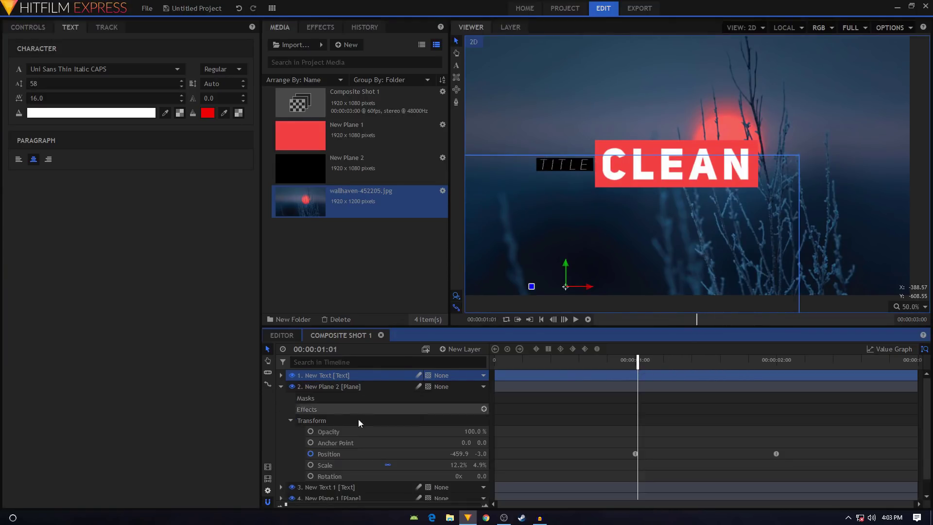
click(637, 454)
drag(628, 449, 792, 465)
right_click(637, 454)
click(659, 385)
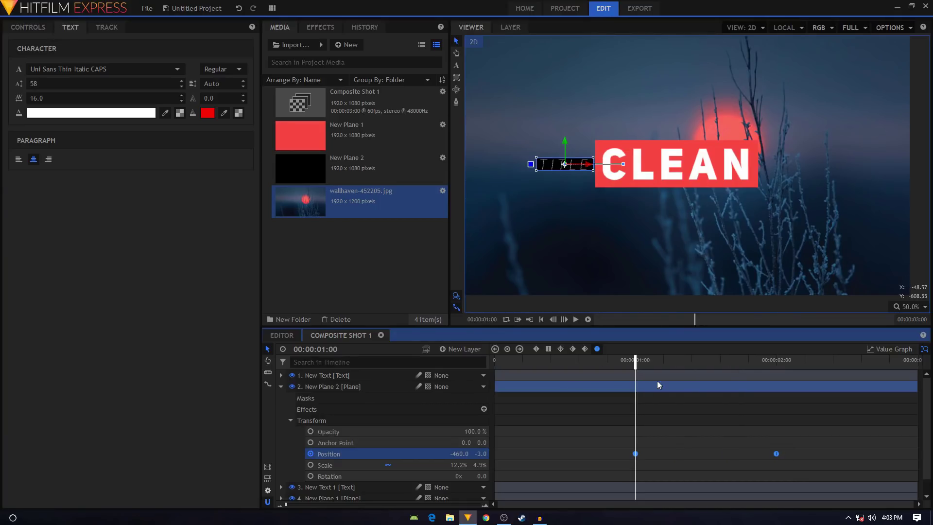
click(281, 386)
Paste the copied keyframes into the TITLE text layer's Position, starting at 00:00:01:00.
click(291, 377)
click(281, 375)
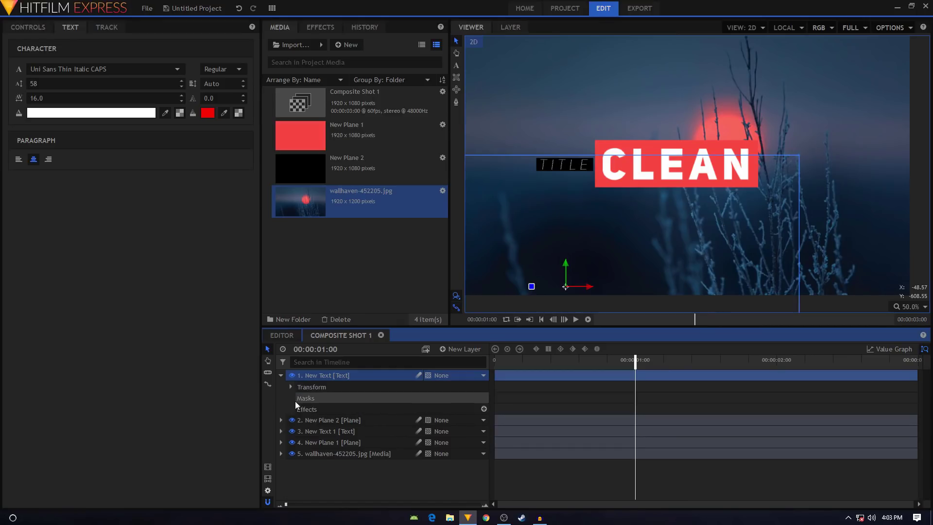
click(290, 387)
click(349, 421)
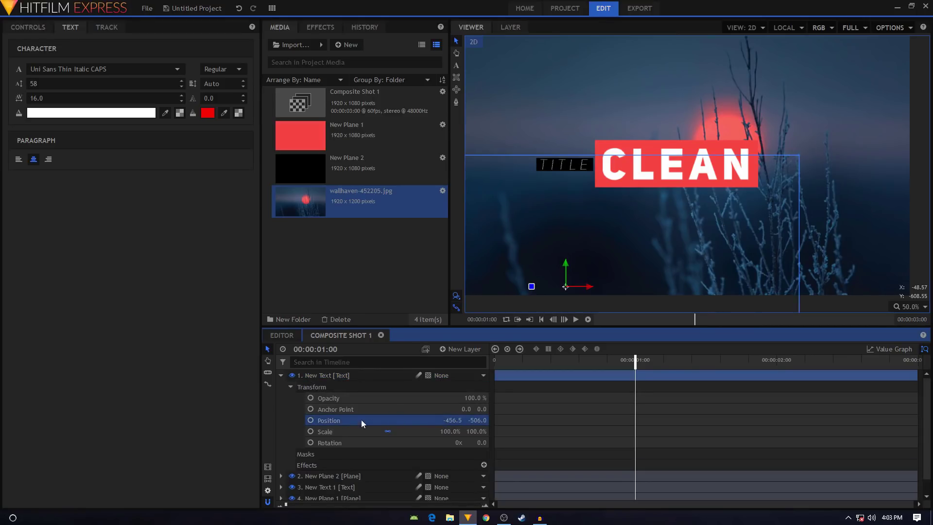
right_click(368, 421)
click(388, 449)
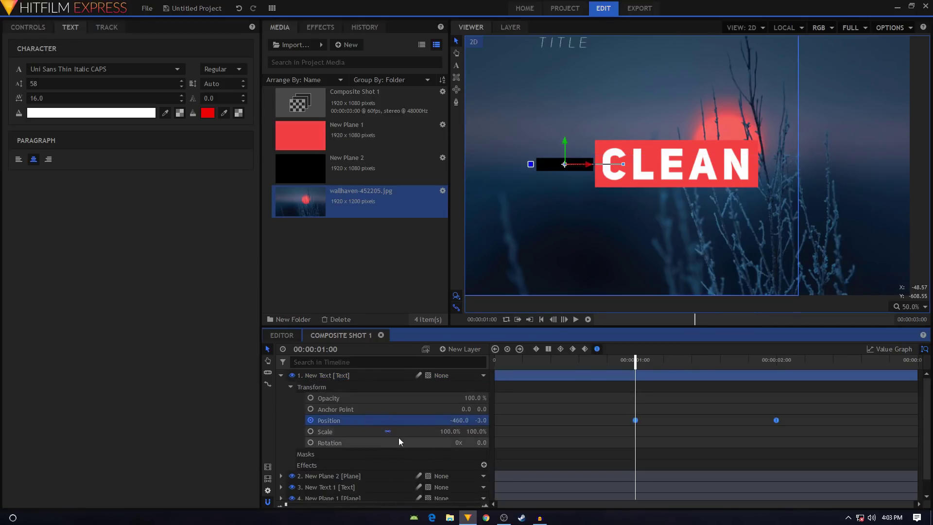
At the first Position keyframe, move TITLE back onto the black bar, with vertical position -506, and select that value for reuse.
scroll(549, 84, down, 1)
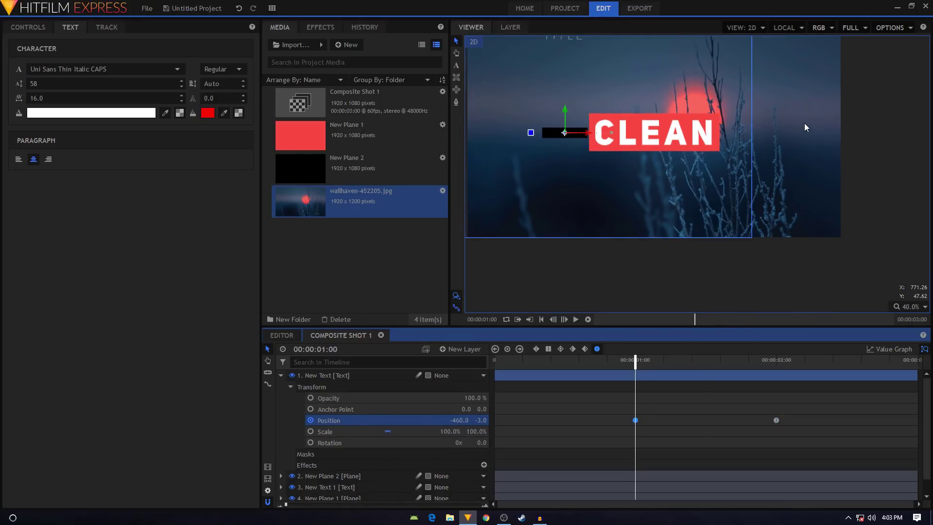
key(space)
drag(788, 215, 840, 261)
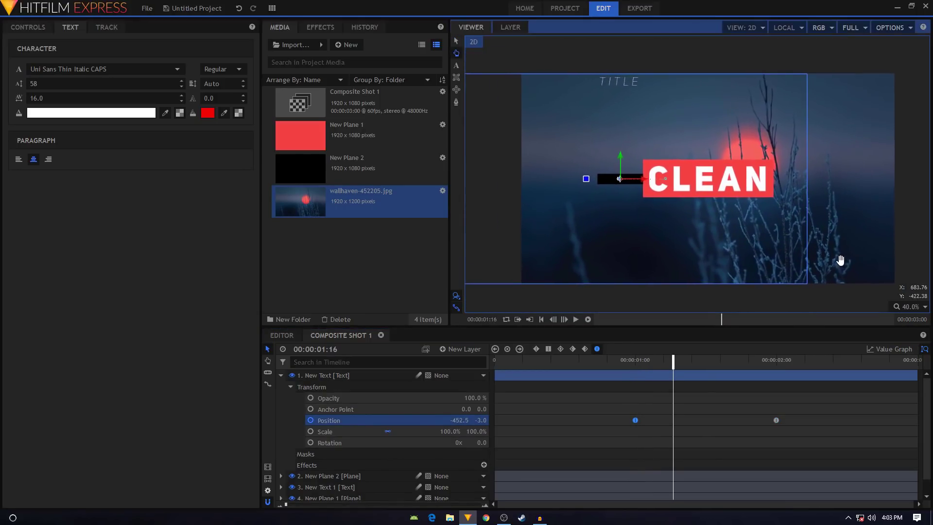
click(635, 419)
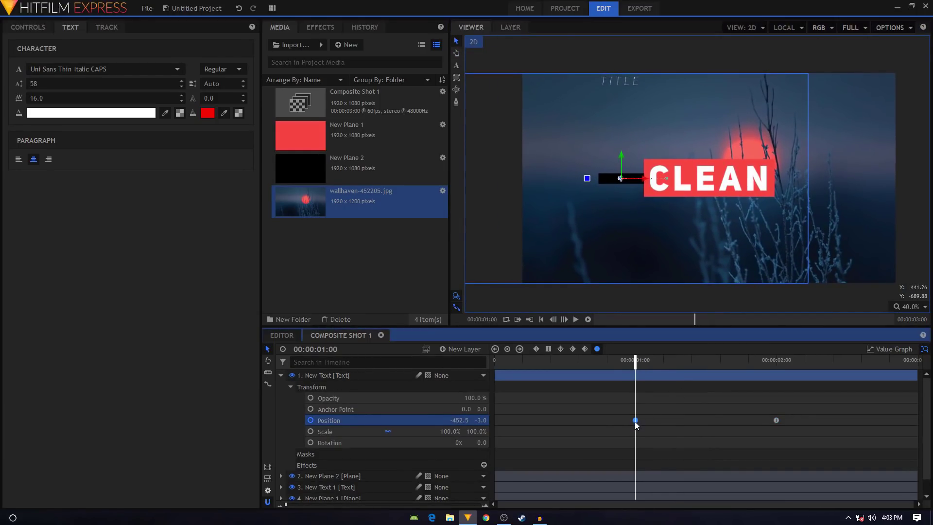
drag(620, 179, 620, 276)
click(475, 421)
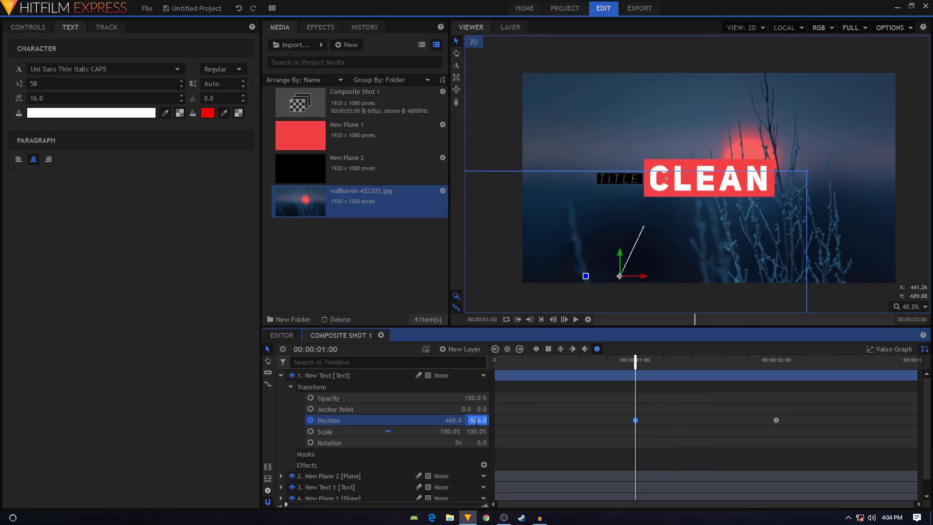
Set TITLE's vertical position to -506 at the 00:00:02:00 keyframe, scrub through the slide and collapse the layer's properties.
click(777, 421)
click(483, 421)
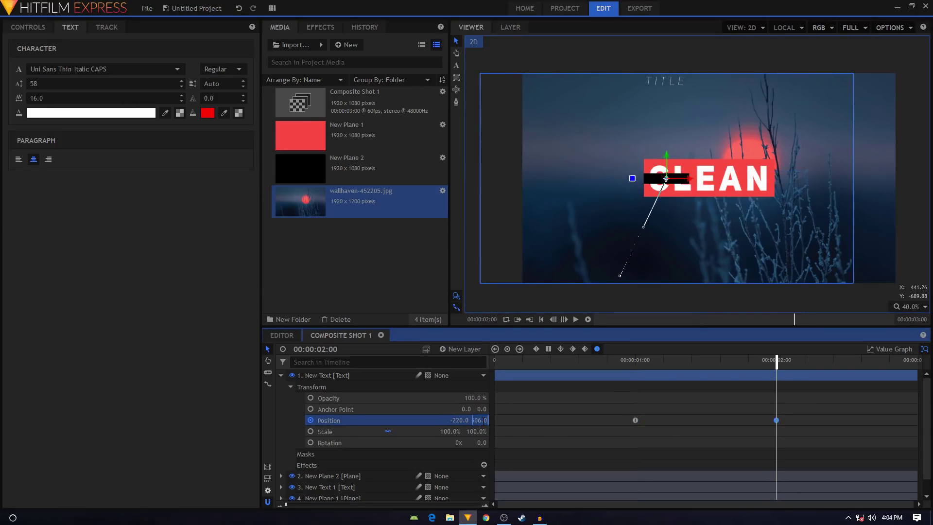
key(Return)
drag(630, 372, 800, 372)
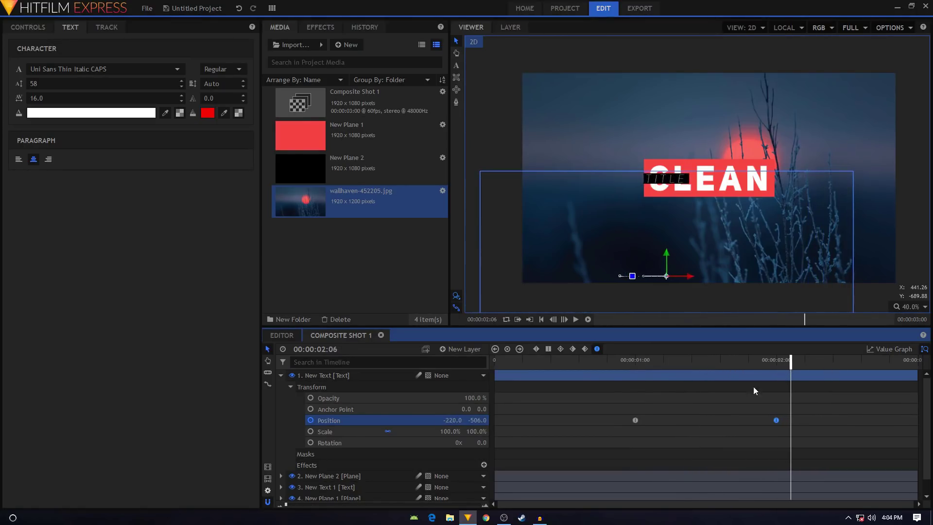
click(281, 376)
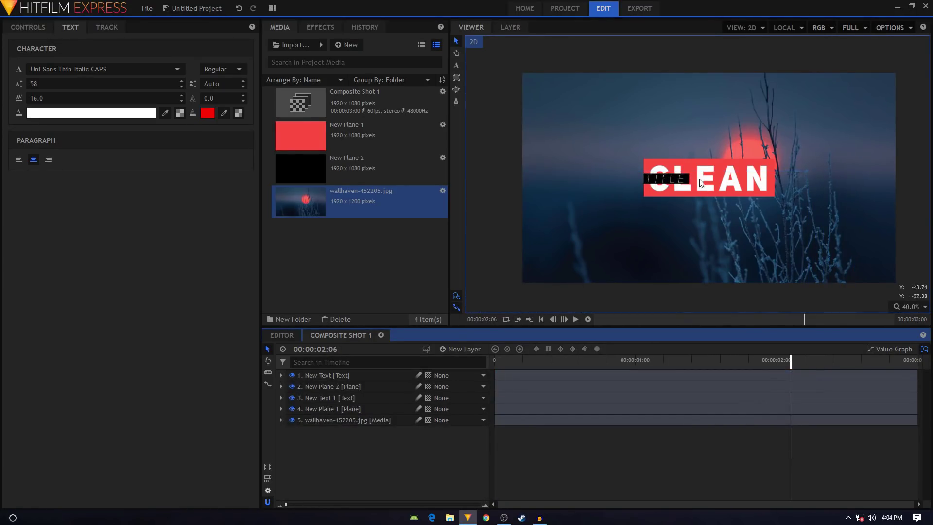
Apply the Set Matte effect to the red New Plane 1 layer and keep New Plane 2 visible.
scroll(690, 167, up, 4)
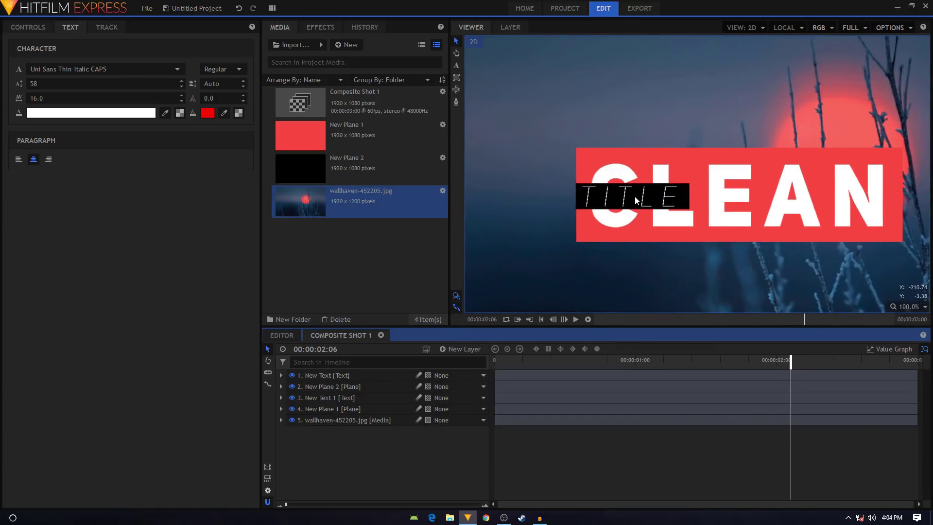
scroll(640, 200, down, 1)
click(321, 27)
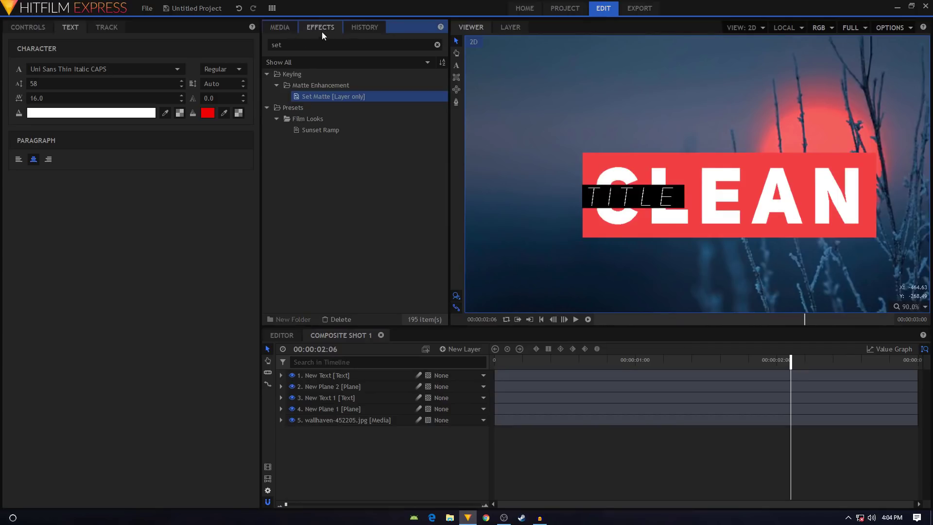
click(292, 44)
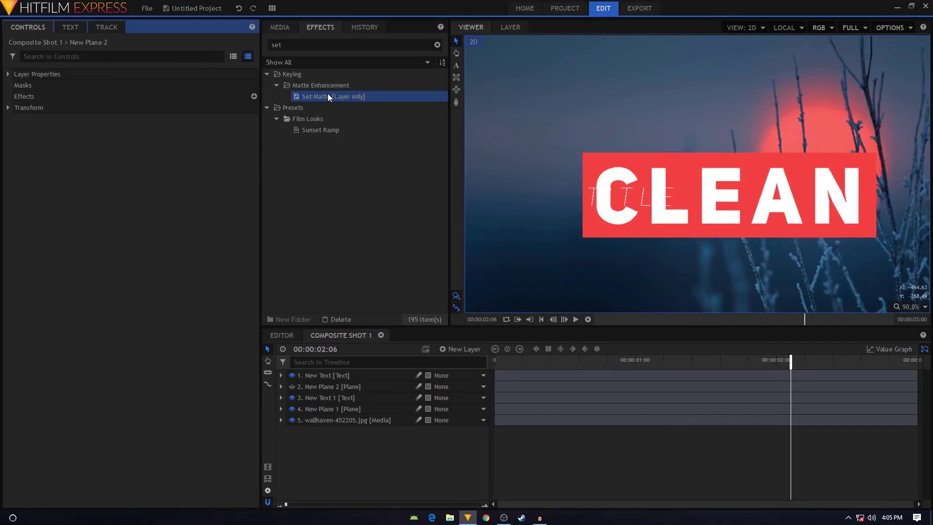
drag(328, 97, 335, 410)
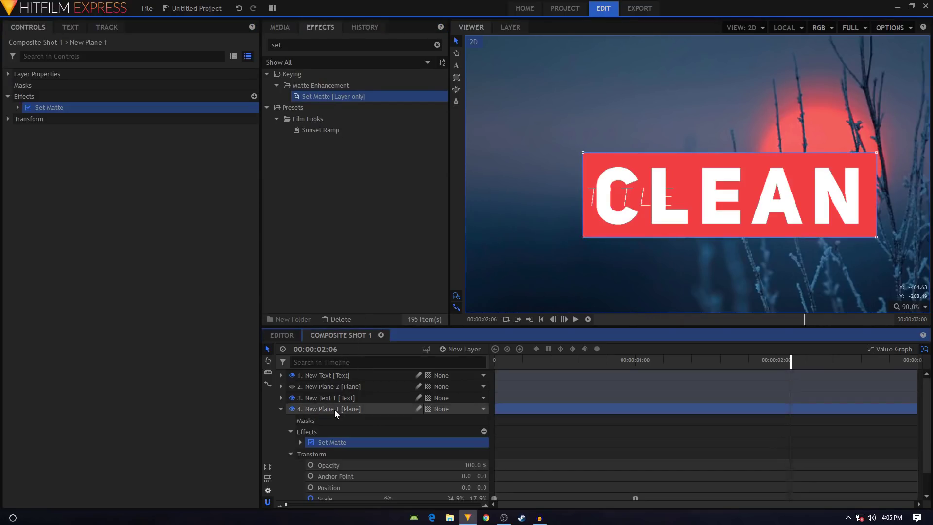
click(292, 387)
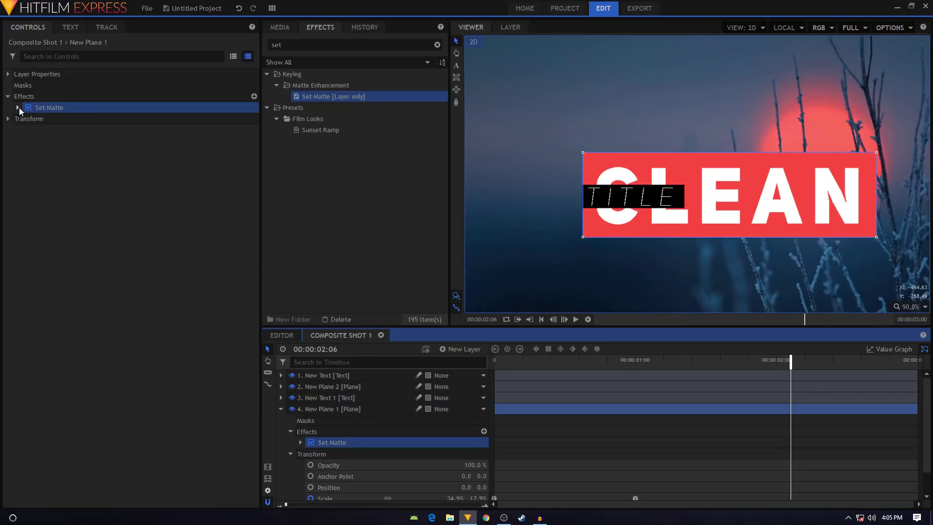
Set New Plane 1's Set Matte source layer to New Plane 2 and its blend to Subtract.
click(18, 107)
click(150, 118)
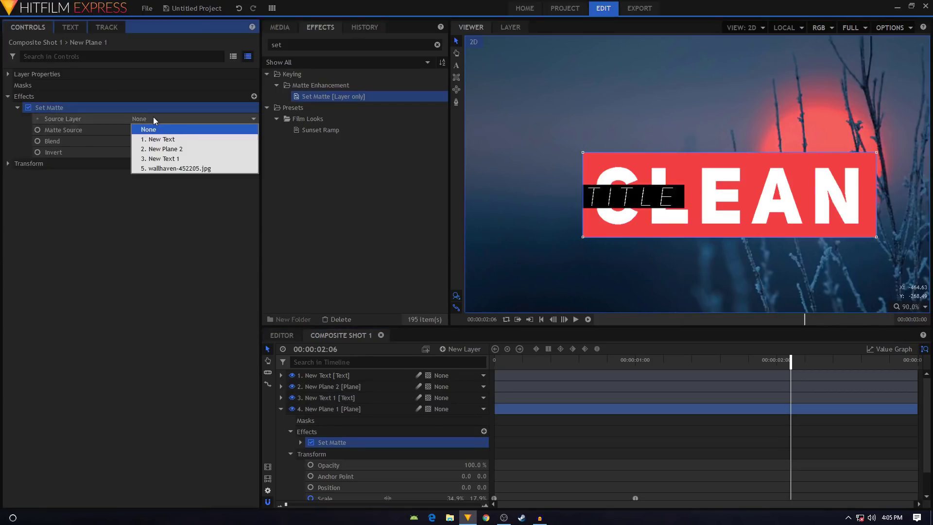
click(182, 149)
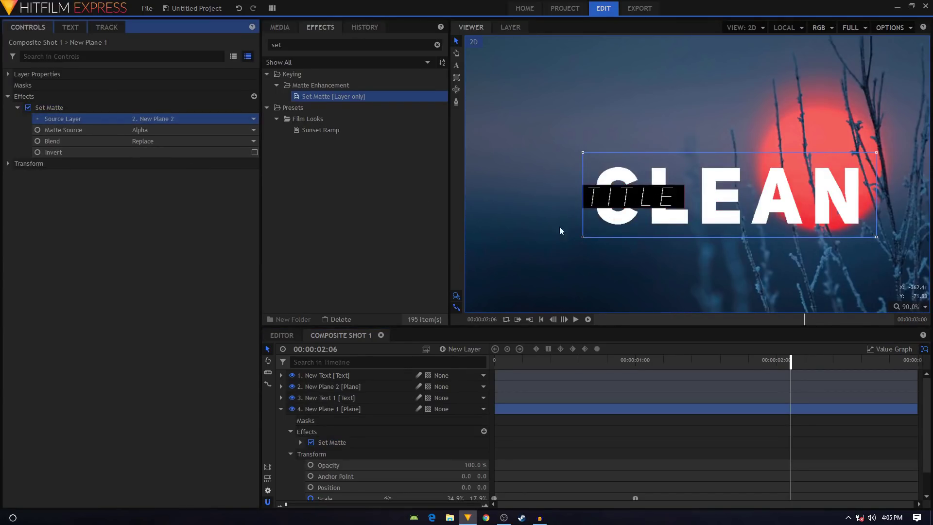
click(174, 141)
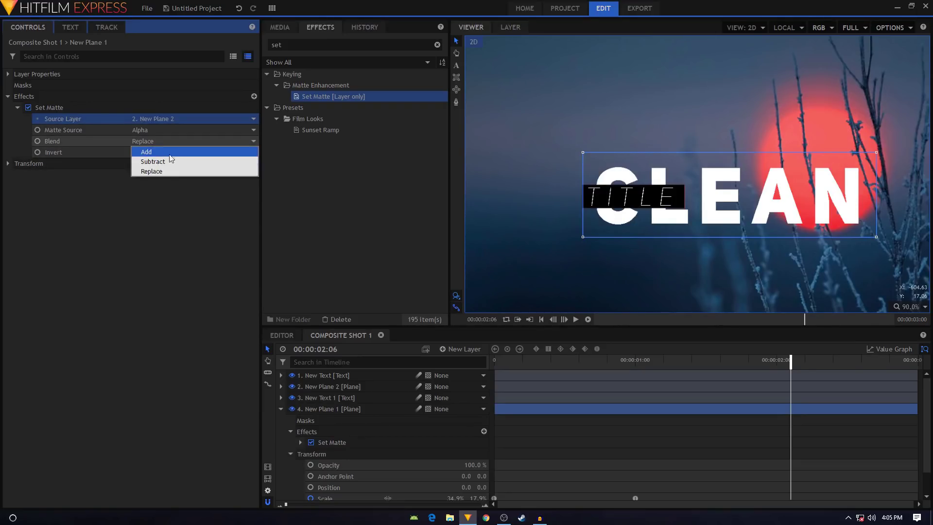
click(168, 162)
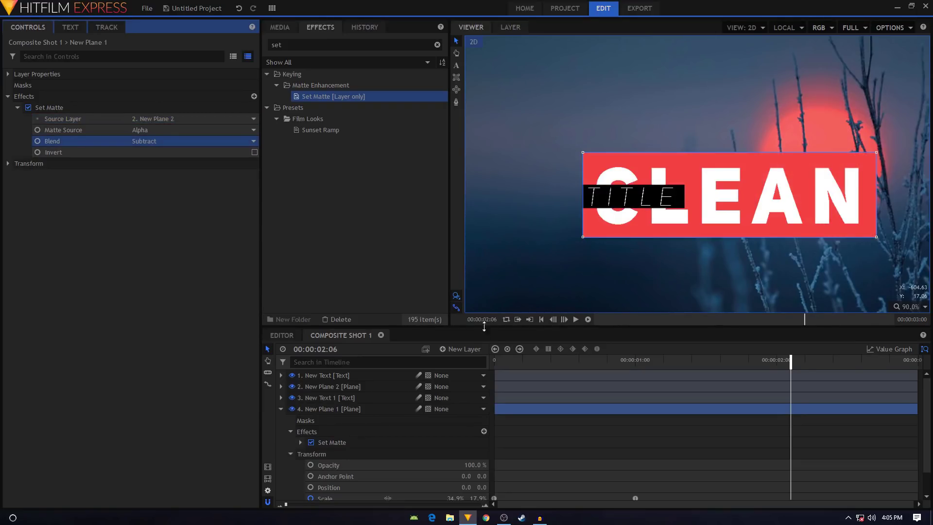
Collapse New Plane 1's properties, hide the New Plane 2 layer and clear the layer selection.
click(280, 409)
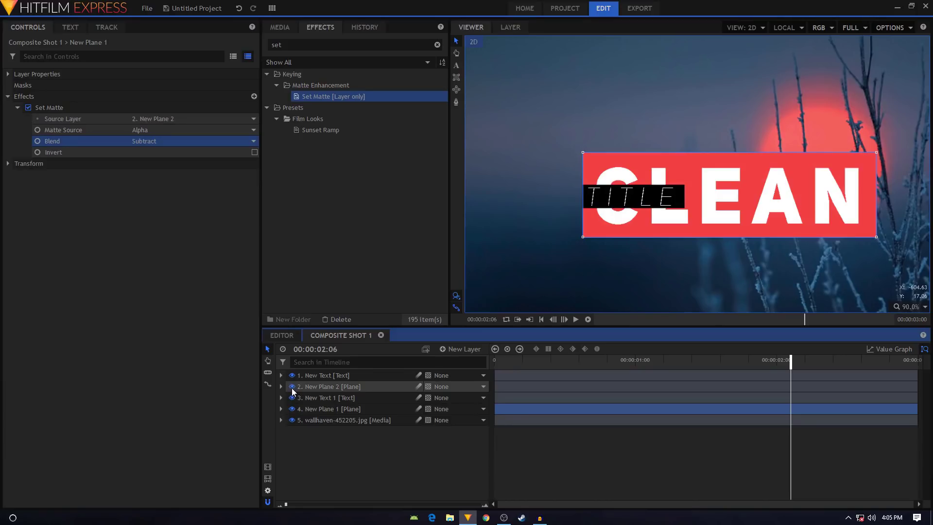
click(292, 387)
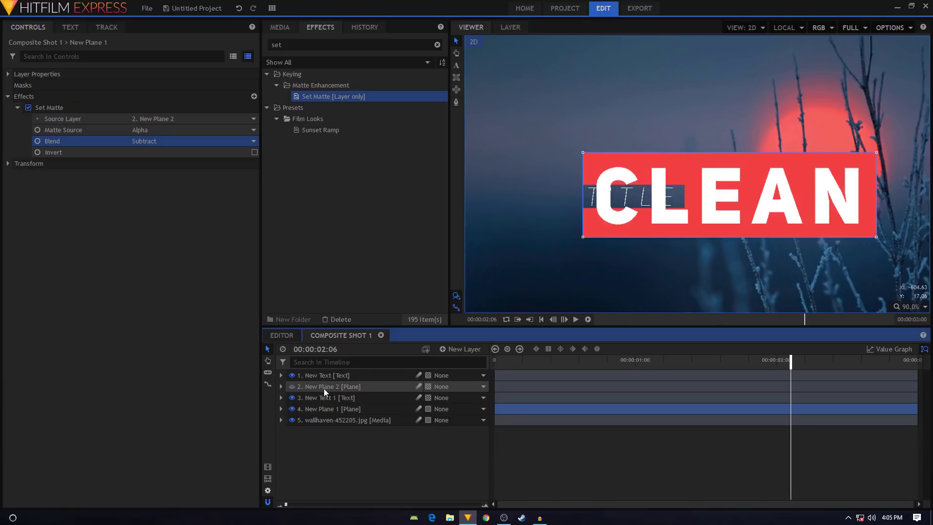
click(418, 438)
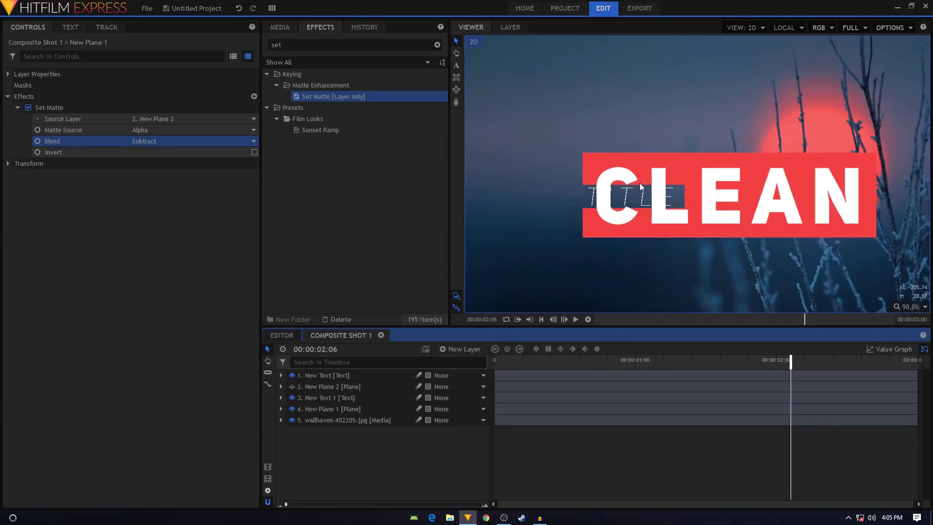
Apply a second Set Matte effect to the CLEAN text layer New Text 1 and expand its settings.
scroll(641, 186, up, 3)
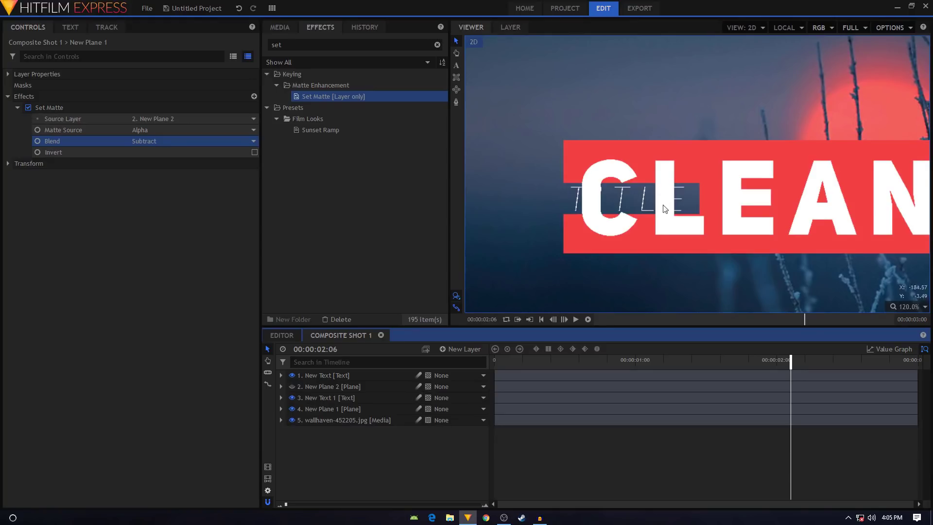
scroll(642, 199, down, 2)
scroll(643, 202, up, 3)
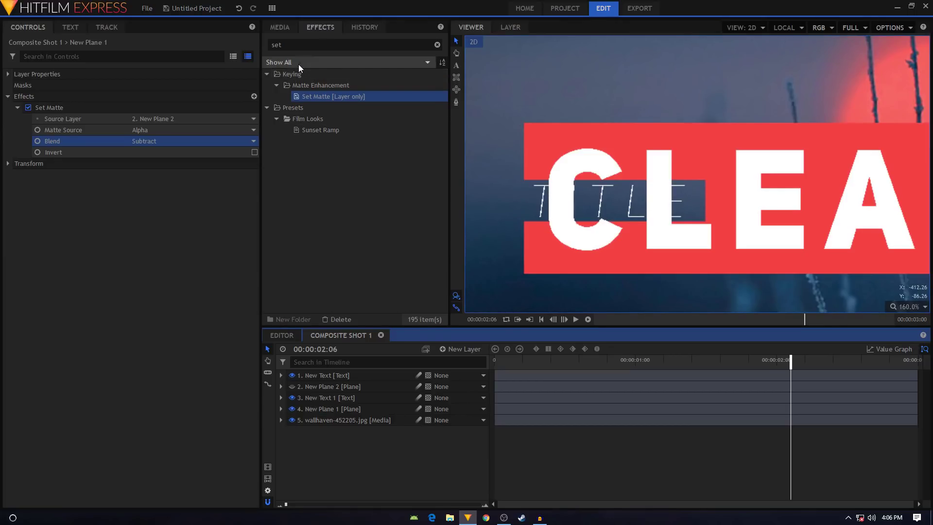
click(328, 96)
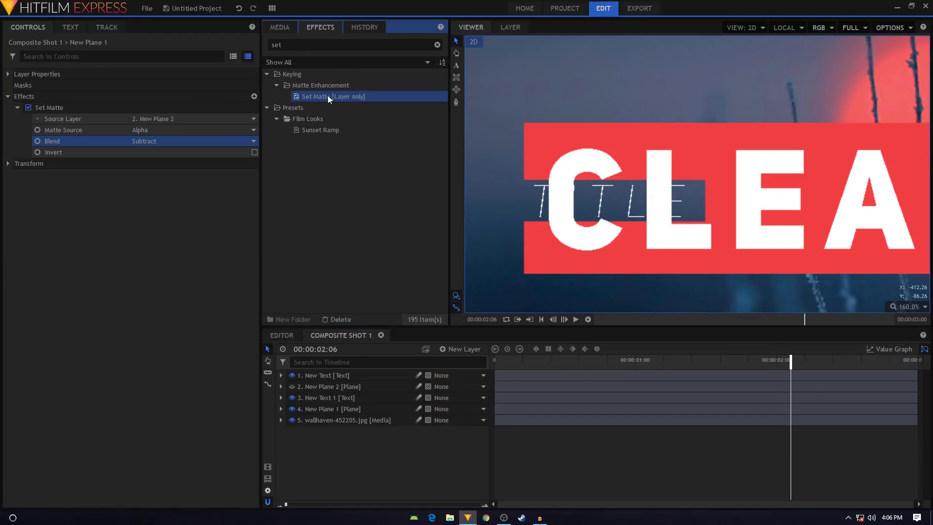
click(347, 335)
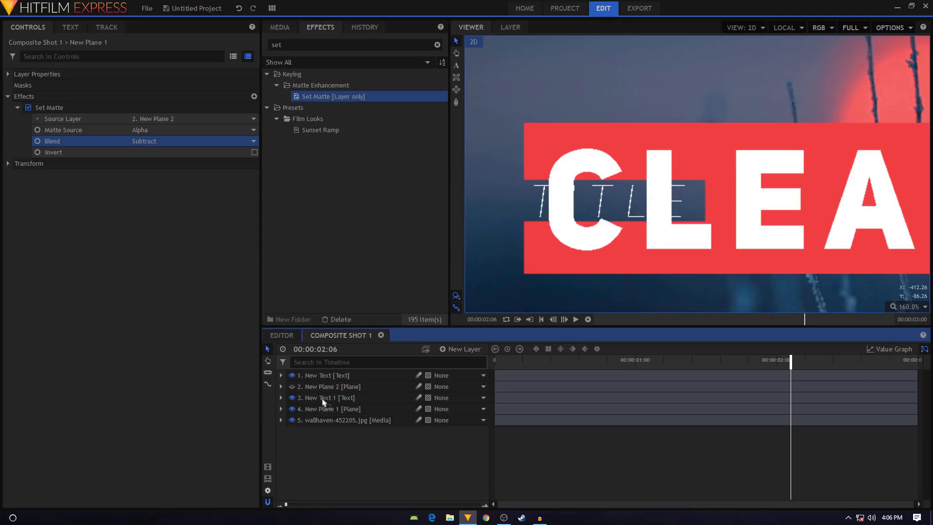
click(322, 399)
click(17, 174)
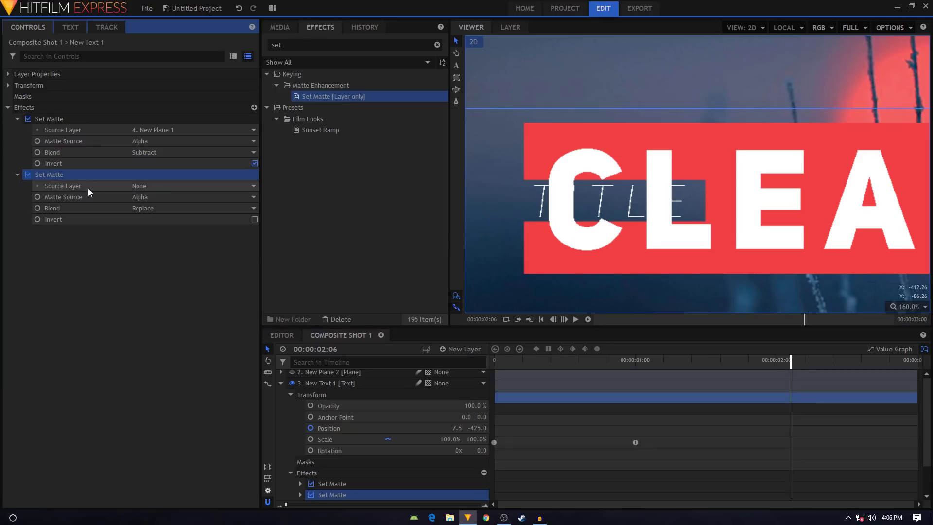
Set the second Set Matte's source layer to New Plane 2 and its blend to Subtract on New Text 1.
click(156, 185)
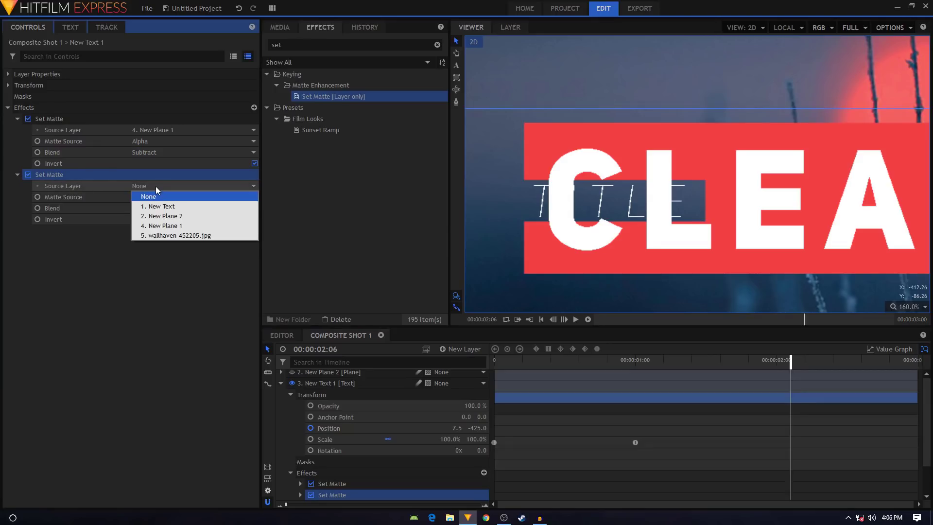
click(172, 215)
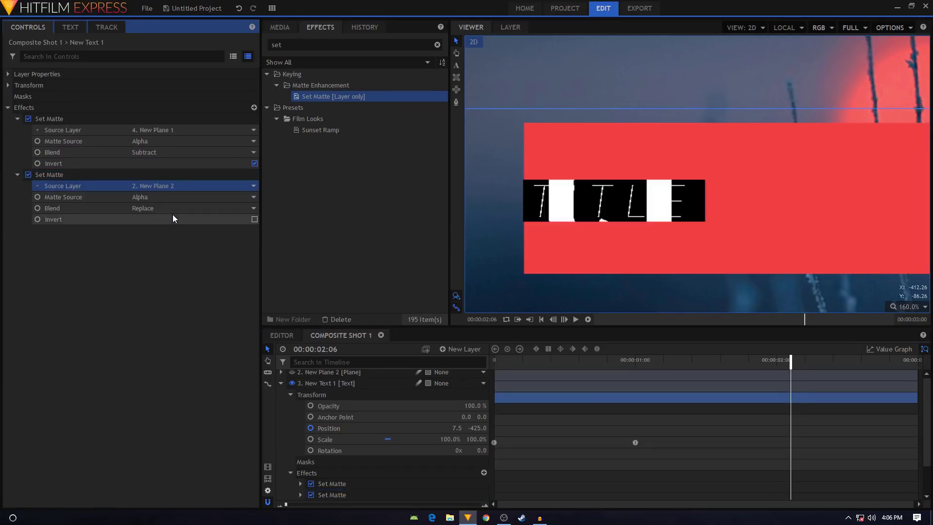
click(174, 208)
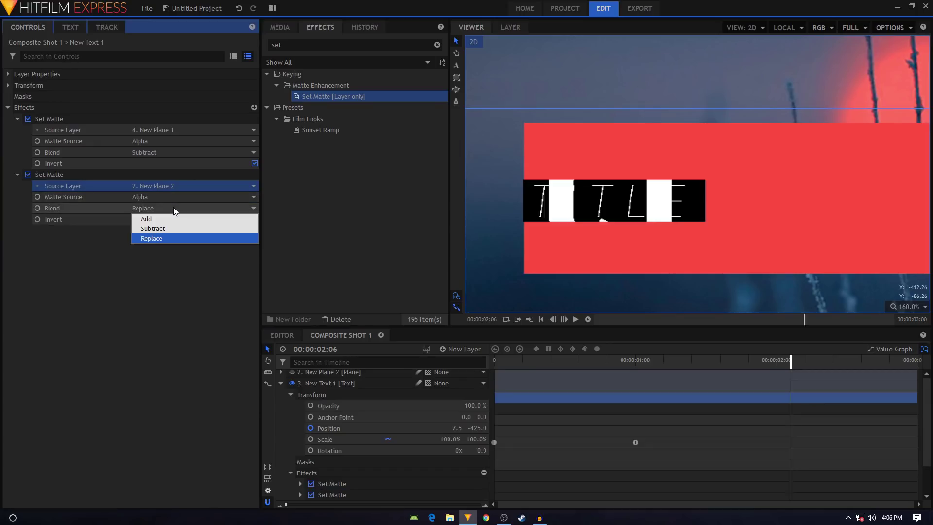
click(164, 228)
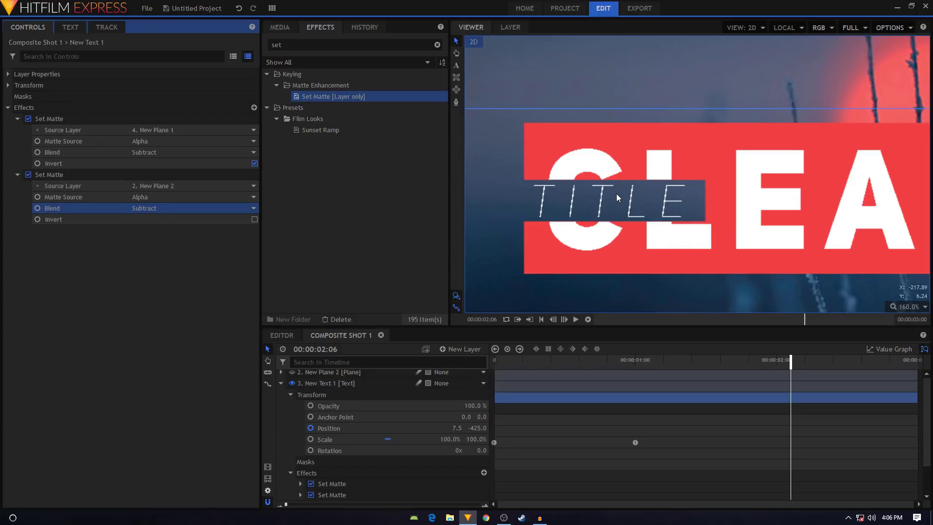
scroll(619, 200, down, 2)
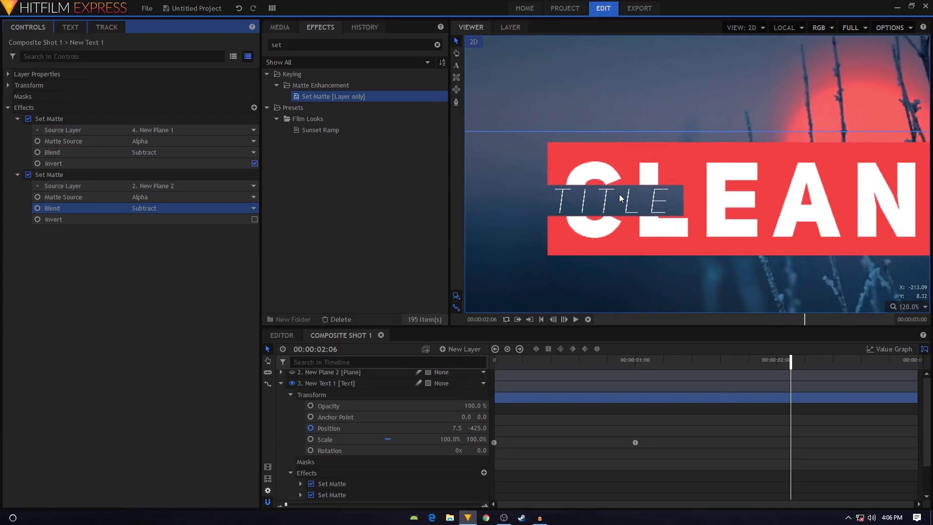
Switch the viewer quality to Antialiased and inspect the TITLE text's edges.
click(864, 28)
click(866, 41)
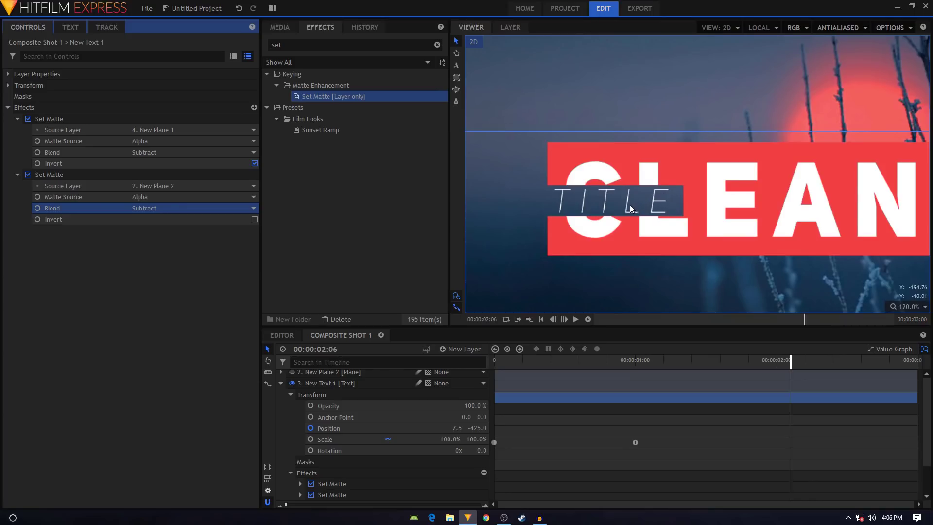
scroll(631, 208, up, 1)
scroll(865, 173, down, 2)
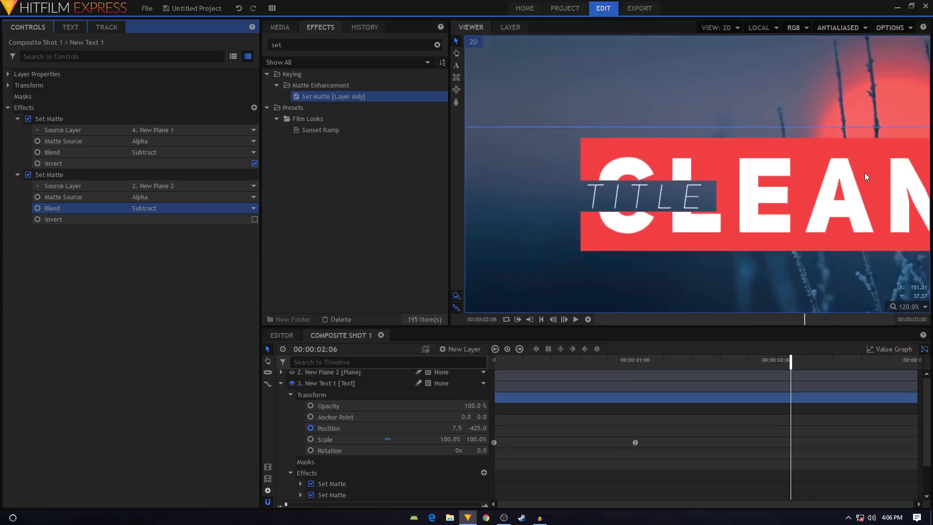
Play the end of the composite, fit the whole frame in view and collapse New Text 1's properties.
key(space)
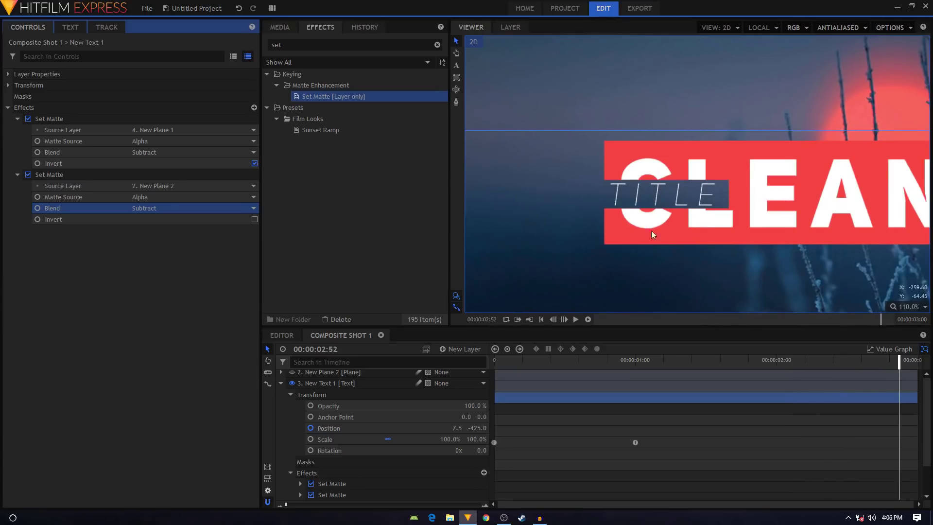
scroll(662, 246, down, 5)
drag(662, 246, 673, 191)
key(v)
click(281, 383)
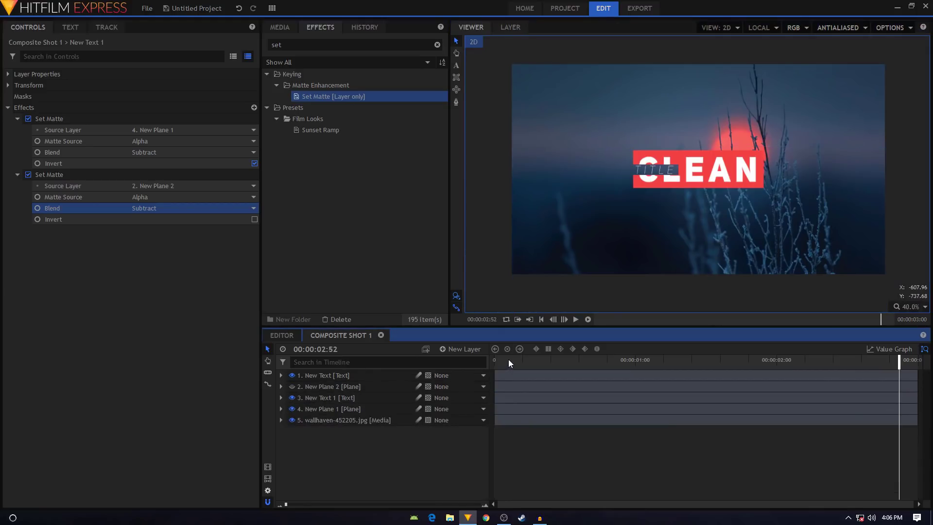
Play the title animation from 00:00:00:00 to check the banner reveal and TITLE slide.
drag(508, 360, 495, 360)
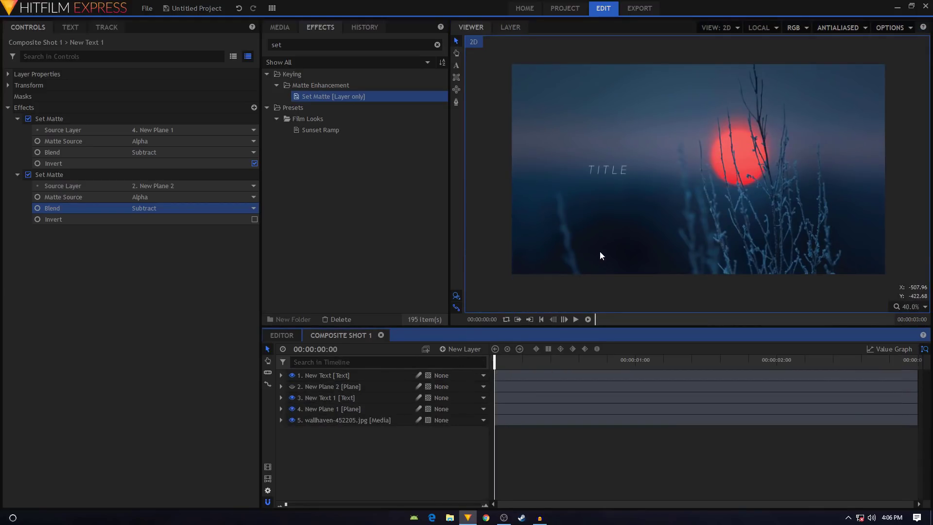
key(space)
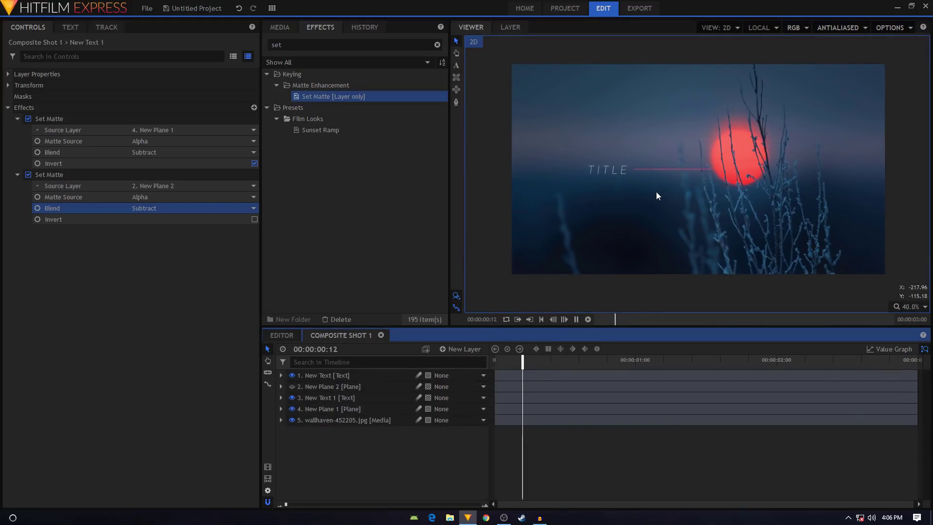
key(space)
scroll(661, 162, up, 2)
scroll(661, 161, down, 1)
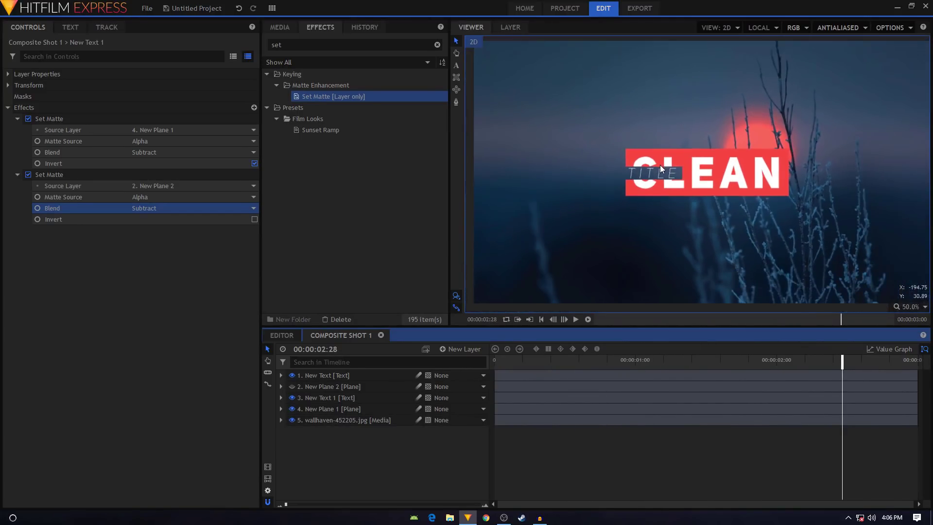
Create a black 1920 × 1080 plane named mask with the playhead at 00:00:00:00 and hide it.
click(464, 349)
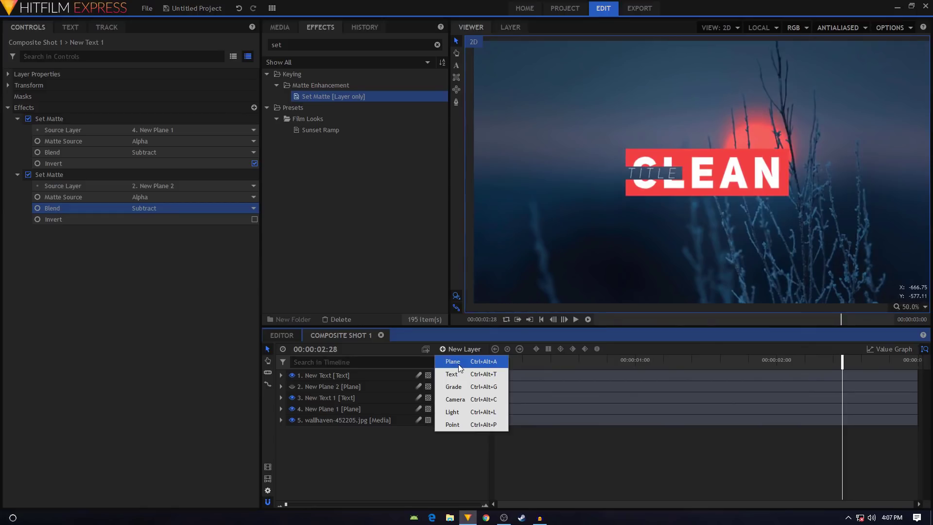
click(548, 440)
click(496, 360)
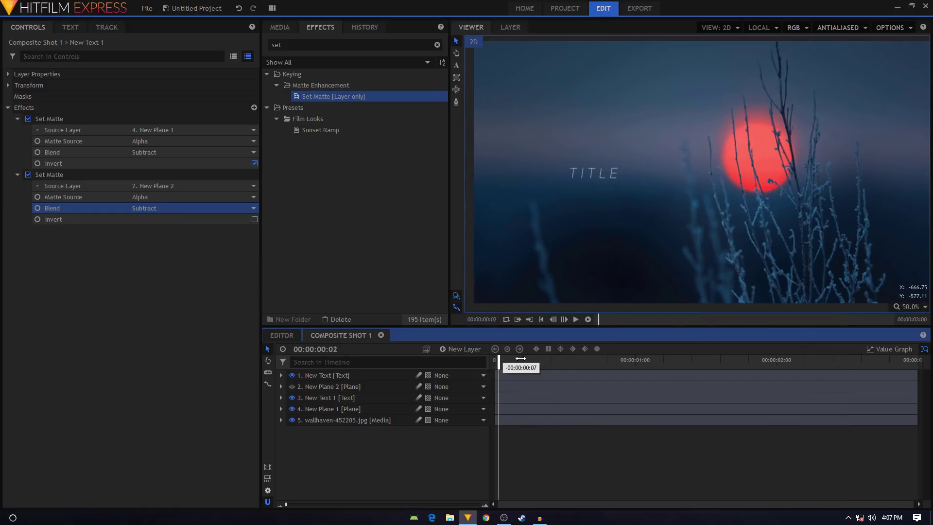
click(464, 349)
click(461, 363)
text(mask)
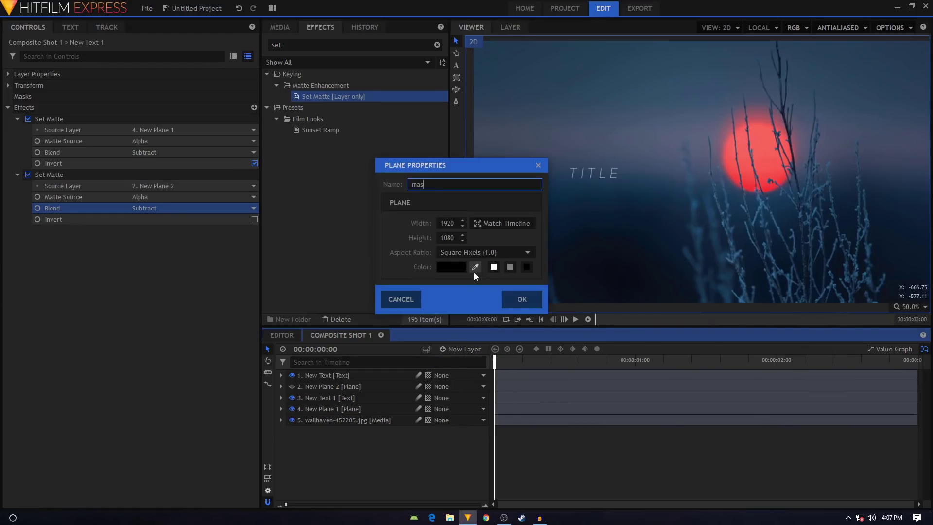
click(529, 301)
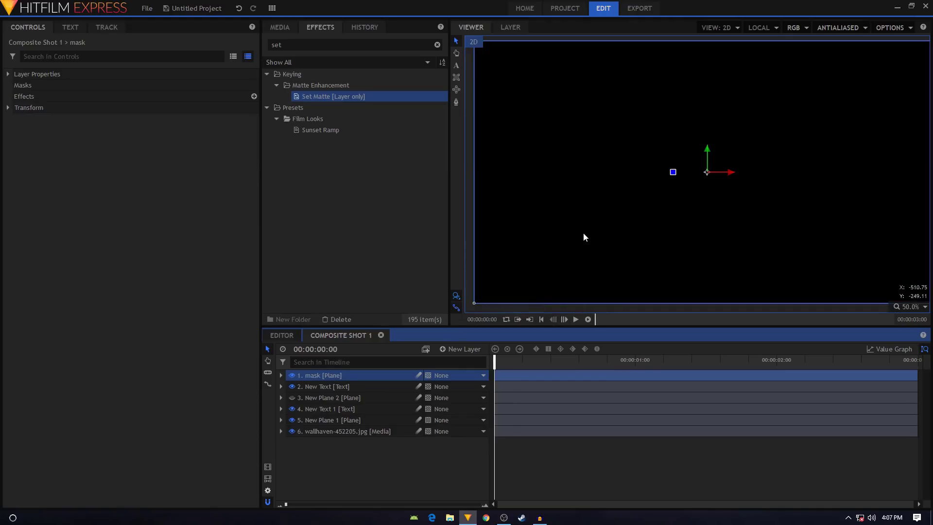
click(292, 376)
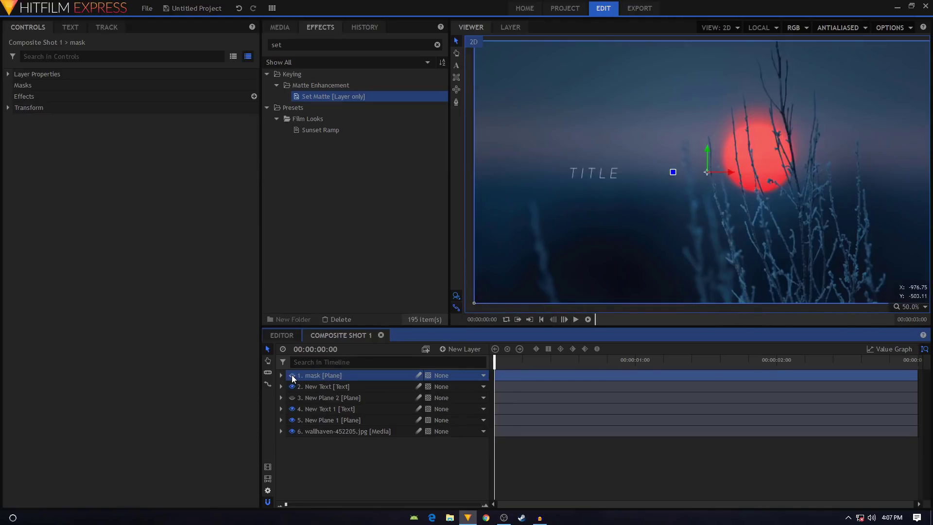
At 00:00:00:58, shift the mask plane horizontally until its left edge meets the red banner's left edge.
drag(495, 362, 631, 363)
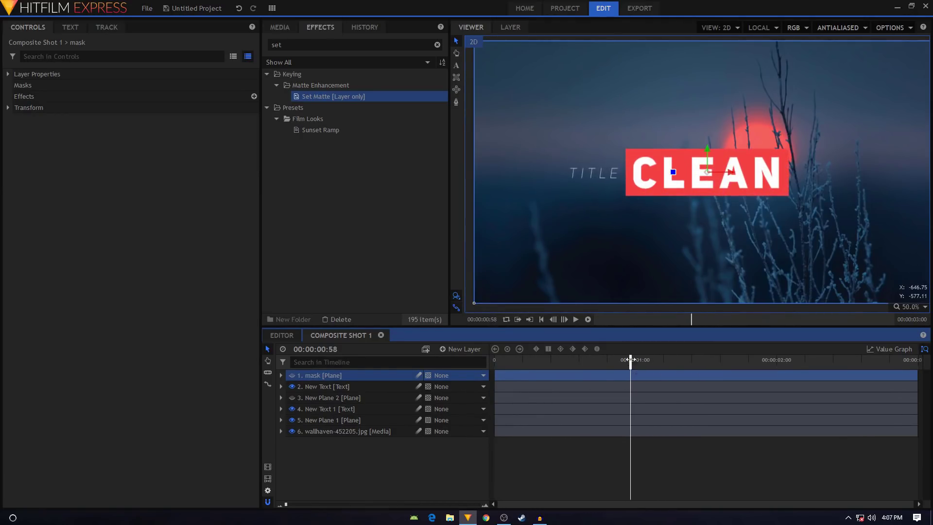
drag(735, 175, 883, 170)
scroll(623, 178, up, 5)
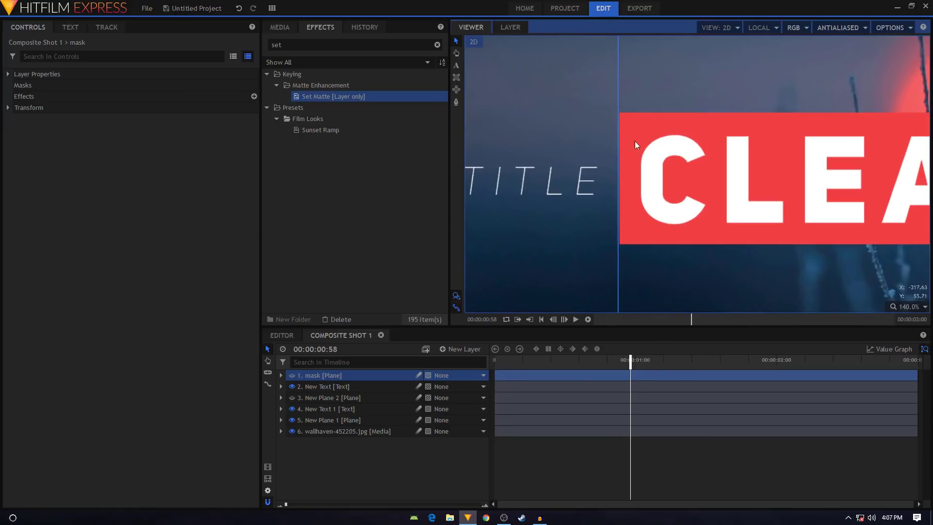
scroll(627, 165, down, 4)
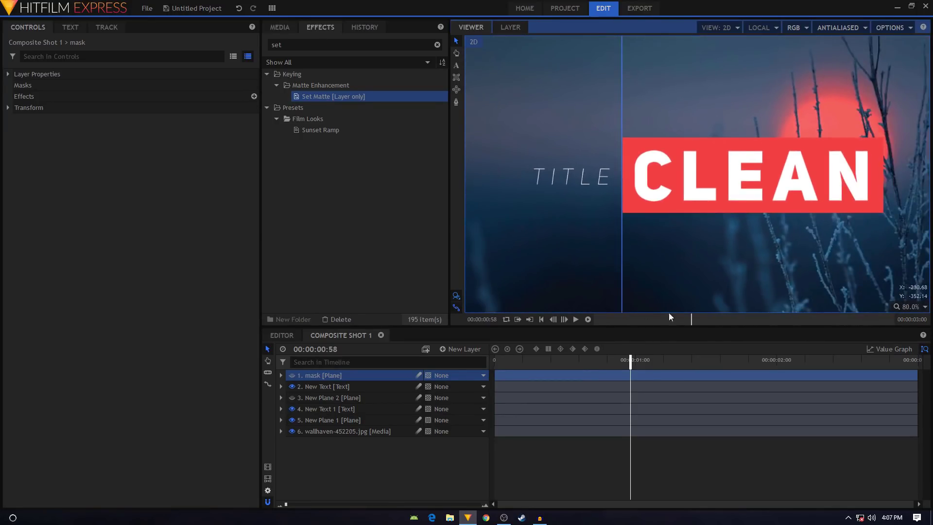
scroll(625, 174, up, 6)
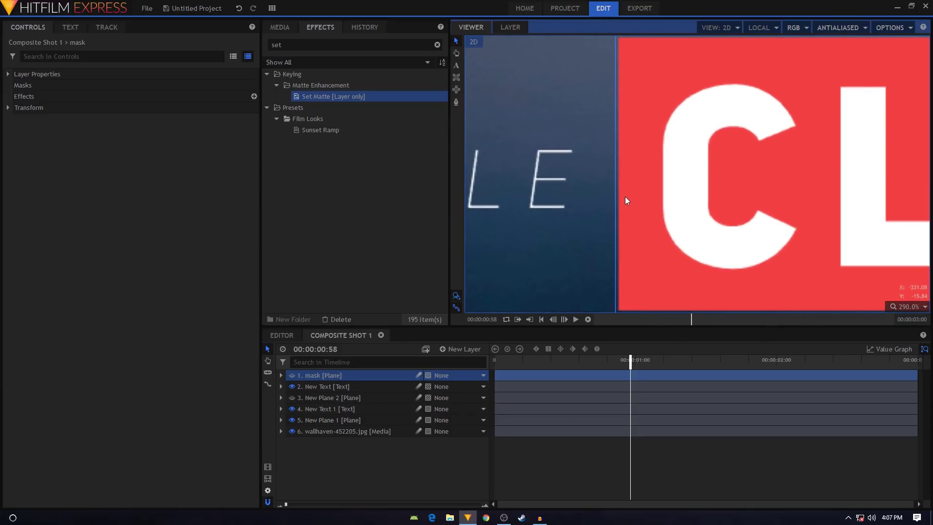
click(322, 376)
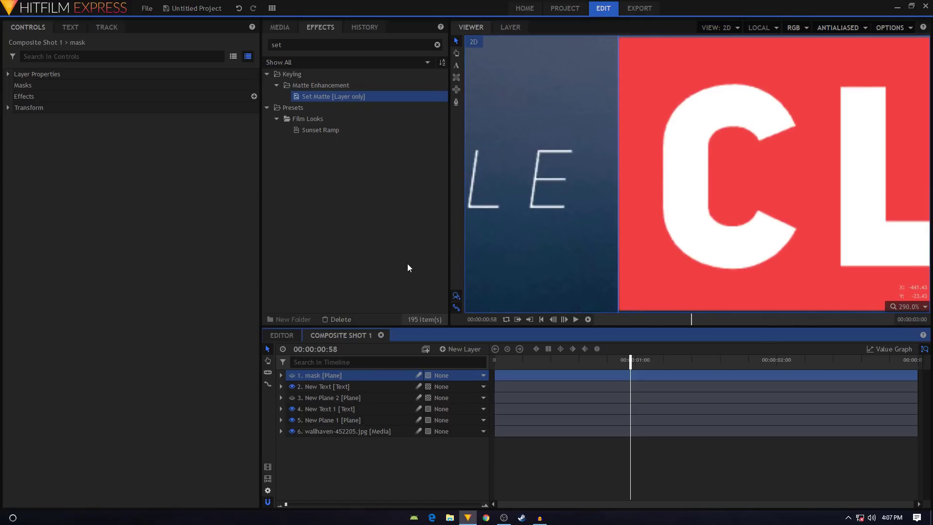
scroll(626, 208, down, 5)
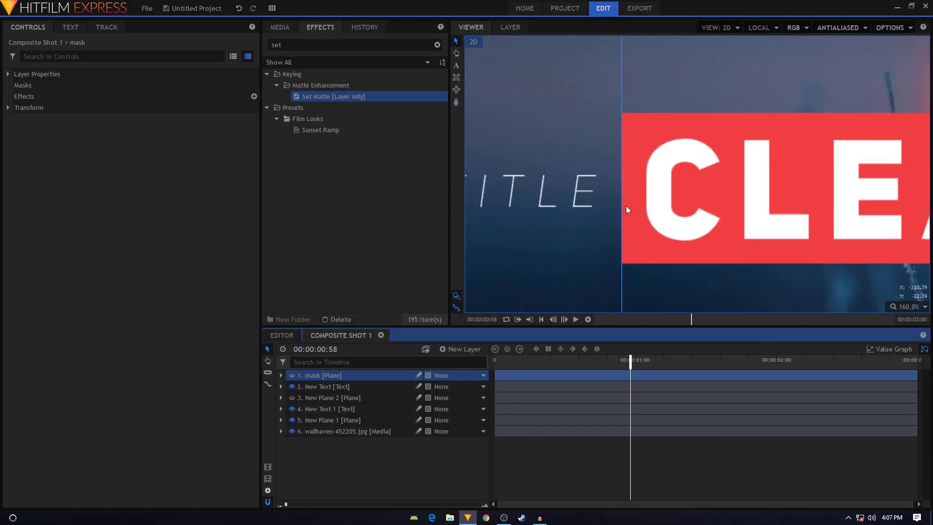
scroll(626, 205, down, 4)
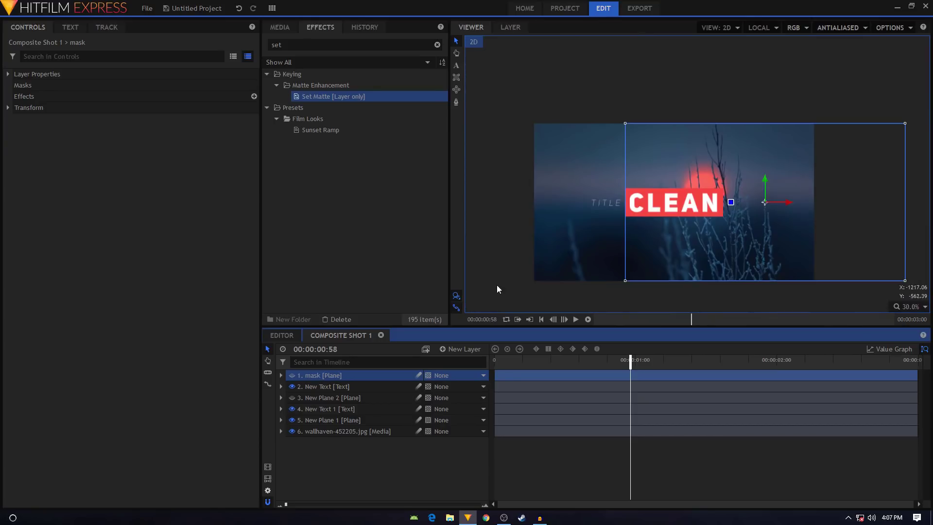
Try Set Matte on the mask plane with New Text as source layer and Subtract as blend.
drag(306, 97, 320, 379)
click(17, 107)
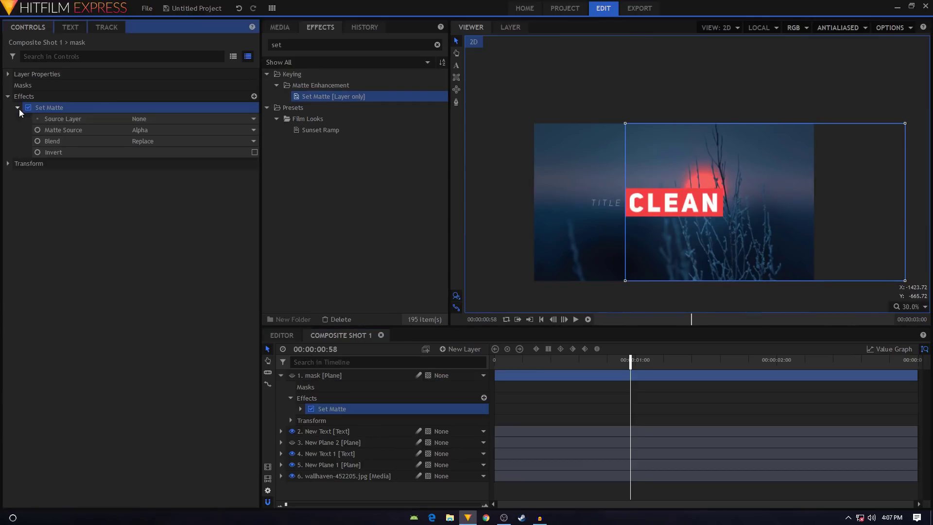
click(155, 122)
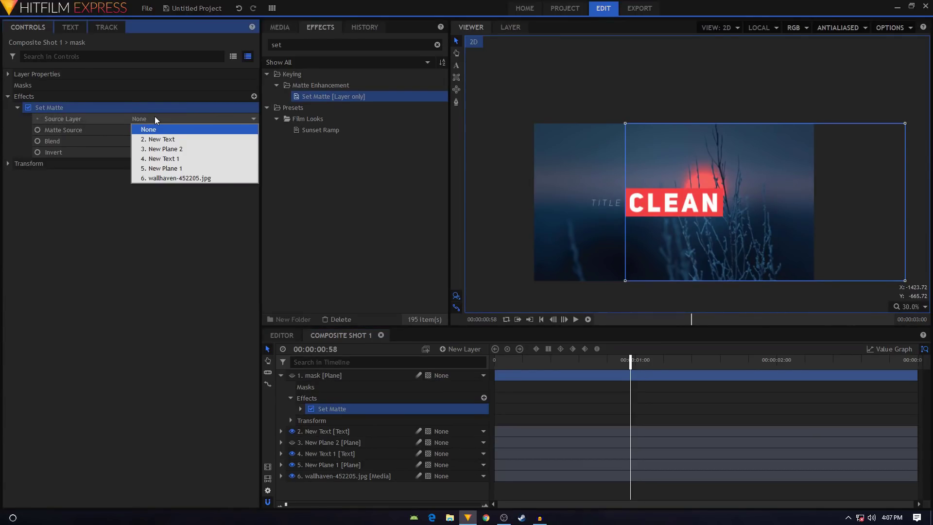
click(178, 139)
click(169, 141)
click(147, 160)
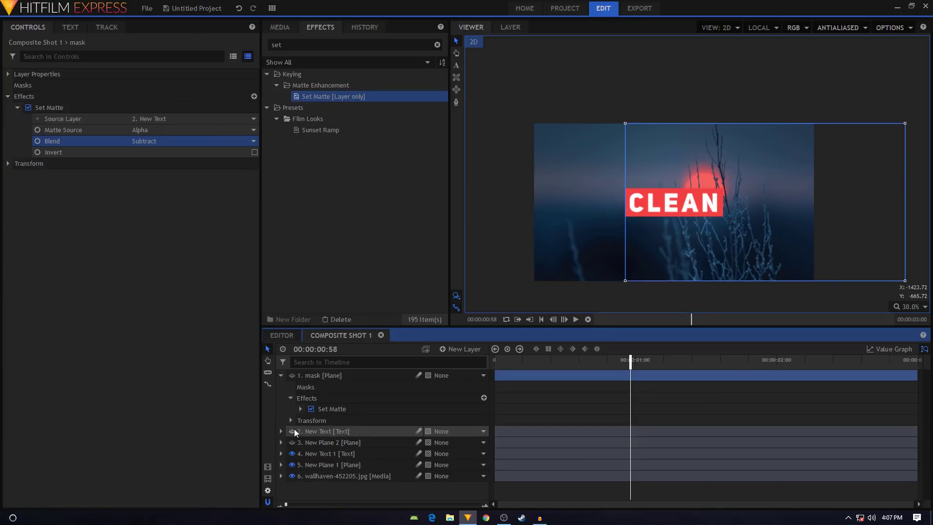
Keep the New Text layer visible and delete the Set Matte effect from the mask plane.
click(330, 432)
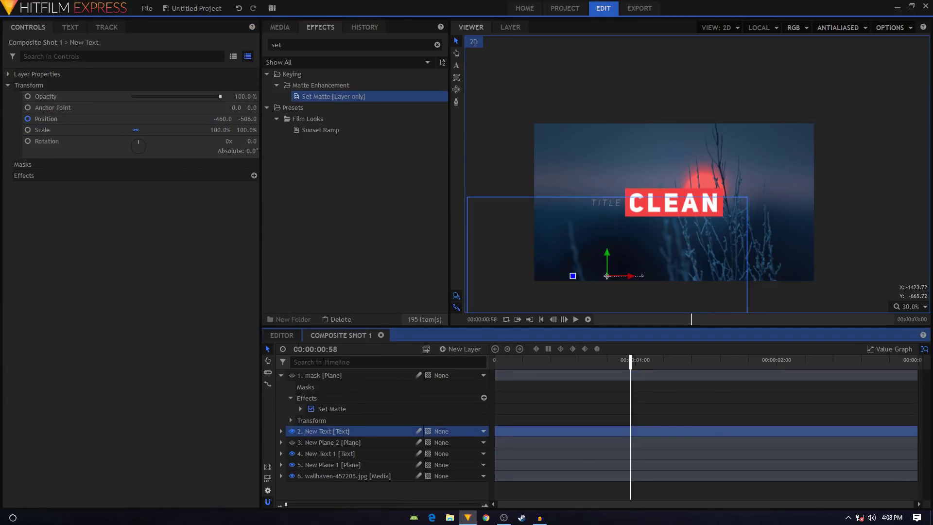
click(324, 408)
key(Delete)
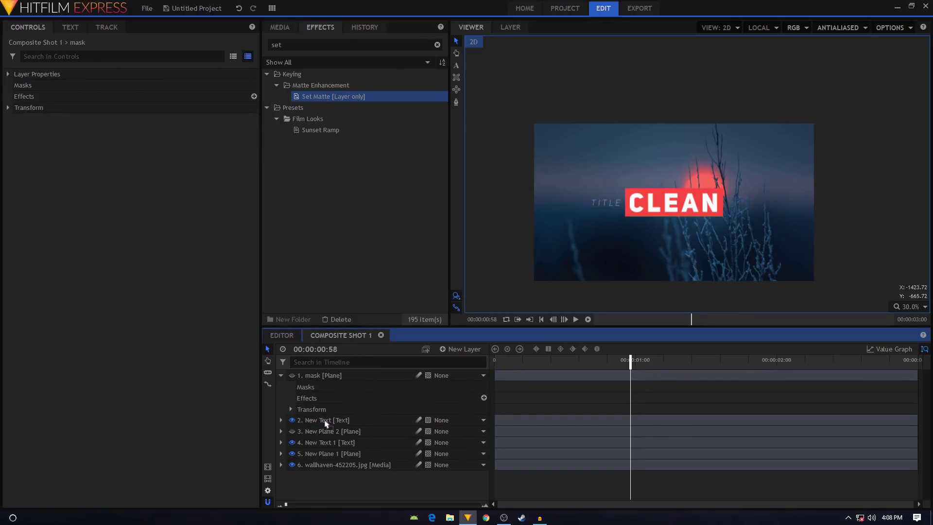
Apply Set Matte to the New Text layer with mask as source layer, Subtract as blend and Invert enabled.
drag(326, 424, 326, 424)
click(17, 187)
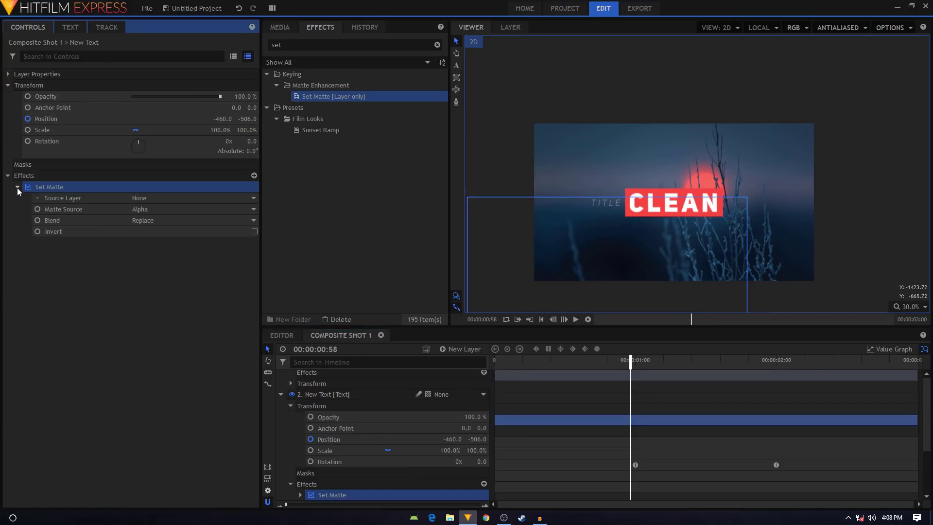
click(183, 198)
click(168, 218)
click(168, 221)
click(177, 217)
click(159, 241)
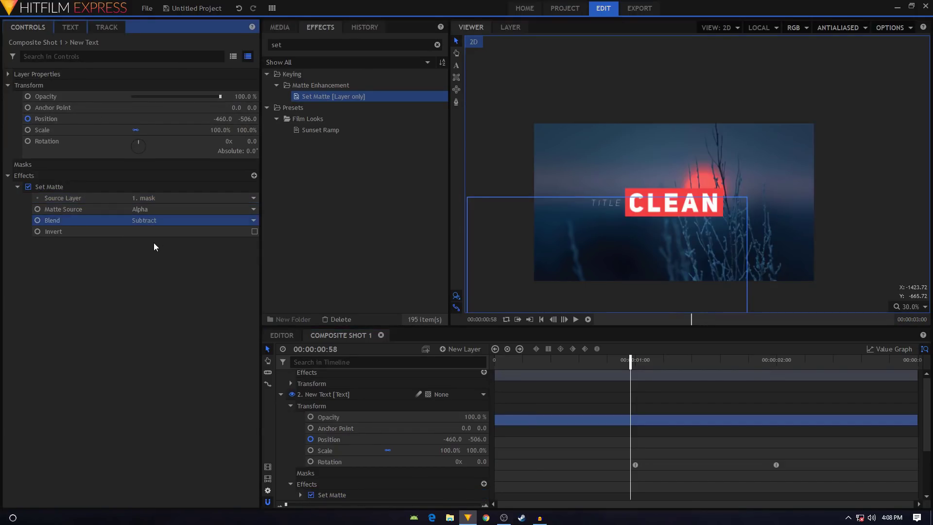
click(255, 232)
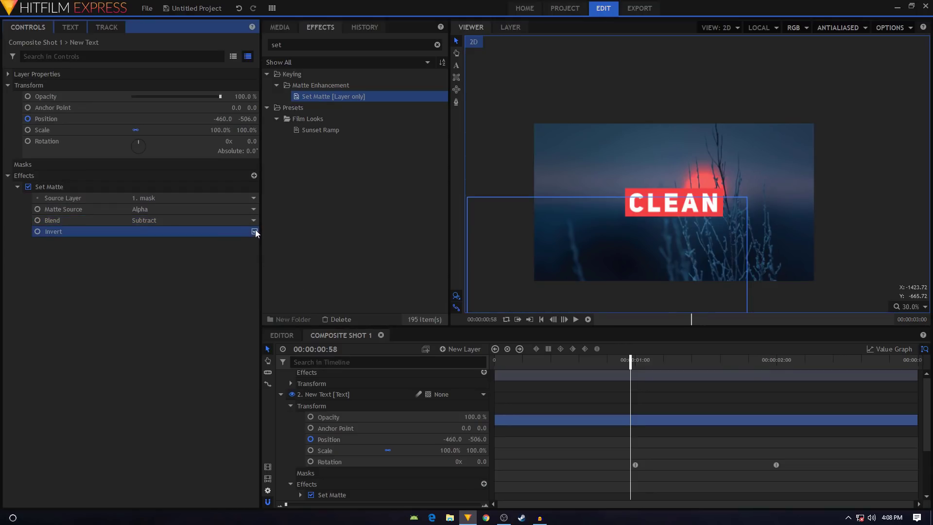
click(281, 394)
click(281, 375)
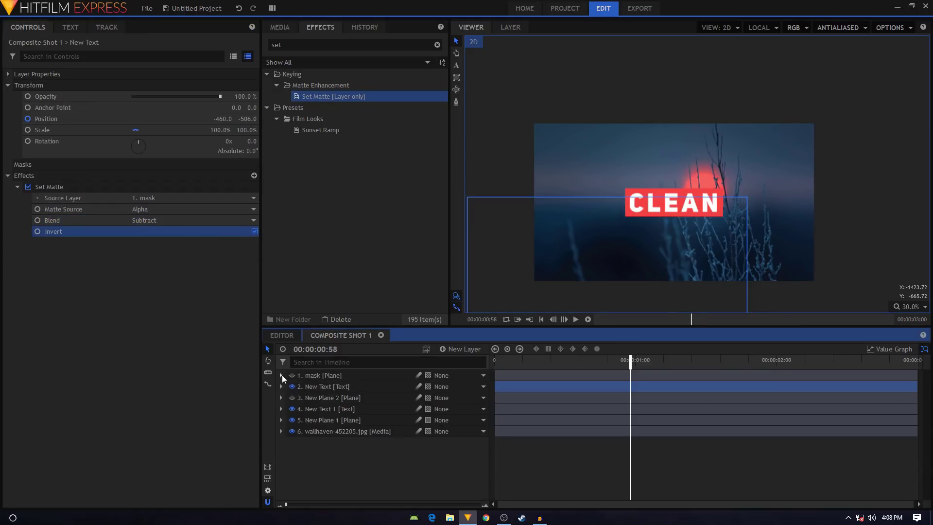
Play the composite from near its start to check how the TITLE text emerges from the banner's left edge.
click(503, 364)
key(space)
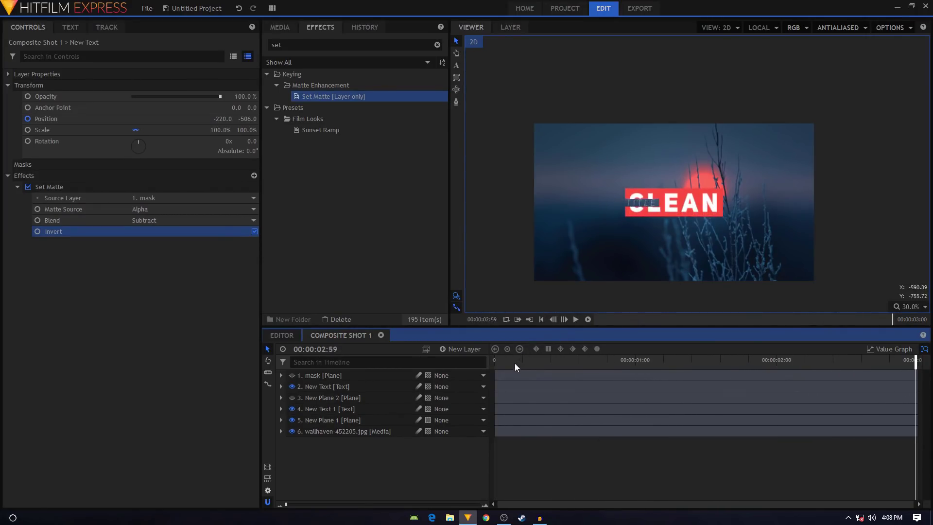
key(space)
Find the Color Gradient effect and apply it to the New Plane 1 banner layer.
scroll(694, 191, up, 4)
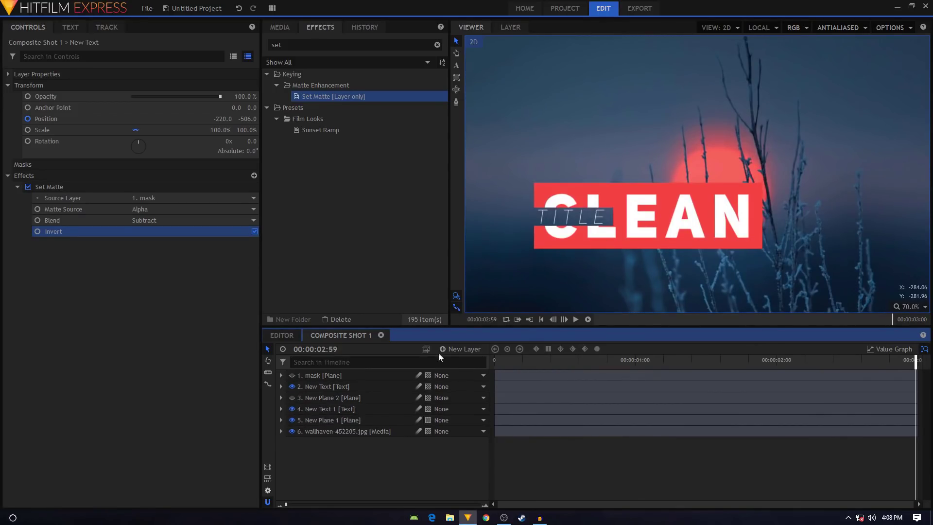
double_click(303, 44)
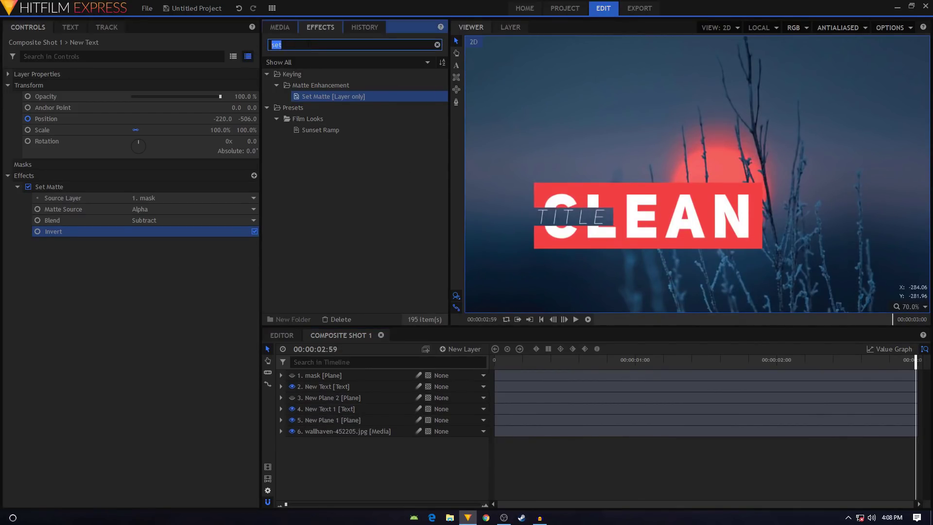
text(colo)
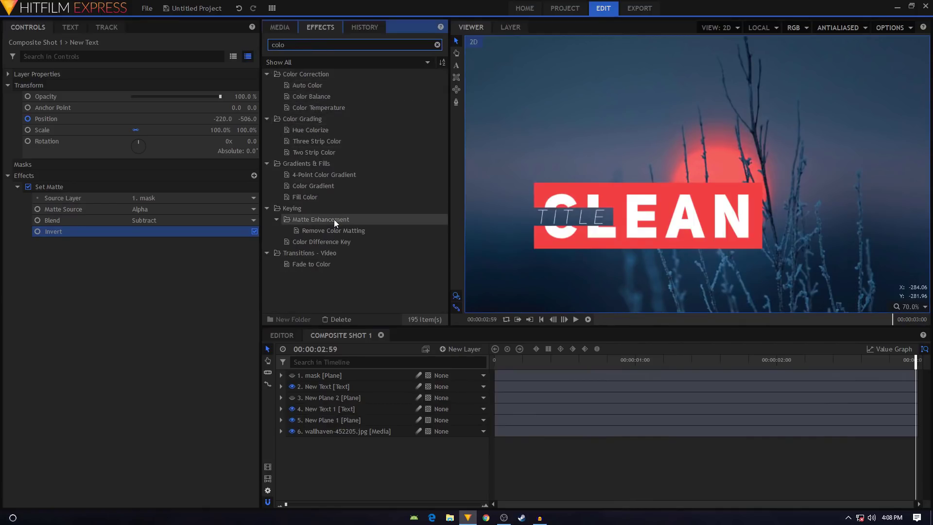
click(319, 185)
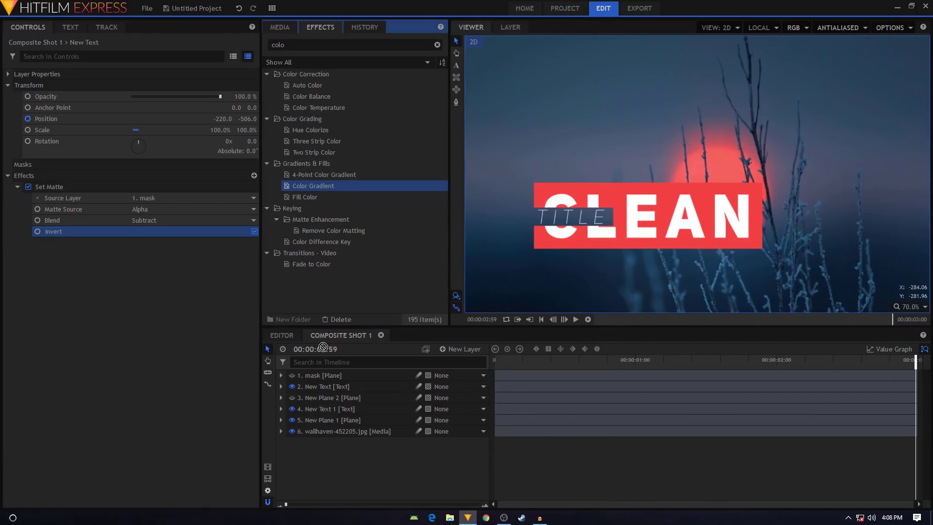
drag(327, 423, 330, 421)
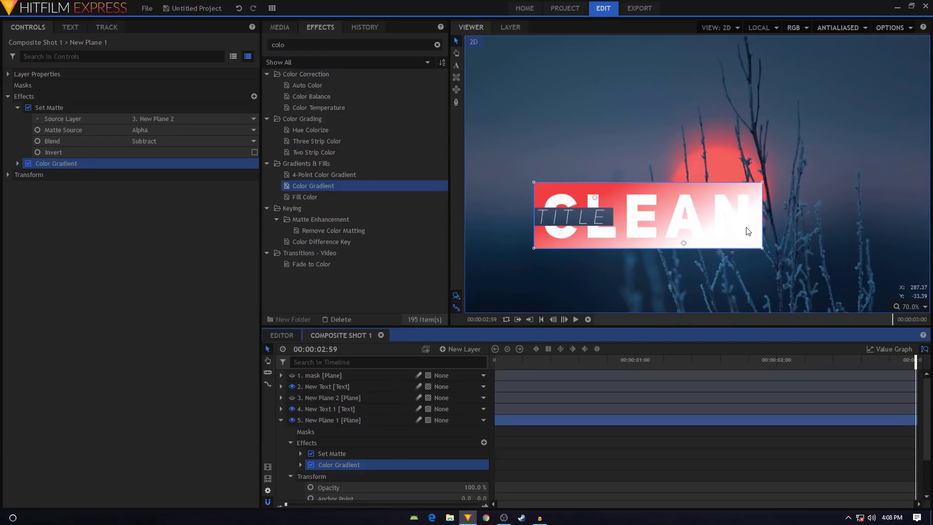
Place the gradient's start point at the banner's left edge and its end point well beyond the right edge.
click(17, 163)
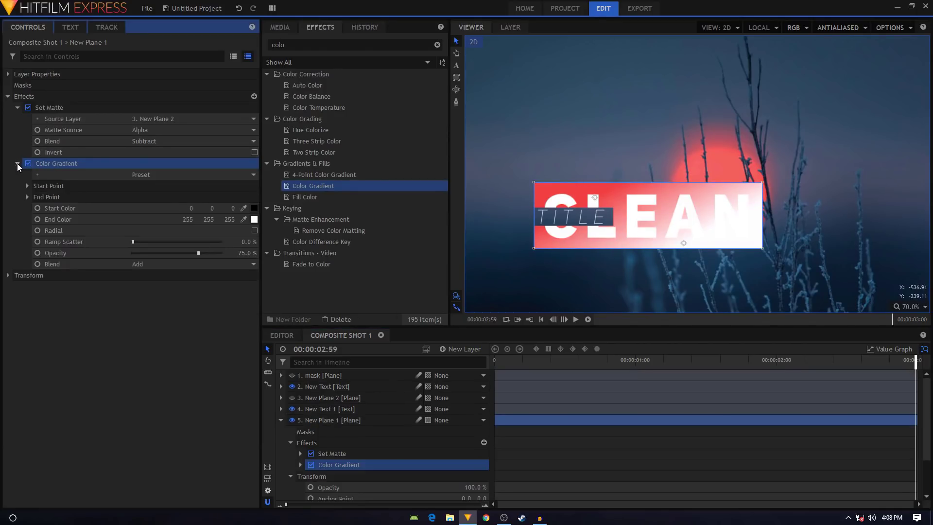
click(595, 202)
drag(595, 203, 536, 214)
drag(684, 243, 856, 226)
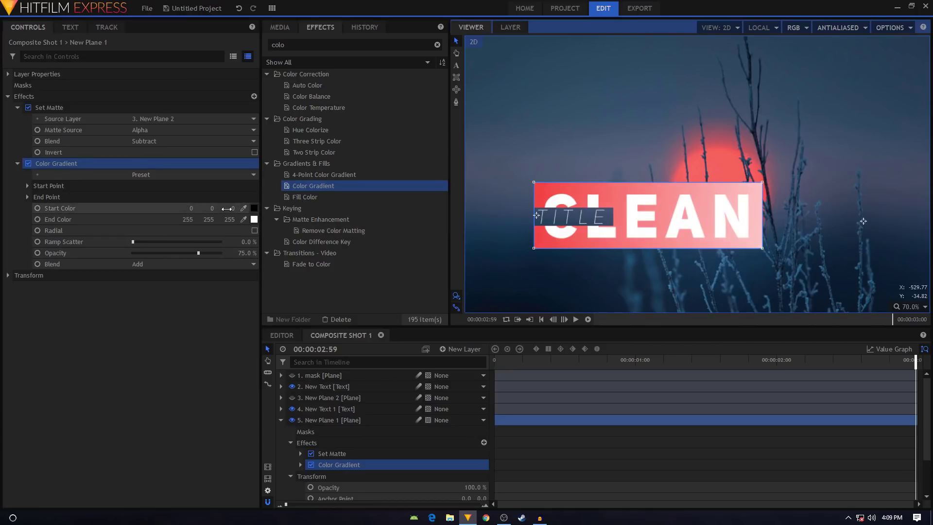
Set the Color Gradient's start color to the pinkish red #fa0144.
click(253, 208)
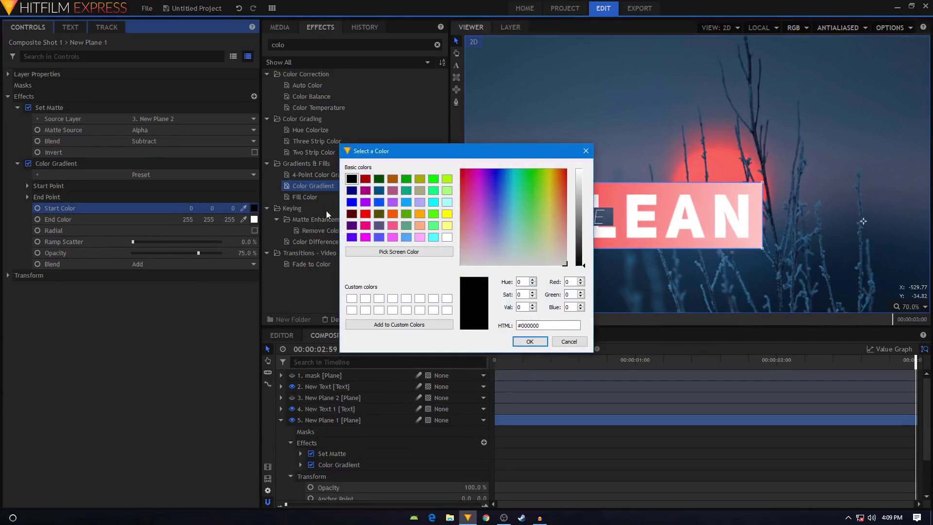
drag(422, 151, 256, 130)
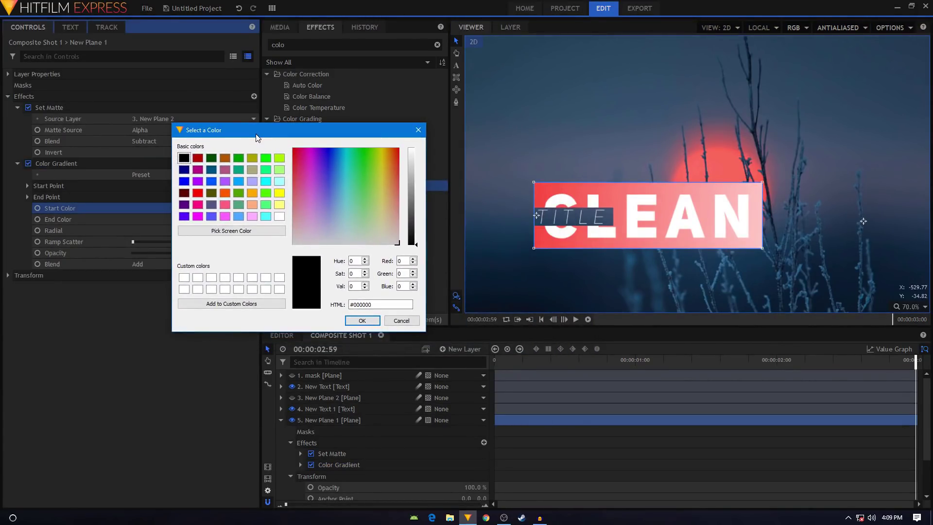
click(300, 164)
click(411, 151)
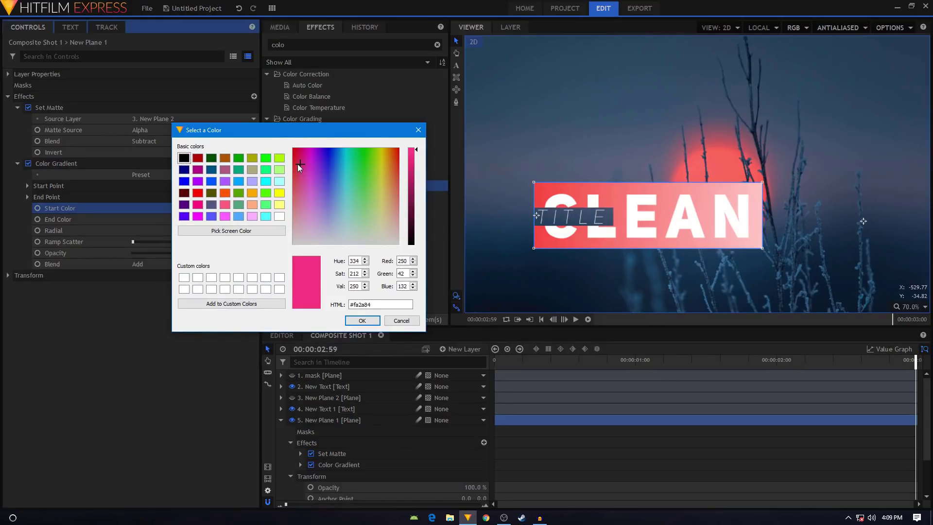
mouse_move(301, 164)
mouse_down()
mouse_move(294, 171)
mouse_move(299, 149)
mouse_up()
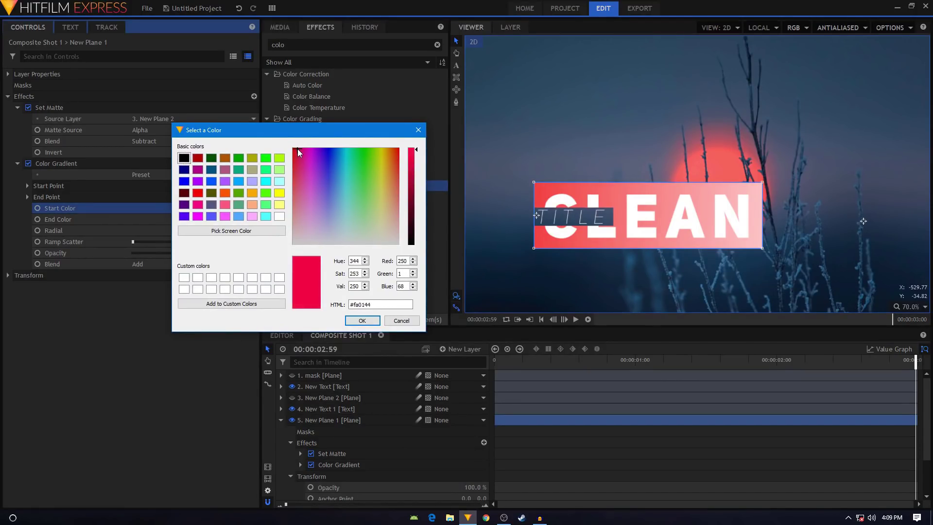
click(362, 320)
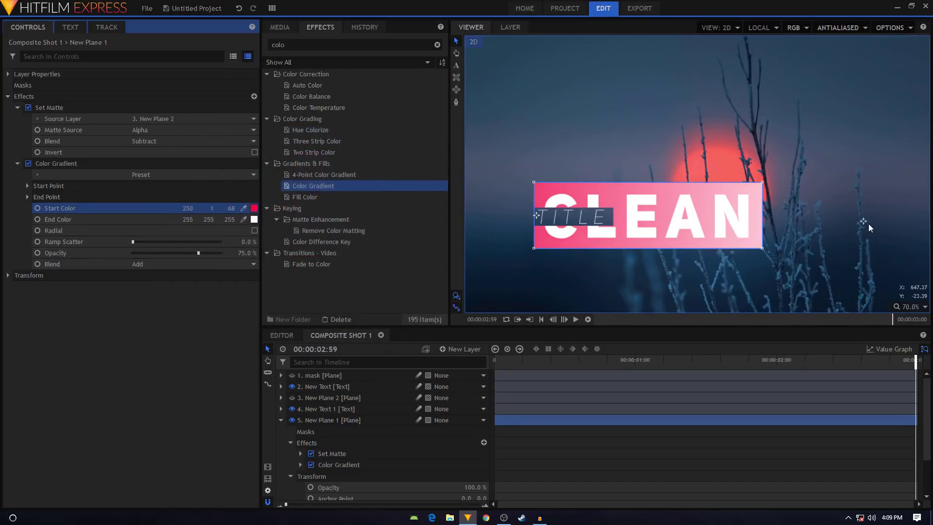
Set the Color Gradient's end color to orange #ffaa00 and its opacity to 85%.
click(254, 219)
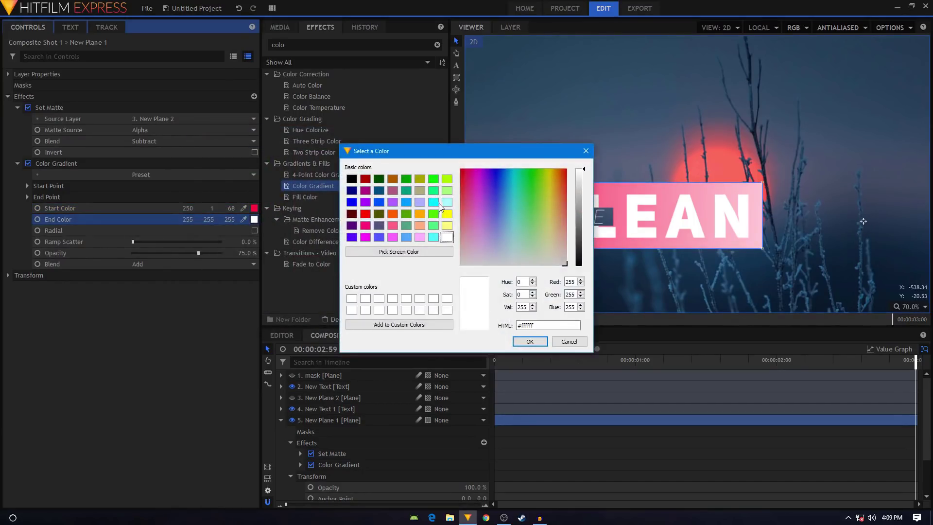
click(559, 170)
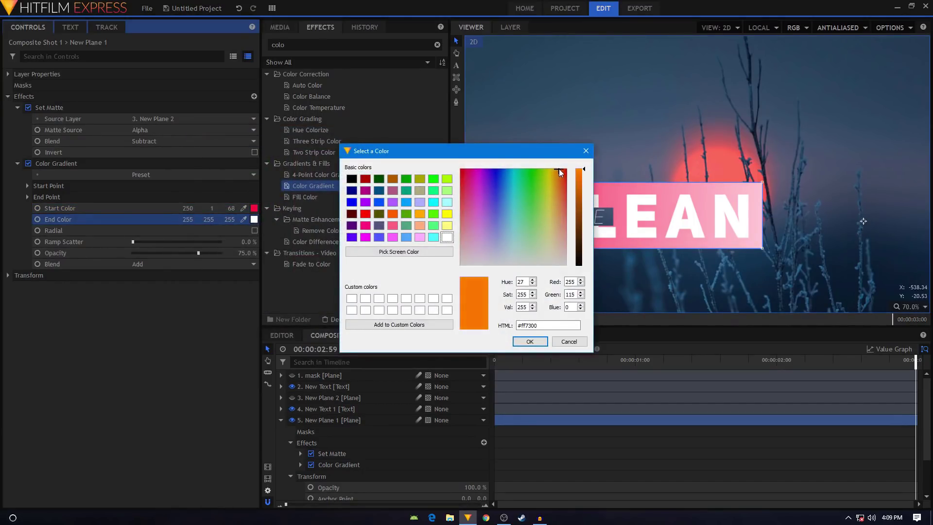
click(555, 169)
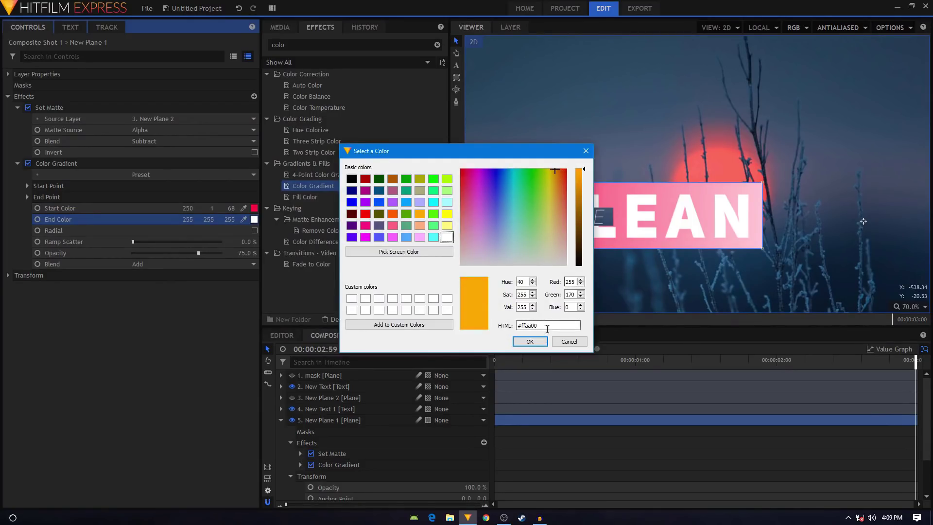
click(530, 341)
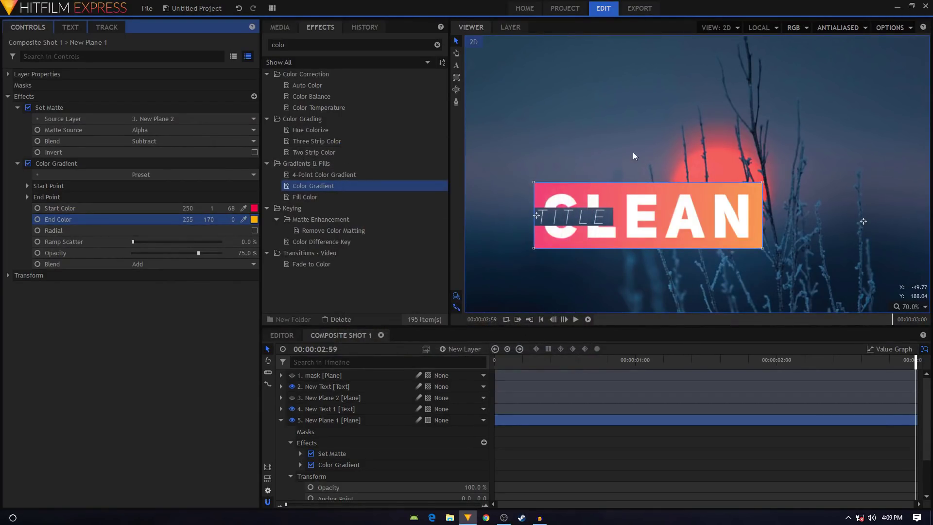
mouse_move(198, 254)
mouse_down()
mouse_move(163, 249)
mouse_move(221, 252)
mouse_move(208, 252)
mouse_up()
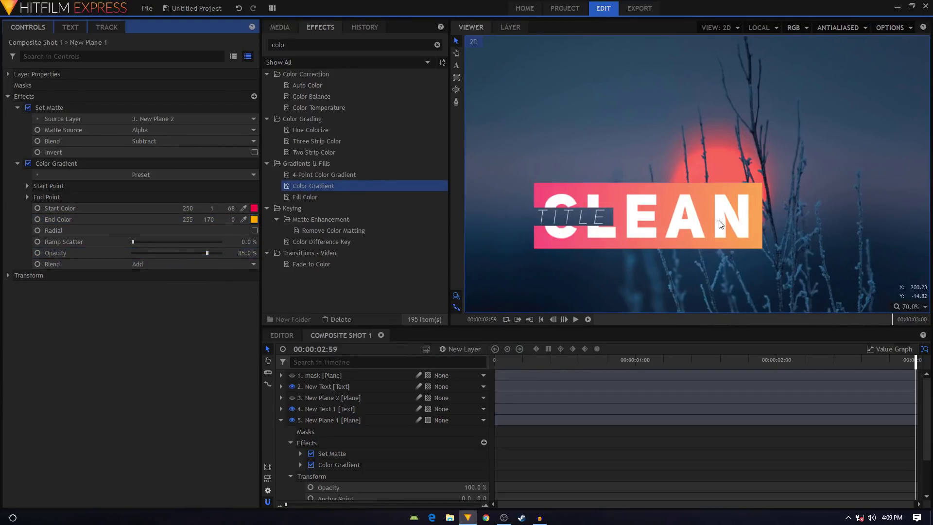
Fit the whole frame in view, collapse the New Plane 1 layer and play back the title animation.
scroll(714, 225, down, 4)
scroll(732, 213, down, 1)
drag(739, 276, 742, 235)
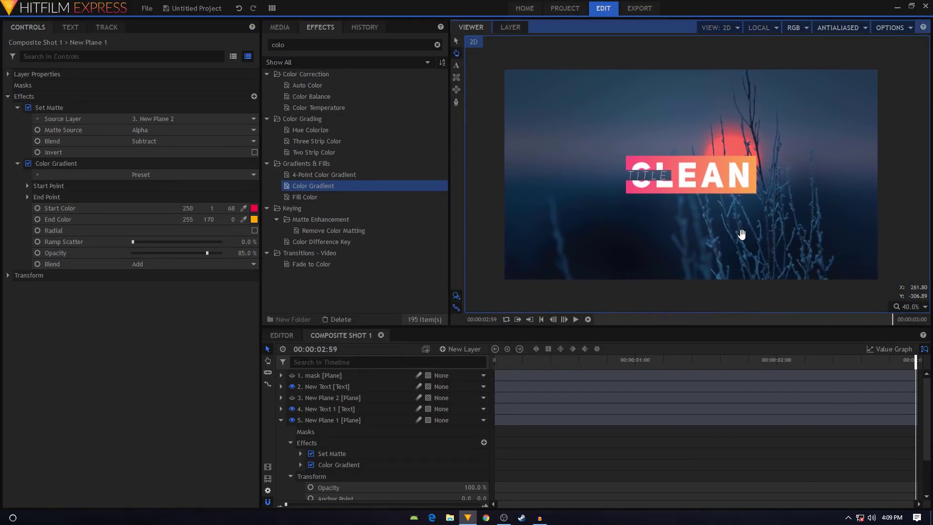
click(281, 420)
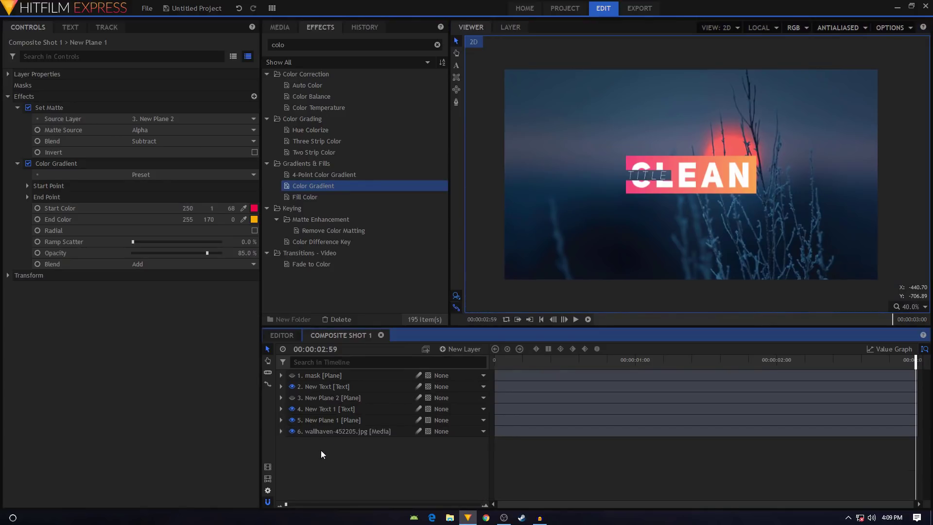
key(space)
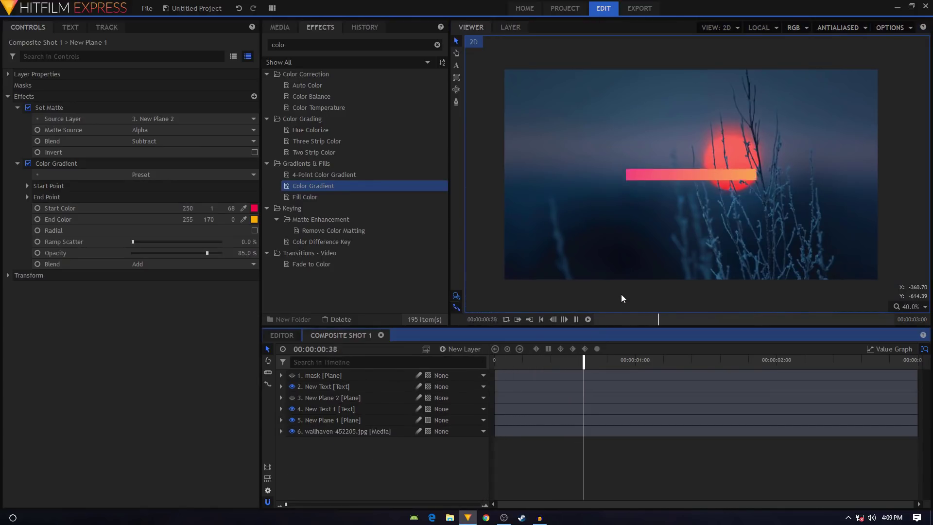